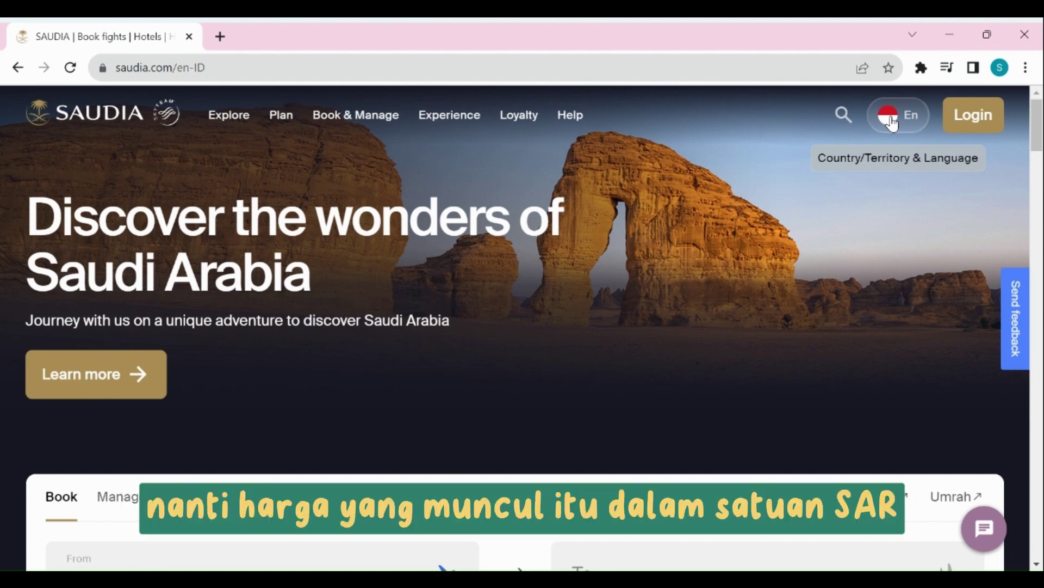
Switch the site's country and language to Indonesia with English.
left_click(891, 119)
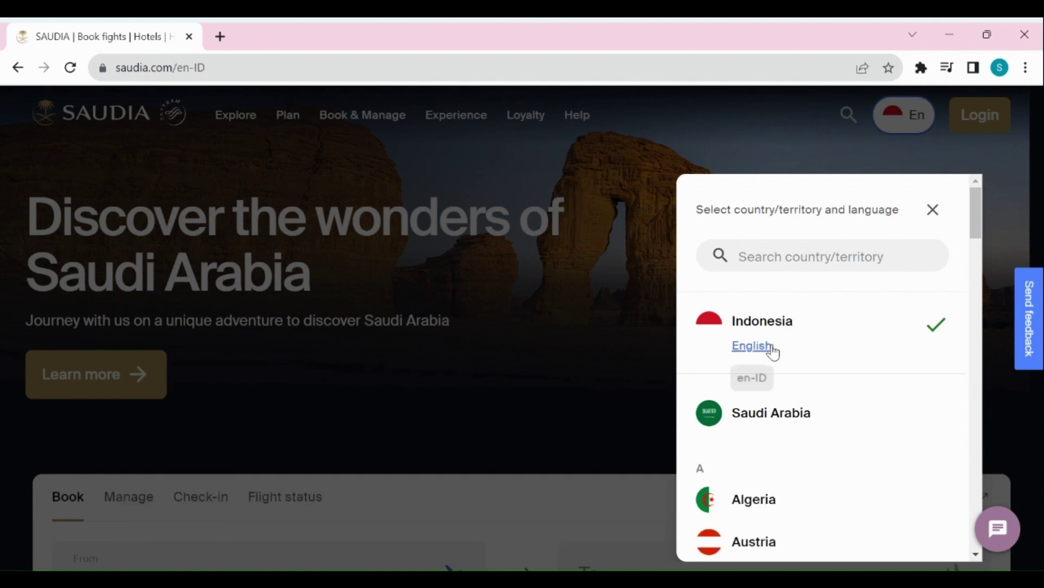
left_click(757, 351)
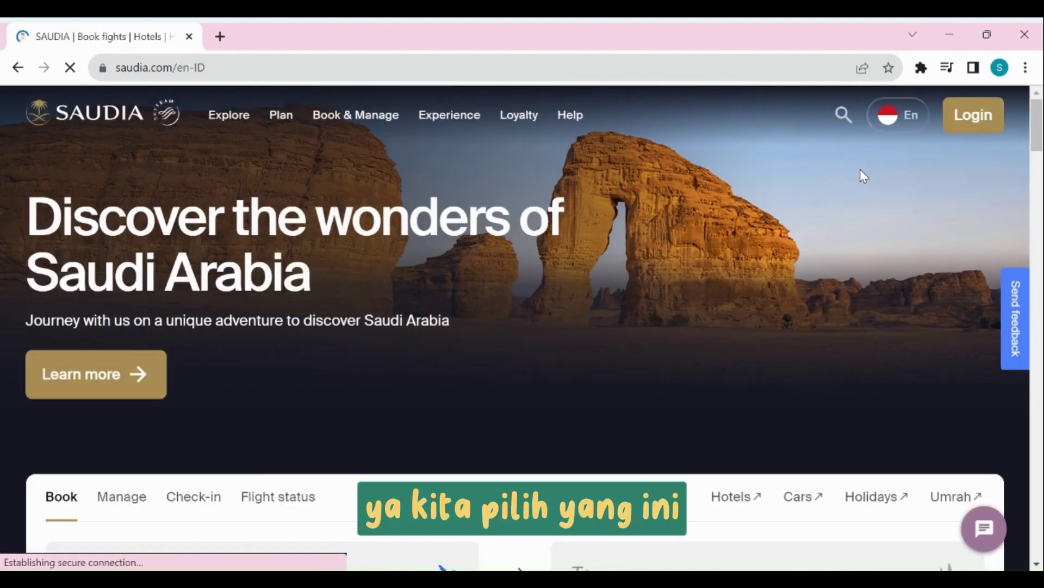
Set Istanbul, Turkey (IST) as the round-trip destination from Jakarta (CGK).
scroll(776, 169, "down", 4)
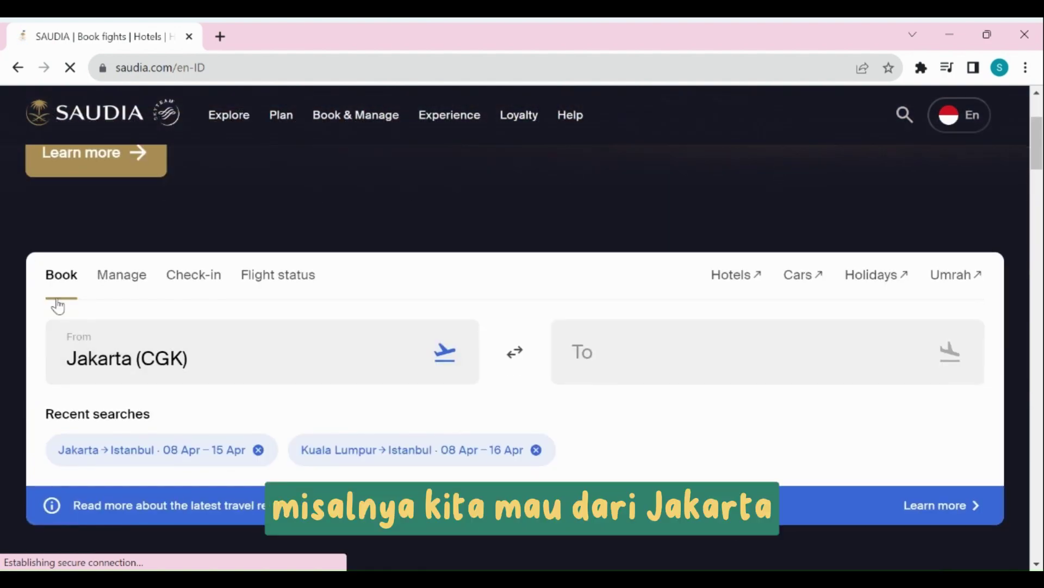
left_click(635, 353)
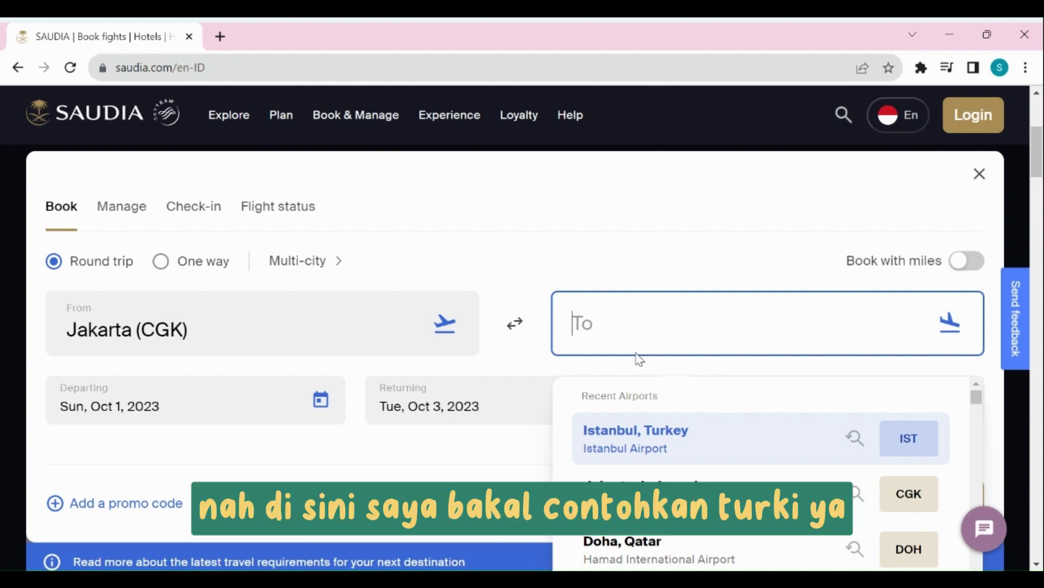
left_click(695, 437)
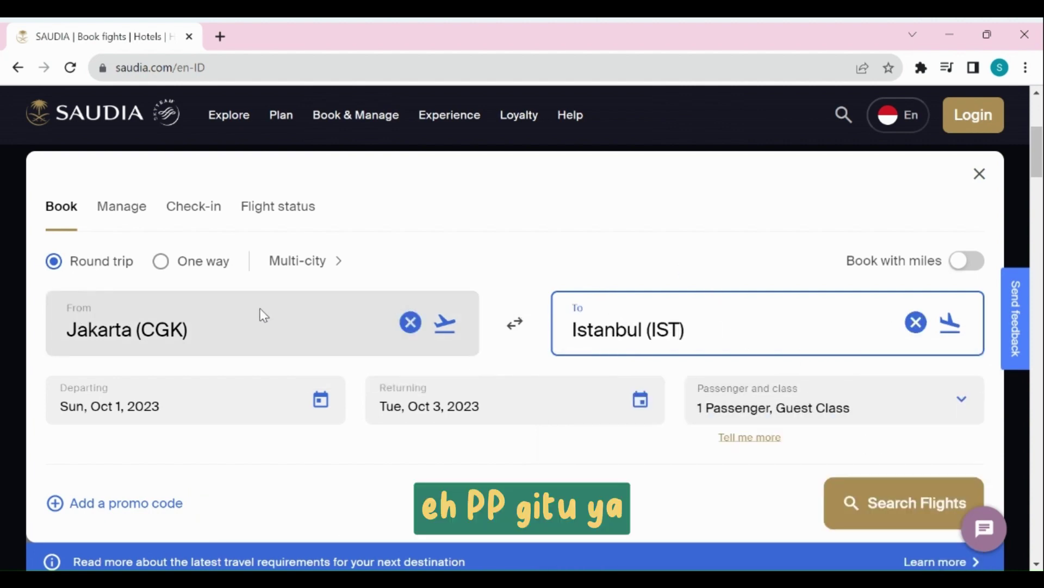
left_click(174, 406)
Pick Oct 4 departure and Oct 13 return, keeping flexible dates ±3 days on.
scroll(234, 427, "down", 5)
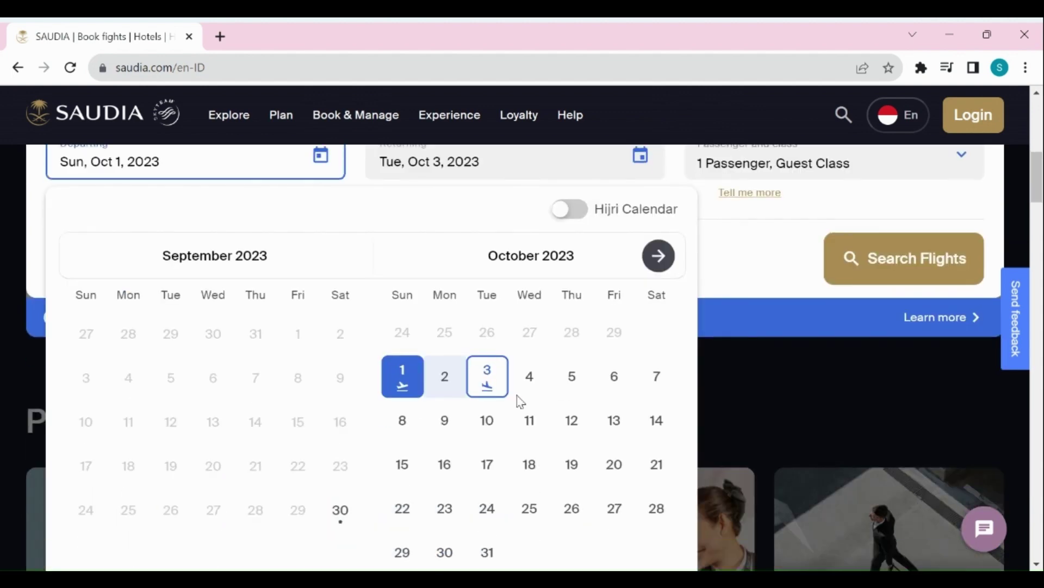
left_click(527, 384)
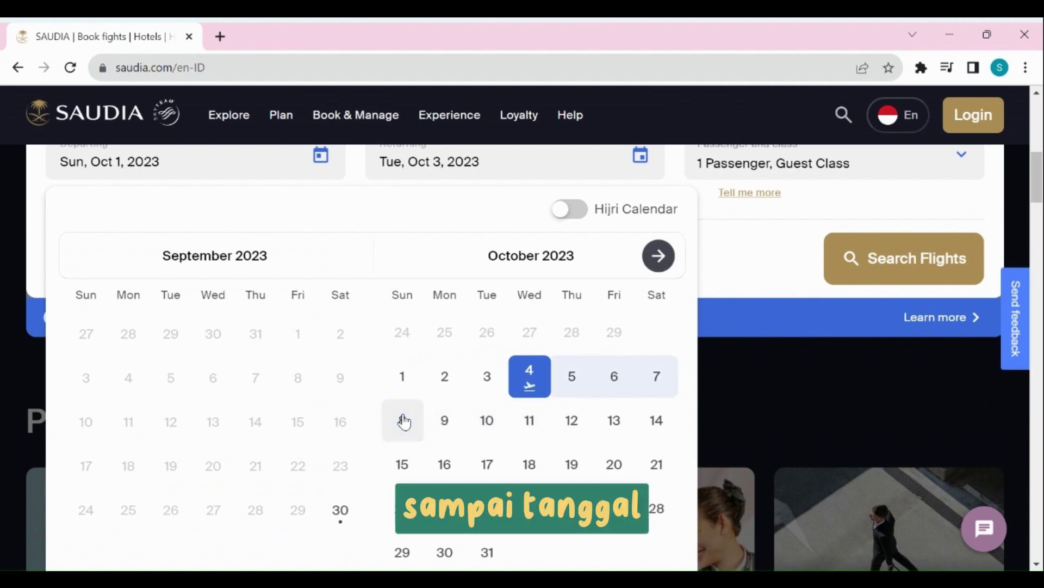
left_click(628, 424)
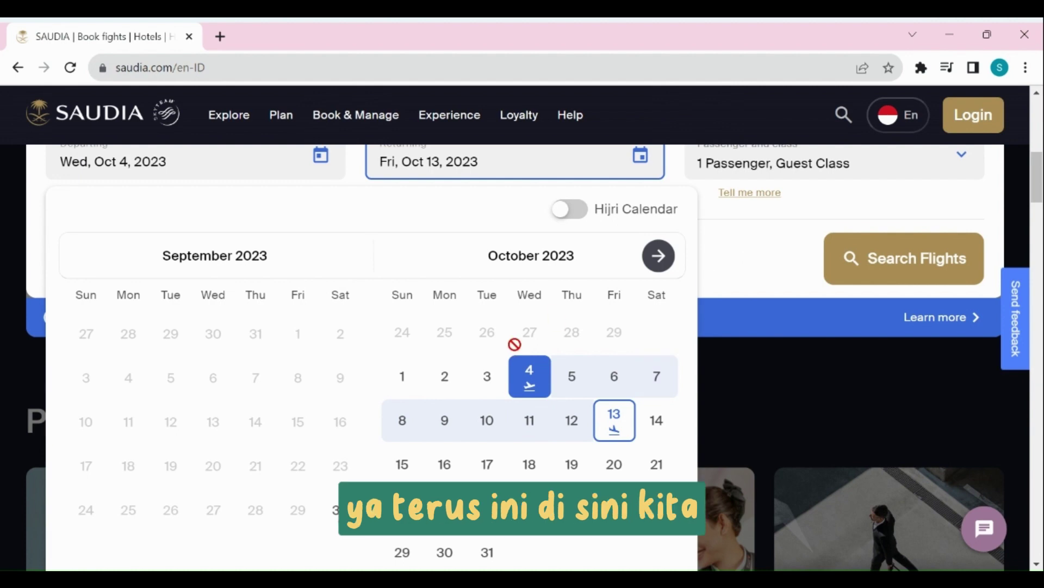
scroll(514, 344, "down", 4)
left_click(75, 360)
left_click(90, 362)
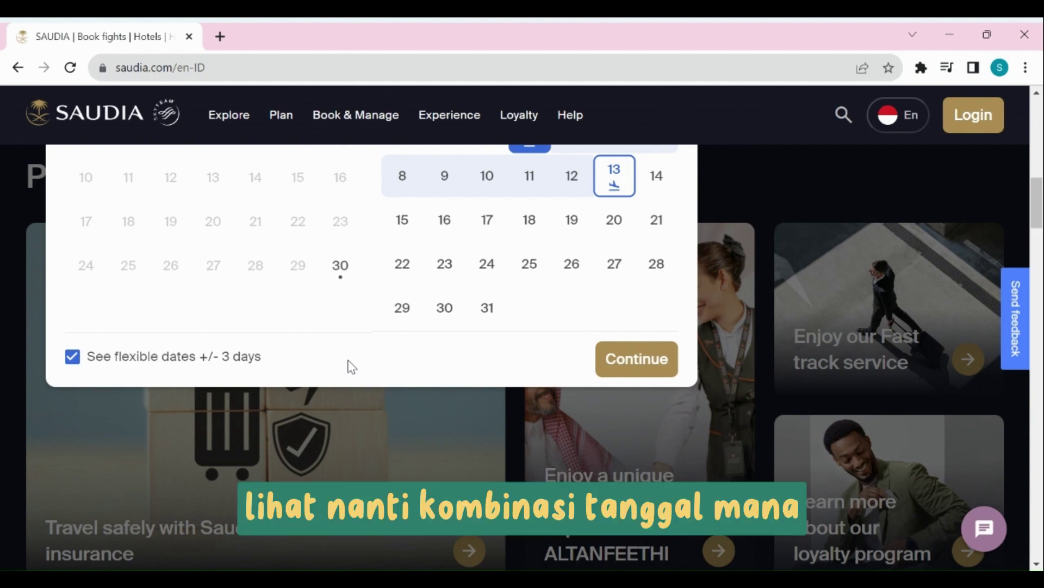
left_click(641, 359)
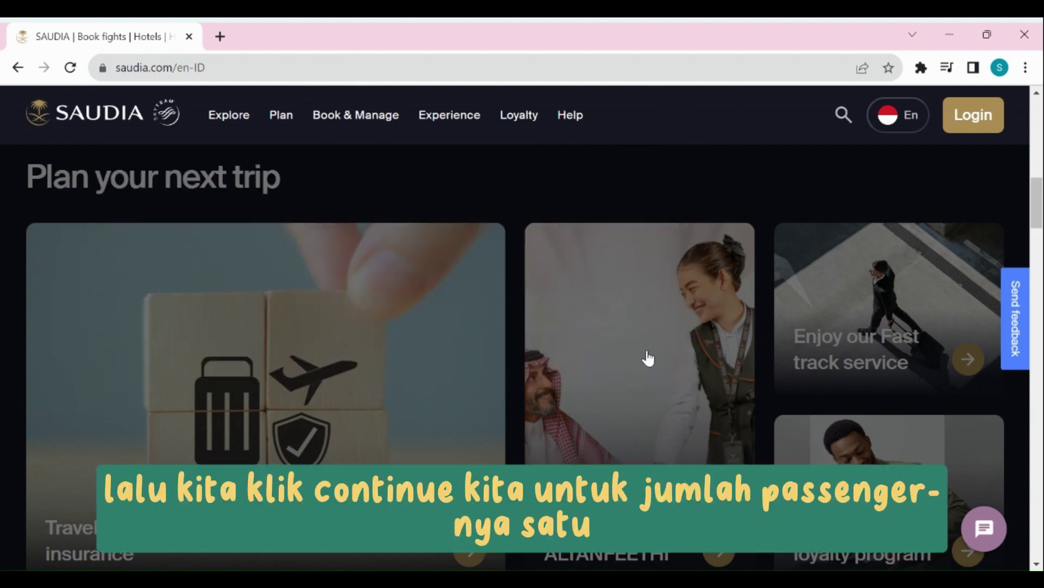
Confirm 1 adult passenger in Guest class.
scroll(578, 326, "up", 8)
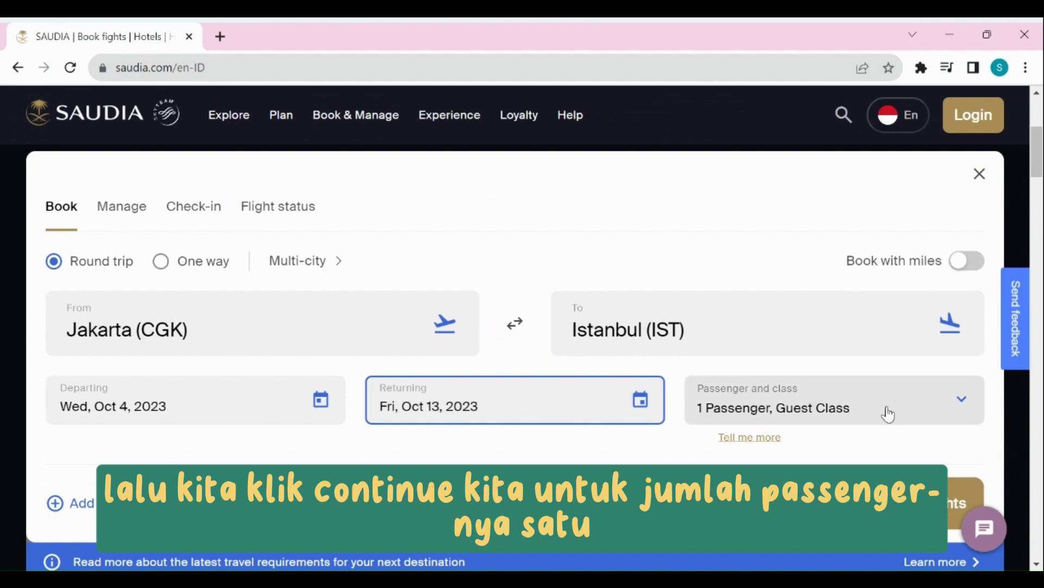
left_click(888, 414)
left_click(903, 240)
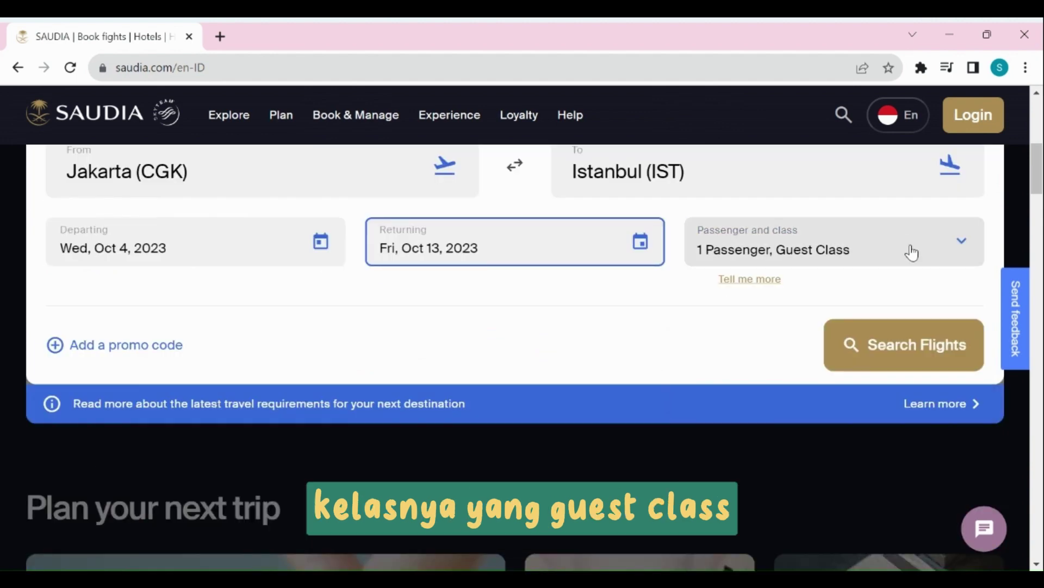
left_click(958, 251)
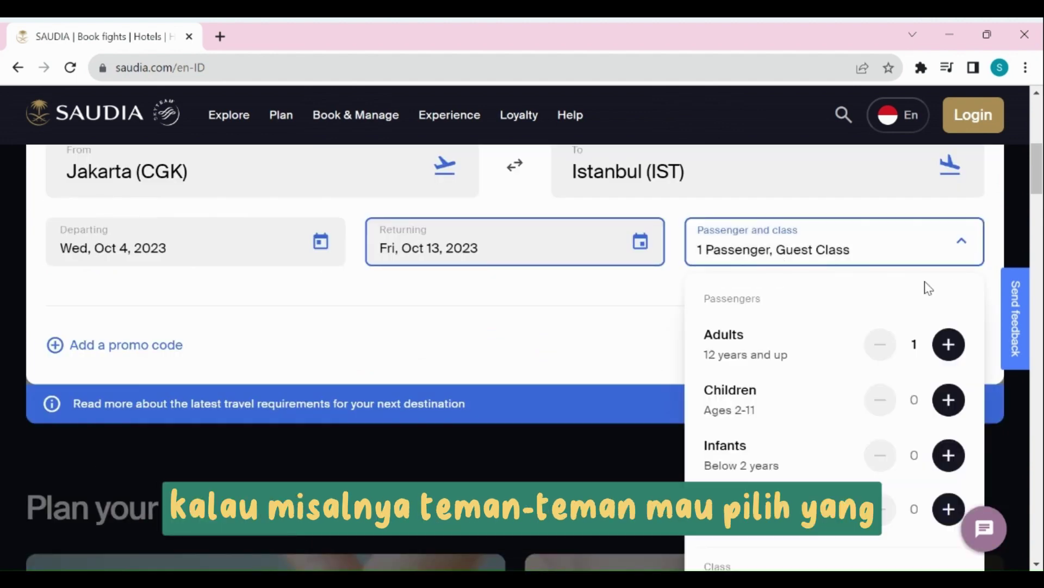
scroll(929, 289, "down", 5)
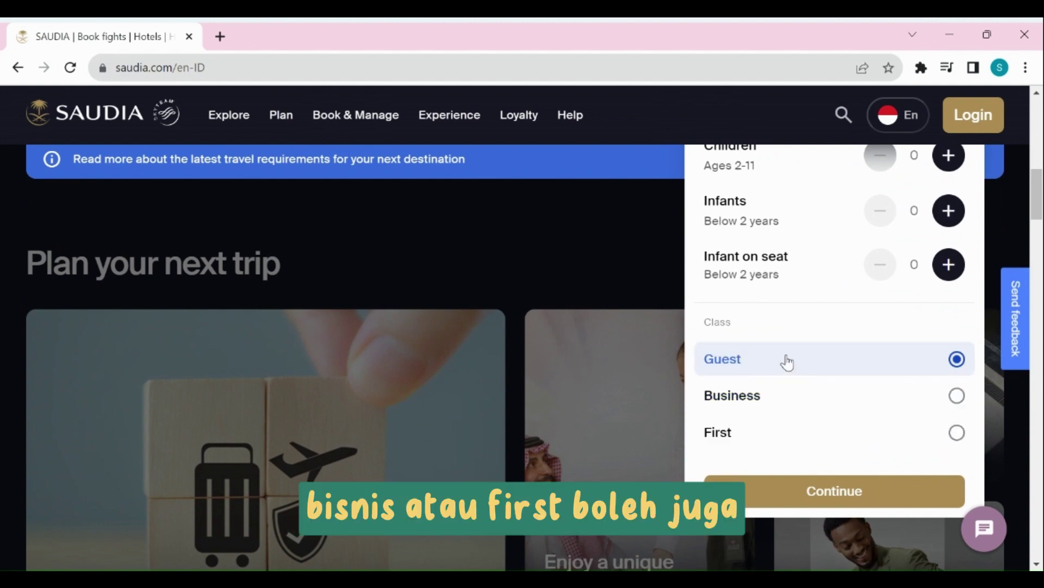
left_click(835, 491)
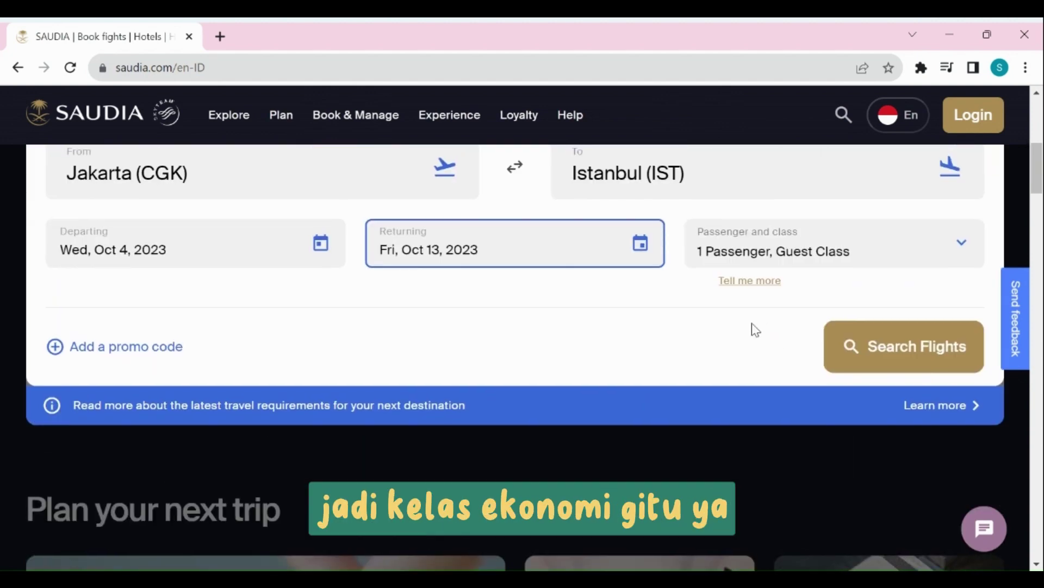
scroll(753, 329, "up", 2)
Search flights and choose the Oct 04 departure / Oct 12 return cell in the flexible grid.
left_click(898, 430)
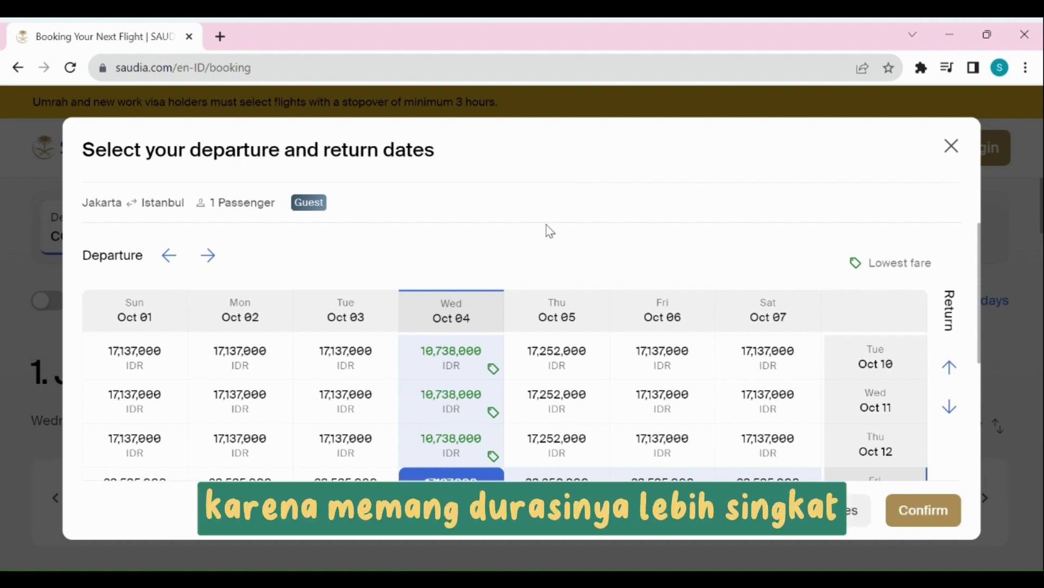
scroll(530, 231, "down", 2)
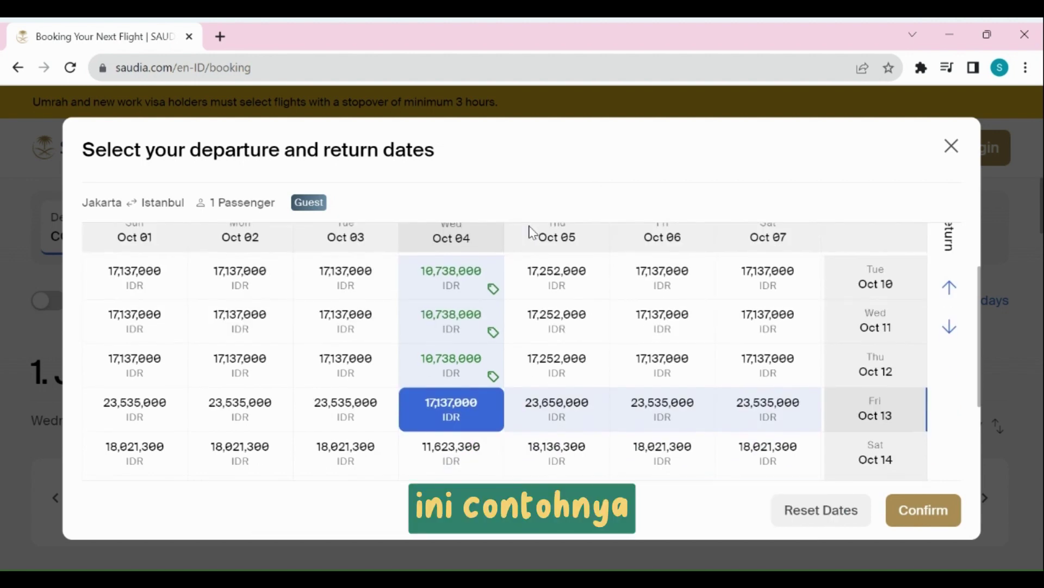
scroll(508, 258, "up", 2)
scroll(508, 258, "down", 2)
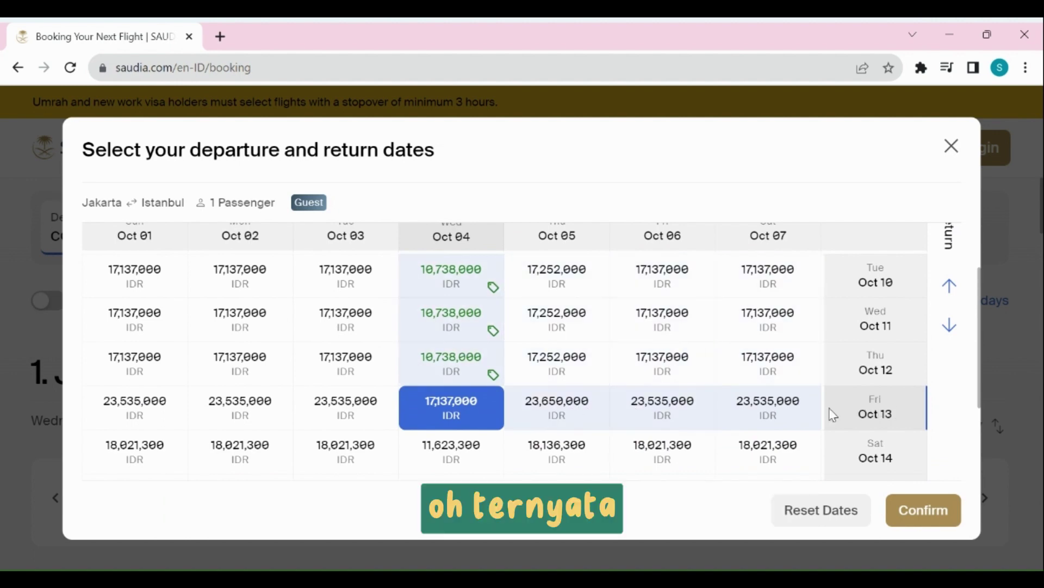
scroll(446, 413, "up", 2)
scroll(446, 413, "down", 2)
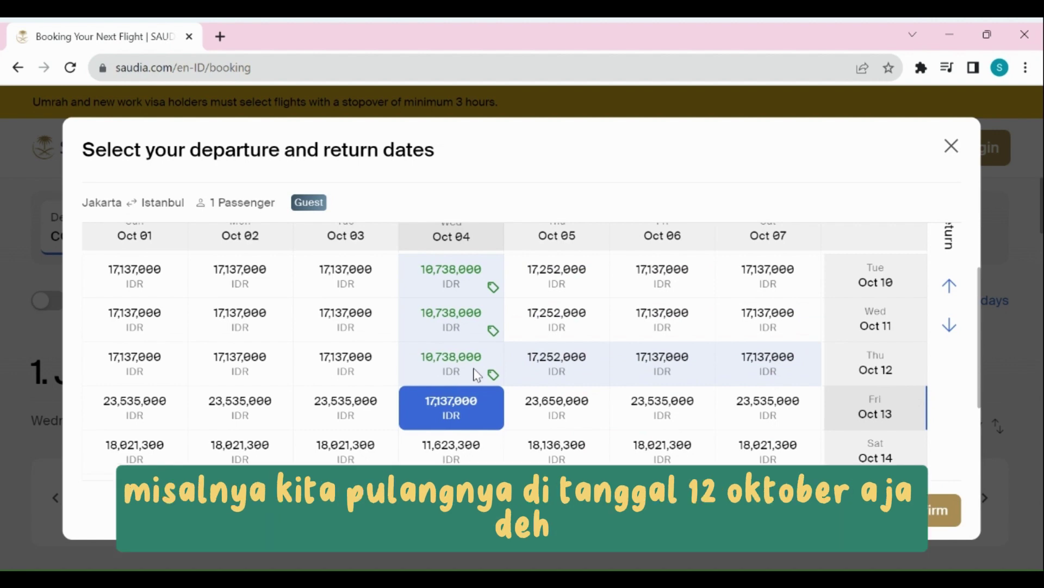
left_click(477, 374)
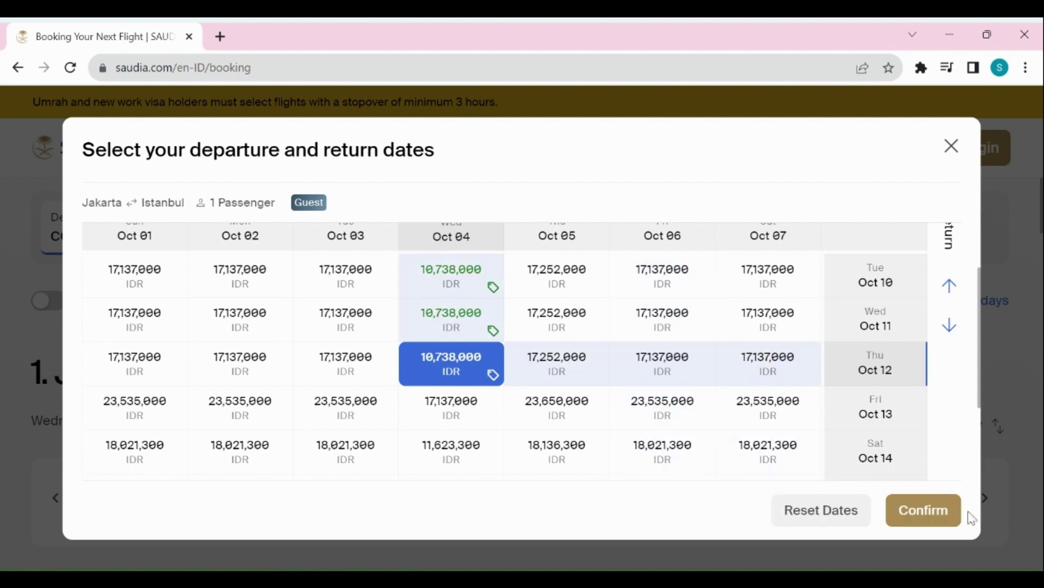
left_click(946, 516)
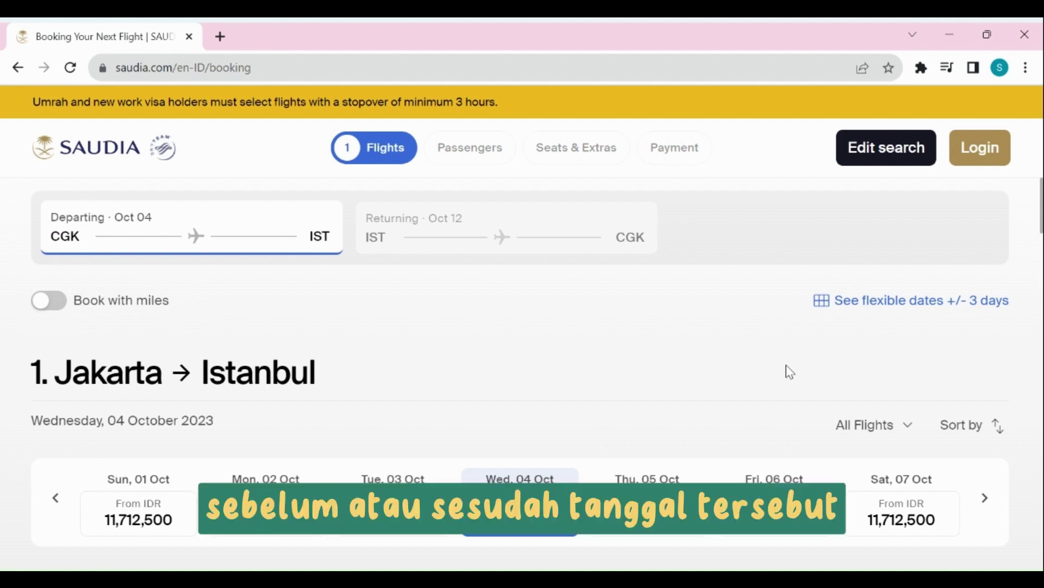
scroll(785, 372, "down", 5)
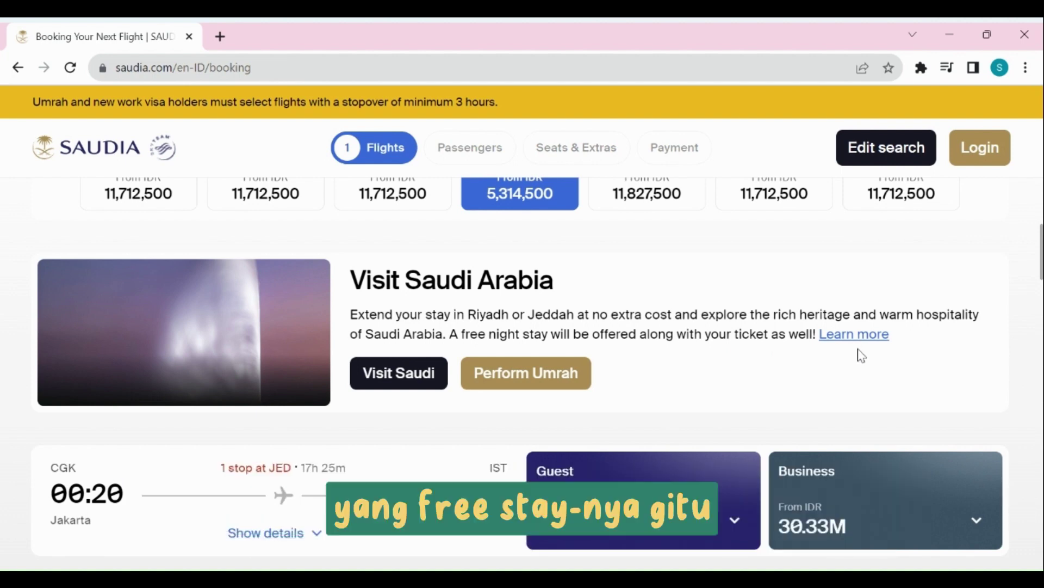
left_click(851, 335)
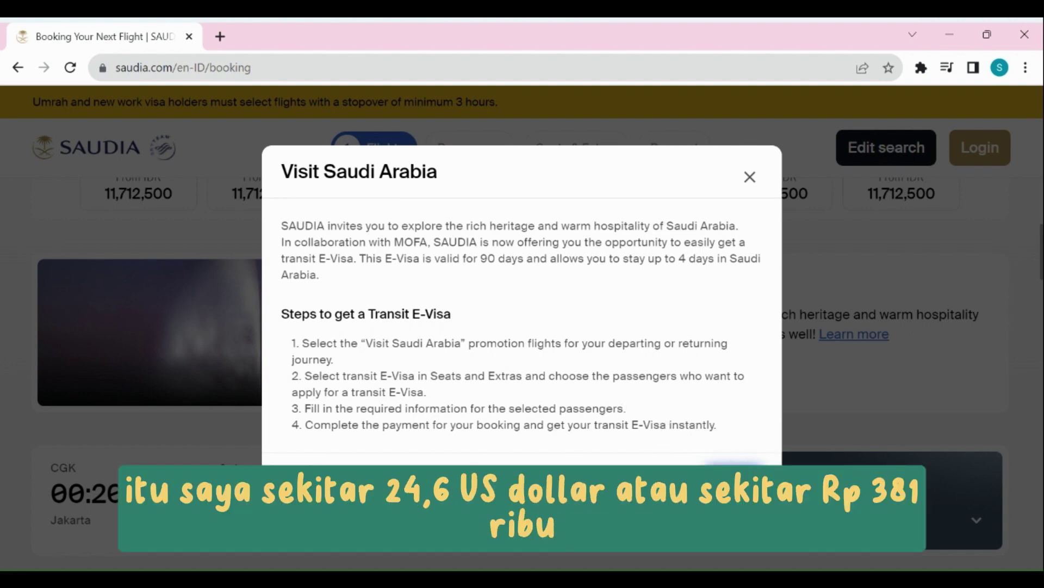
left_click(735, 470)
scroll(696, 340, "down", 2)
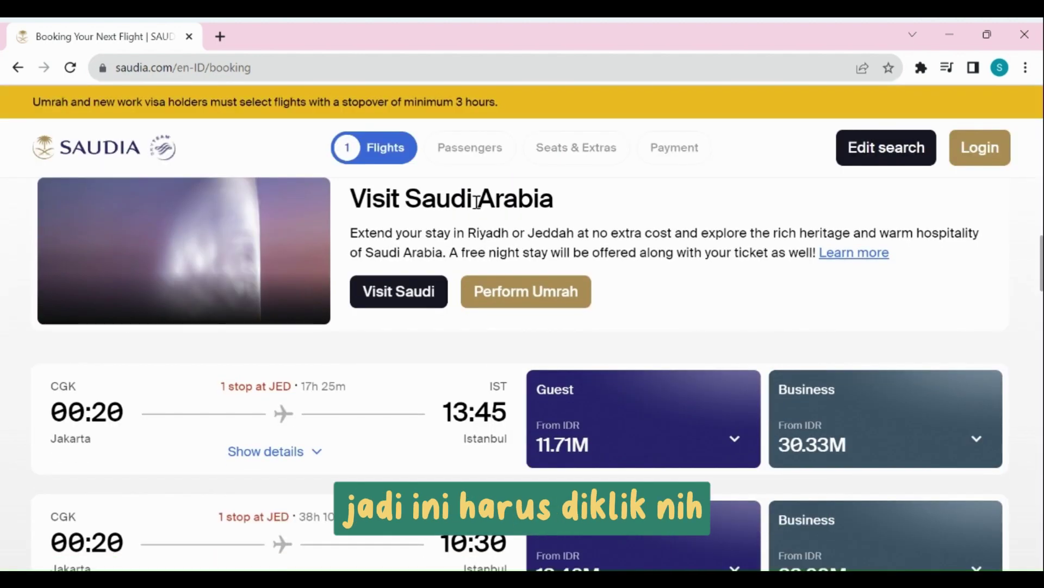
left_click(405, 298)
scroll(713, 358, "up", 3)
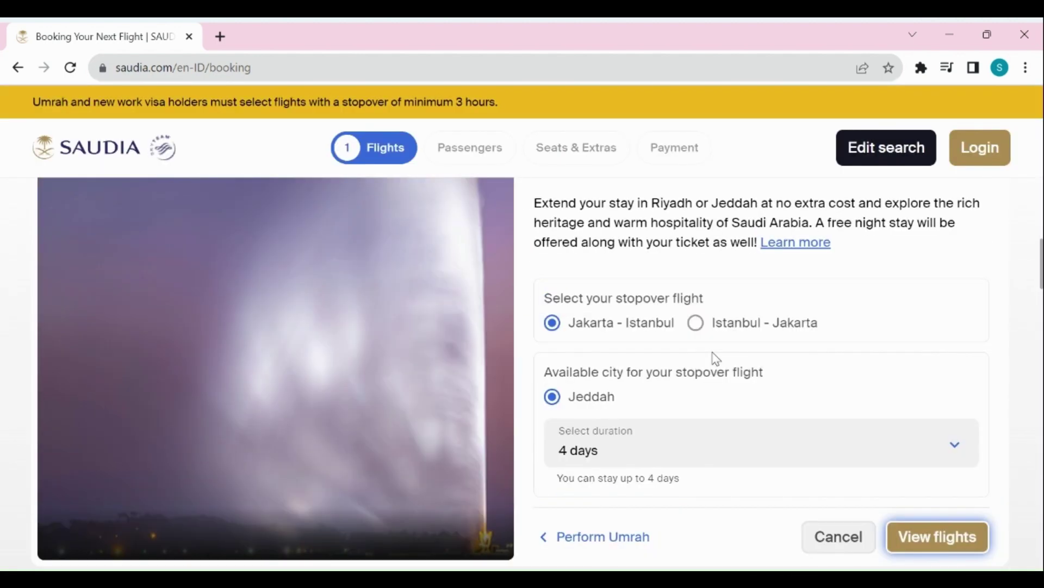
scroll(604, 298, "up", 2)
scroll(613, 306, "down", 2)
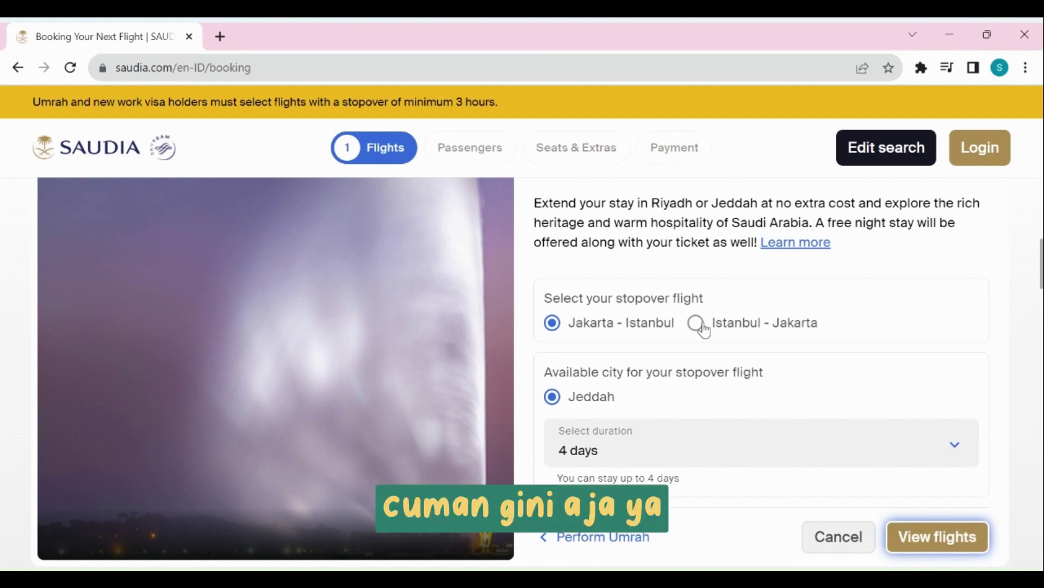
scroll(704, 329, "down", 2)
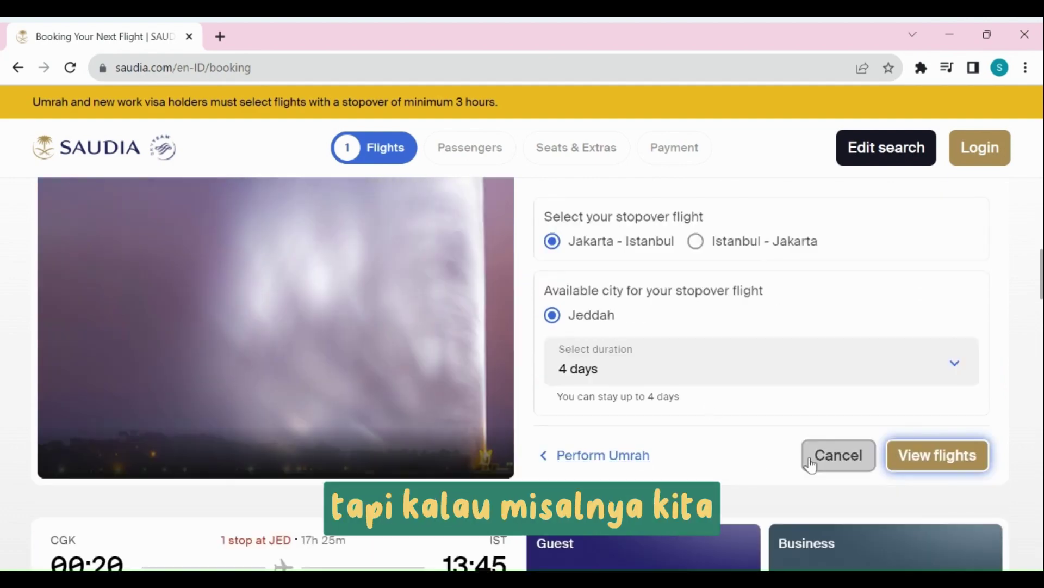
left_click(811, 464)
scroll(601, 389, "up", 5)
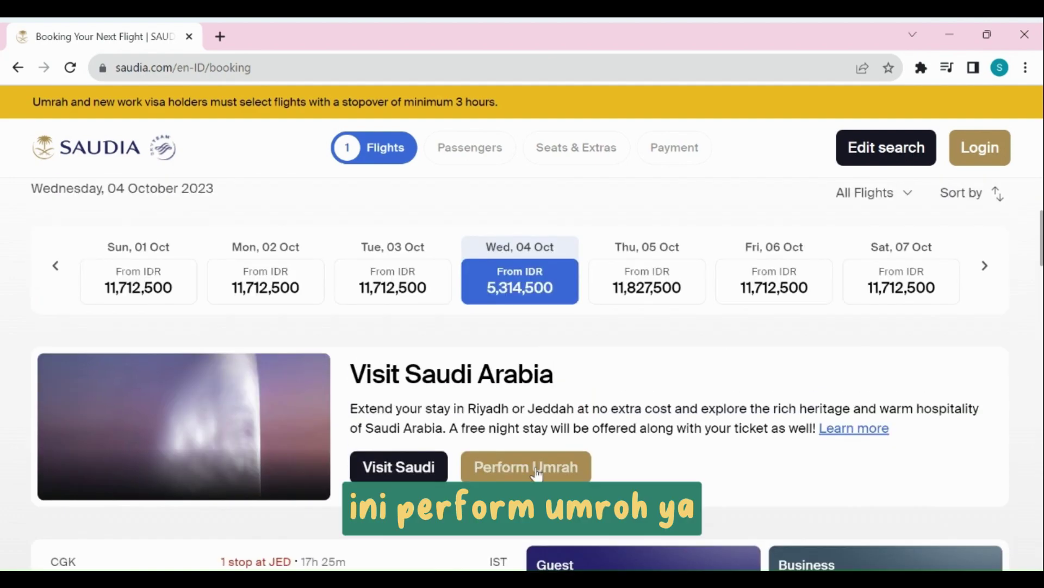
left_click(536, 469)
scroll(676, 375, "up", 3)
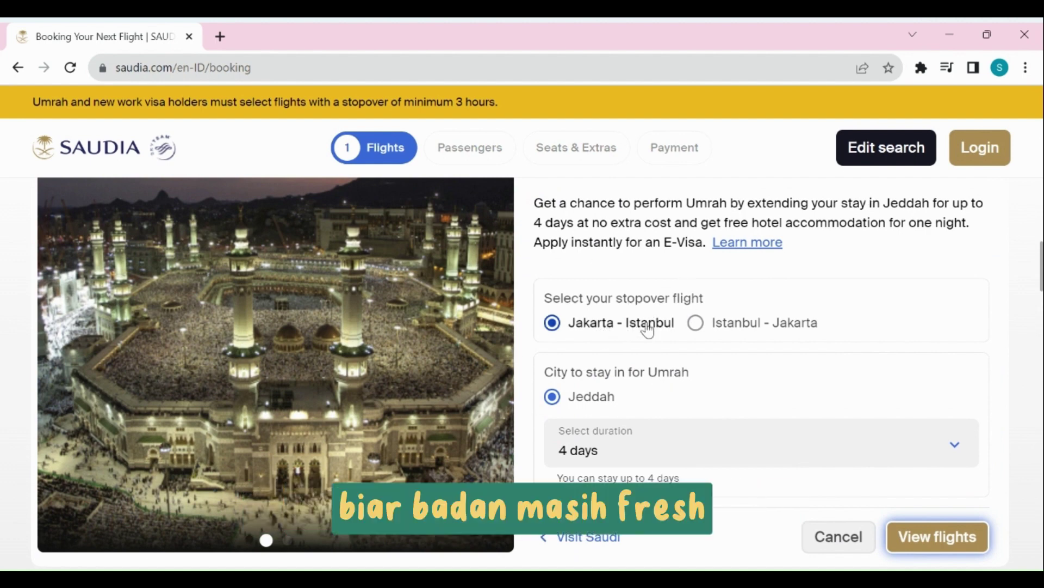
scroll(670, 348, "down", 2)
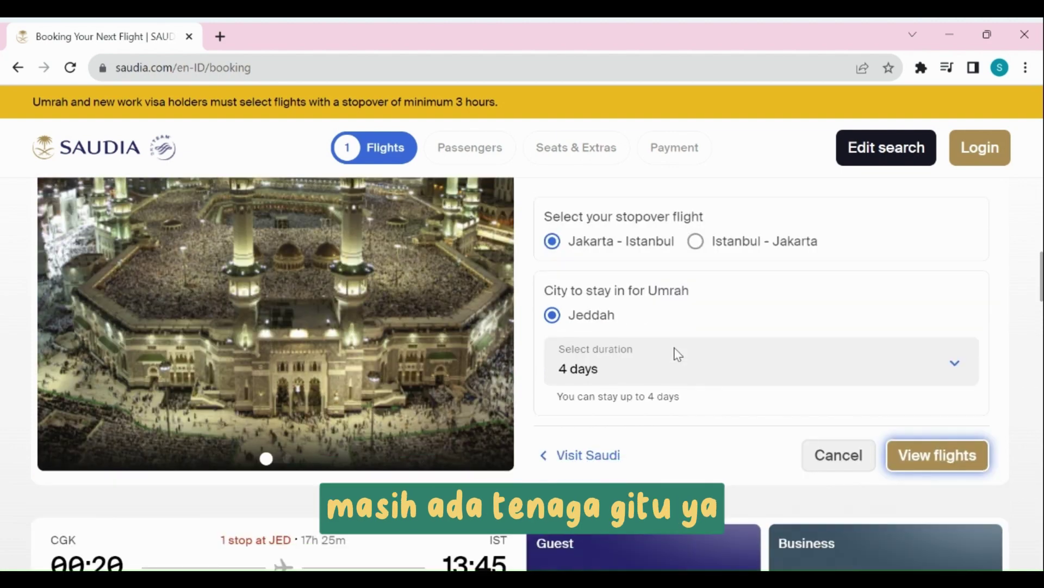
left_click(677, 368)
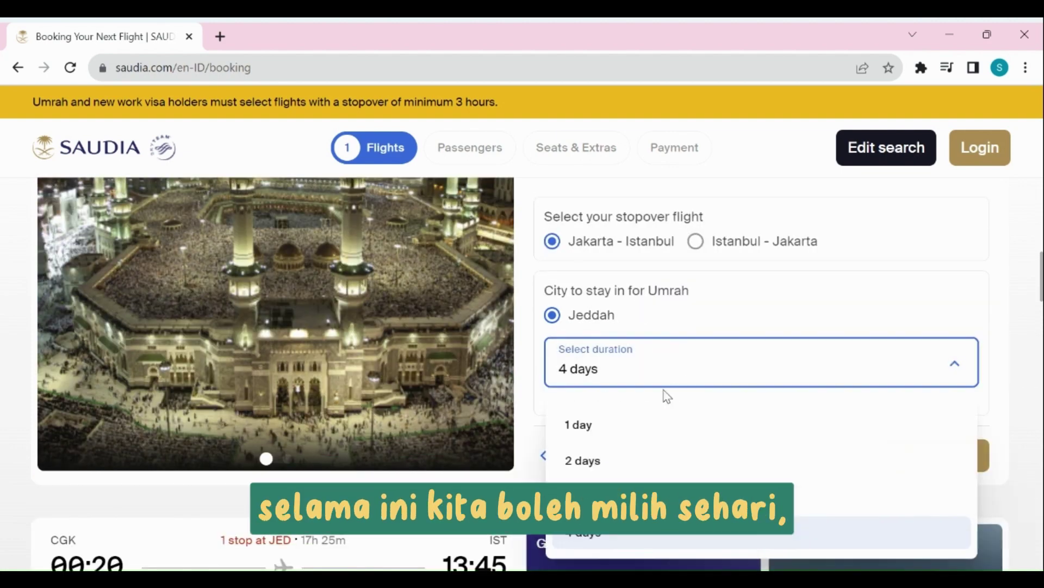
left_click(727, 538)
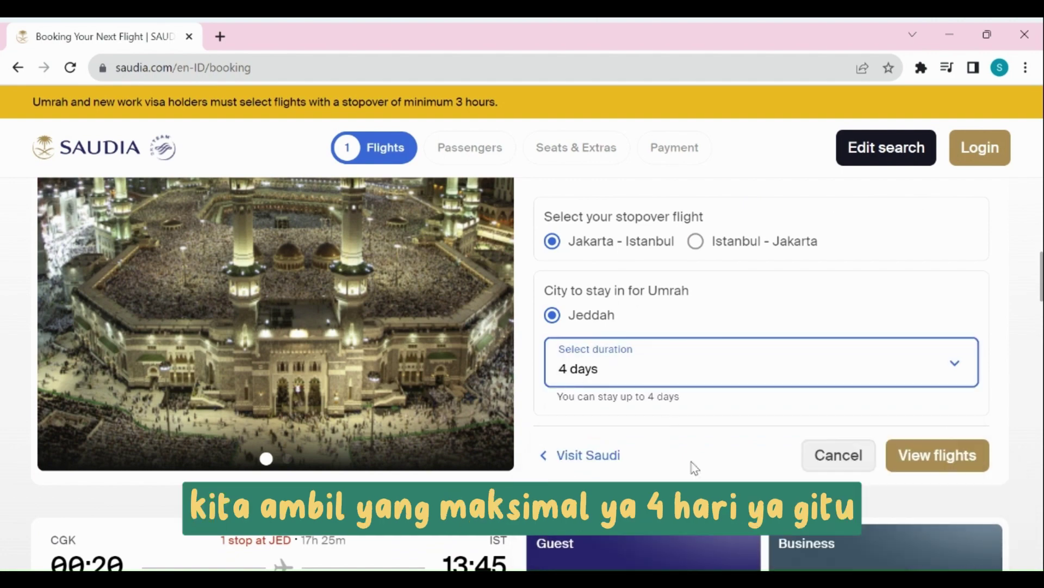
scroll(730, 426, "down", 3)
scroll(730, 427, "up", 5)
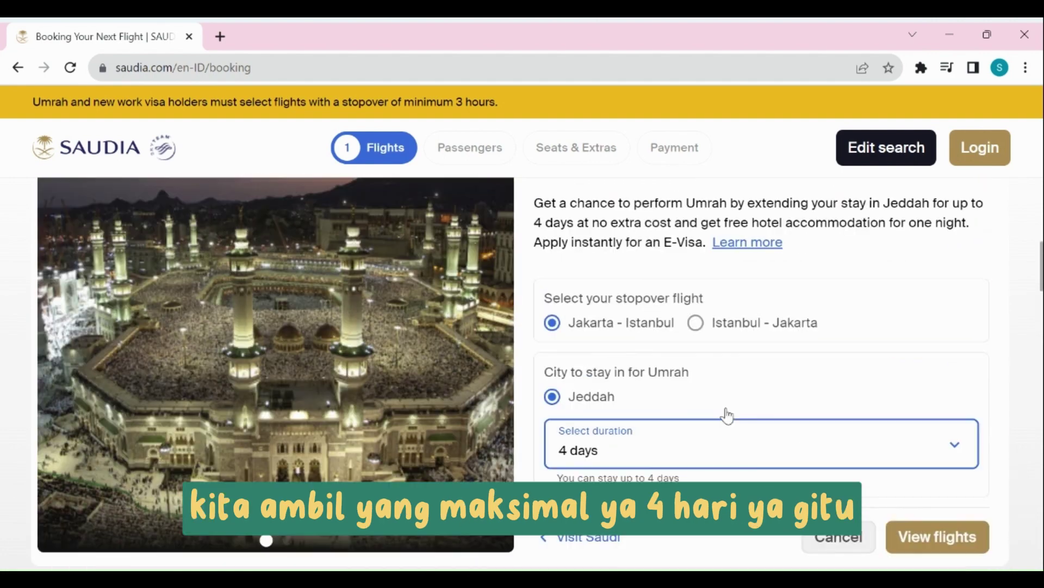
scroll(727, 414, "down", 5)
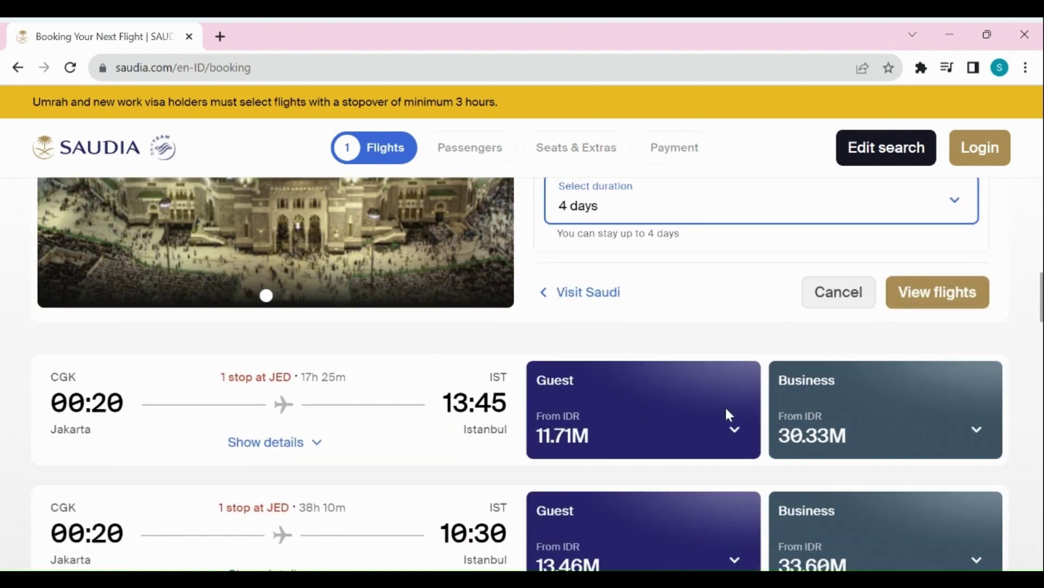
Show flights with the Jeddah stopover and sort them by price.
left_click(972, 303)
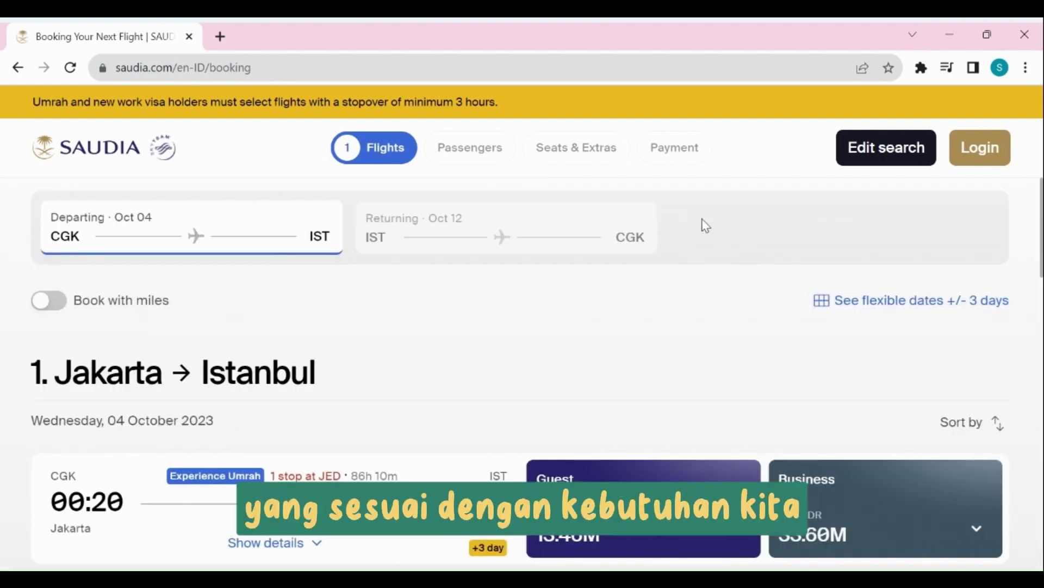
scroll(699, 233, "down", 2)
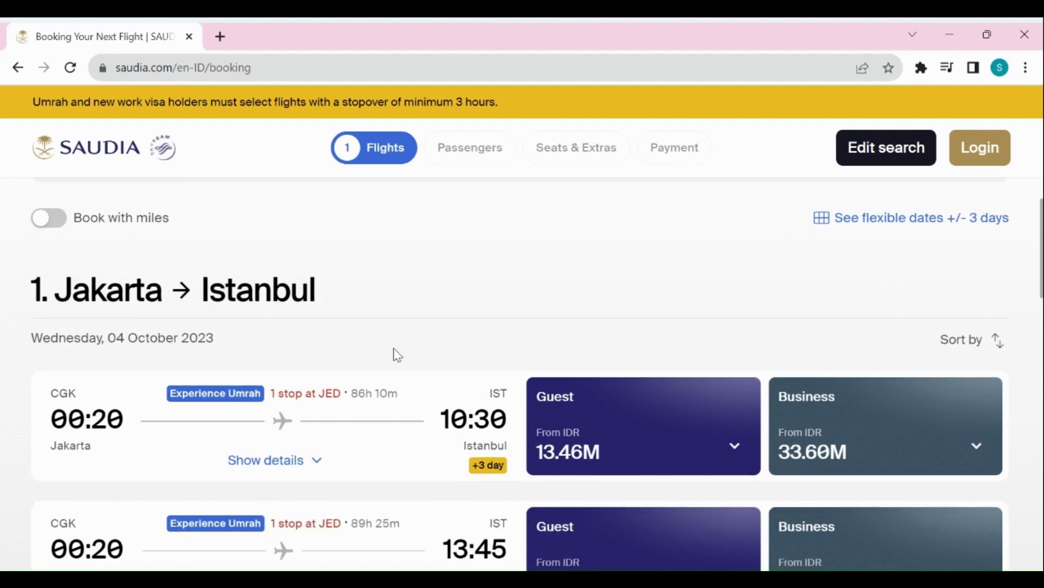
scroll(397, 355, "down", 15)
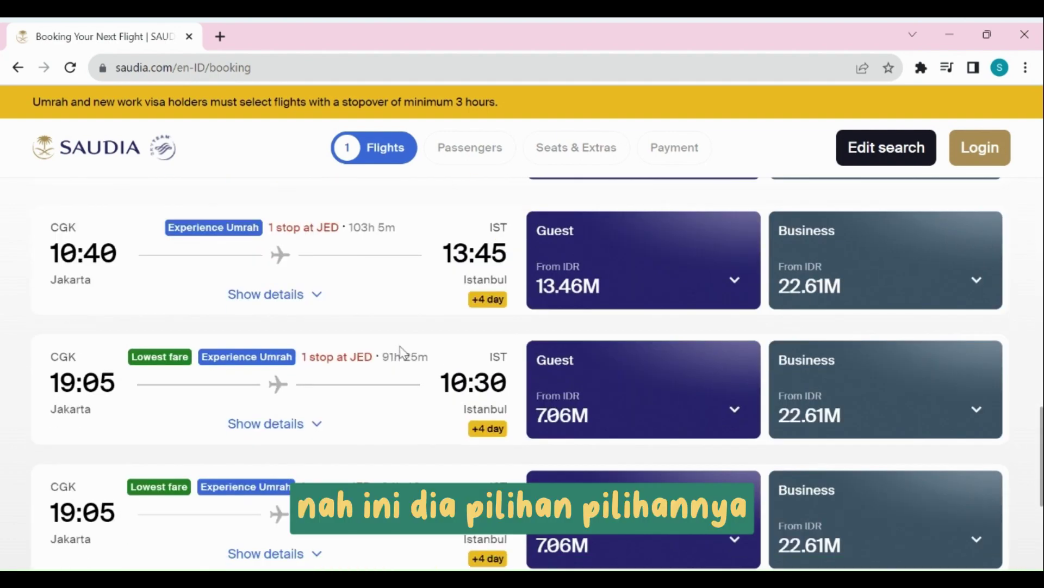
scroll(402, 352, "up", 15)
left_click(1011, 431)
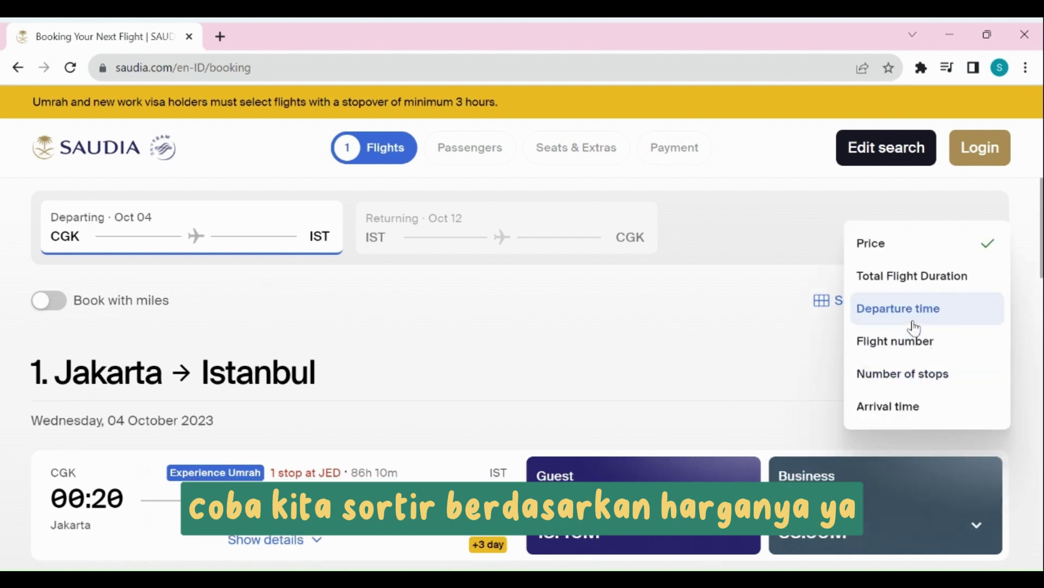
left_click(893, 251)
Expand the full itinerary of the cheapest 19:05 flight.
scroll(541, 374, "down", 1)
scroll(540, 373, "down", 1)
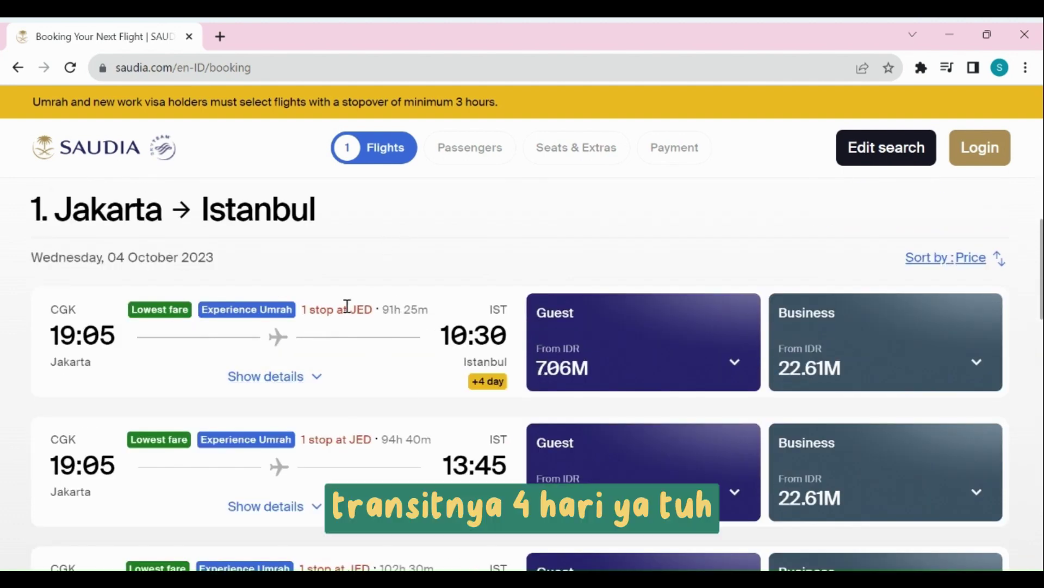
scroll(398, 400, "down", 1)
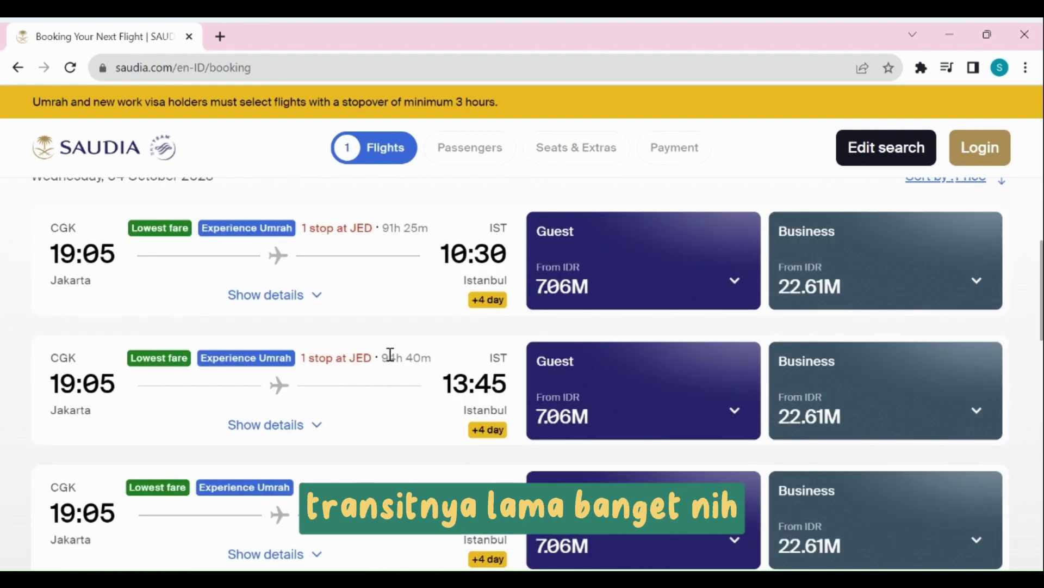
scroll(419, 245, "down", 1)
scroll(415, 242, "up", 1)
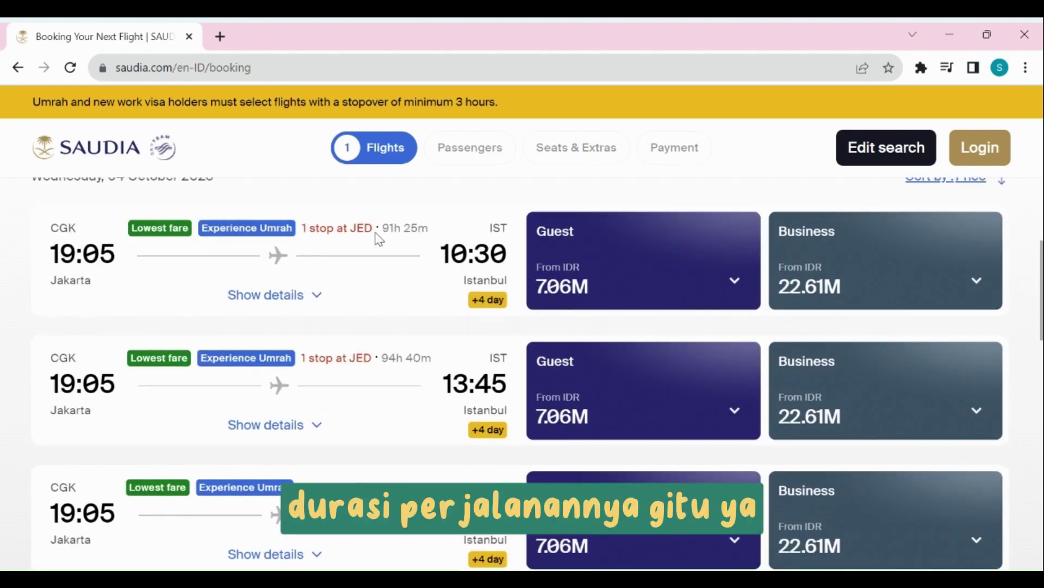
scroll(411, 305, "down", 6)
scroll(413, 346, "up", 10)
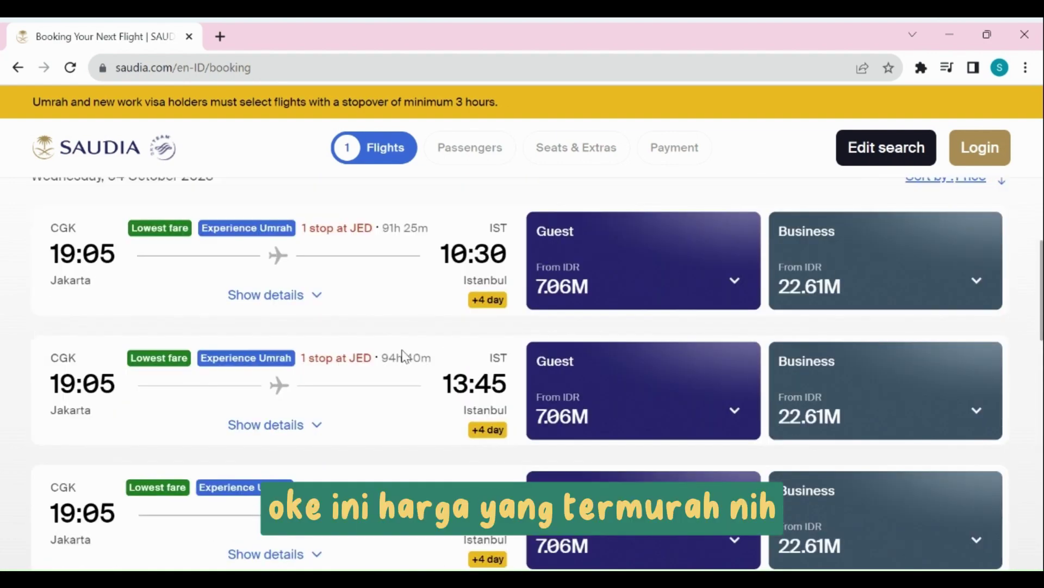
scroll(161, 310, "down", 1)
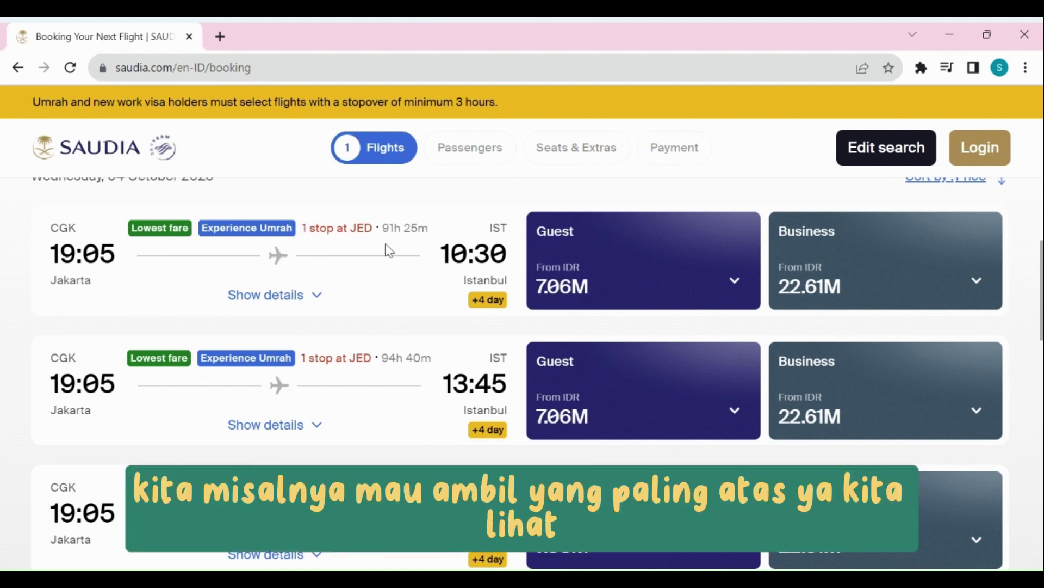
left_click(316, 294)
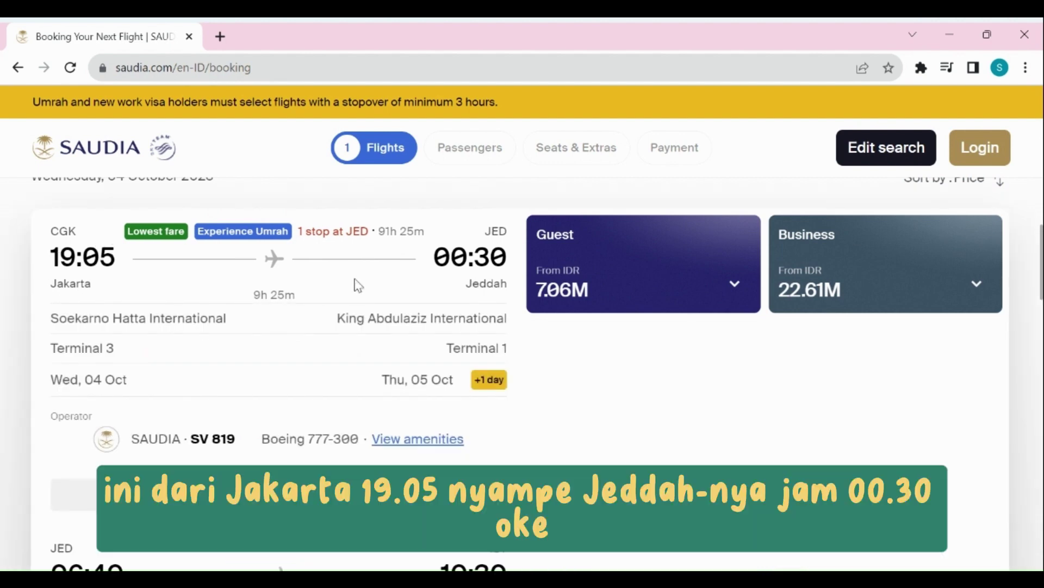
scroll(488, 261, "down", 6)
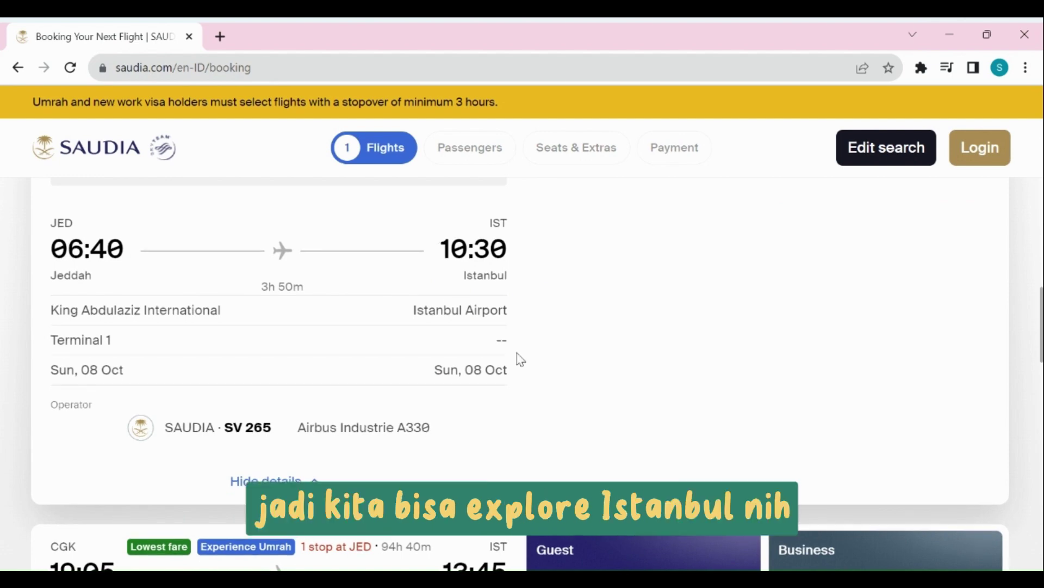
scroll(412, 371, "up", 3)
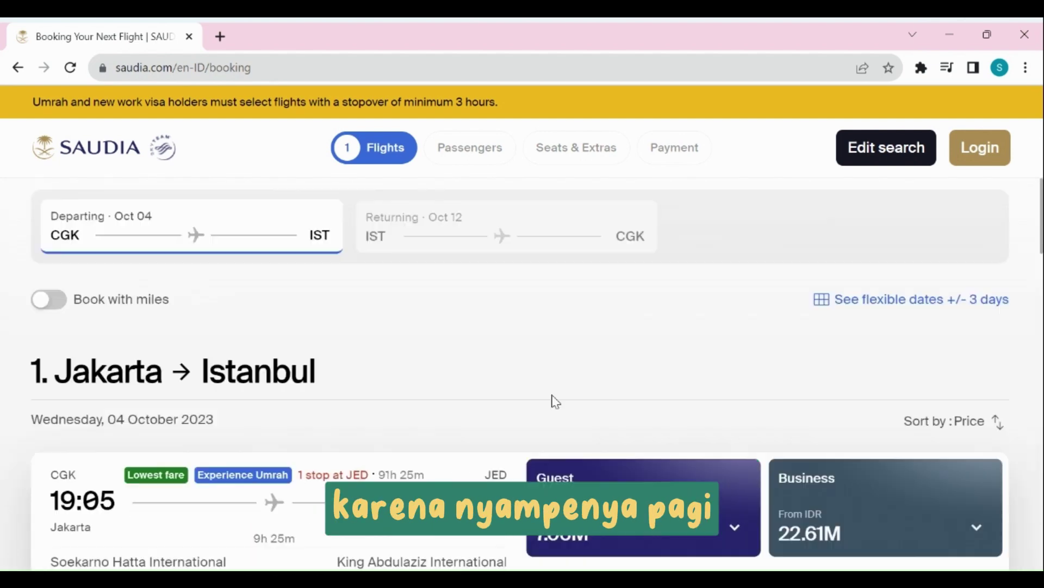
scroll(555, 401, "up", 7)
scroll(672, 436, "down", 3)
Compare the Guest fares and choose Guest Basic (IDR 7,061,400) for the 19:05 outbound flight.
left_click(629, 356)
scroll(625, 282, "down", 5)
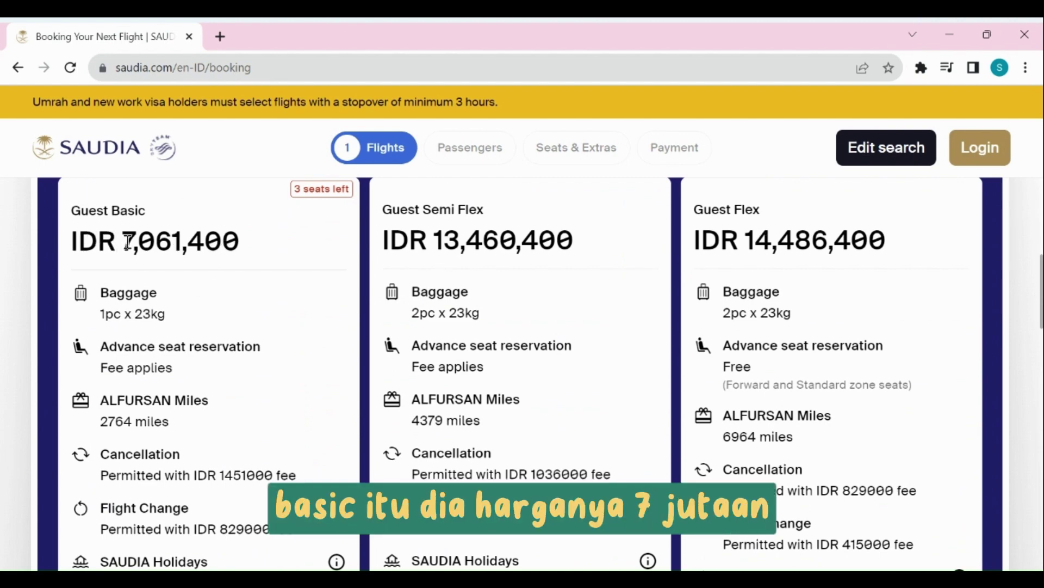
scroll(240, 229, "down", 1)
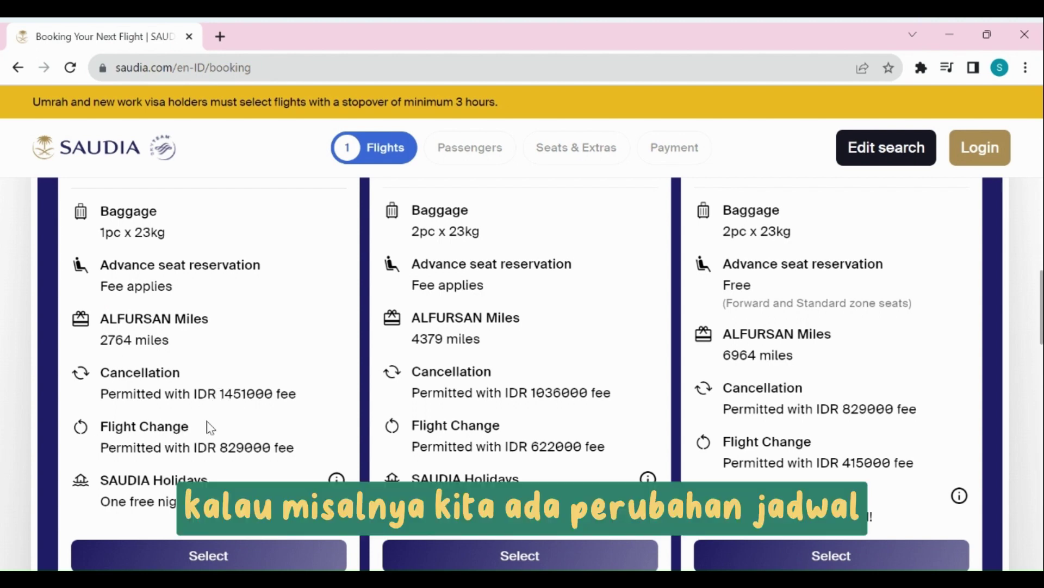
scroll(145, 434, "down", 2)
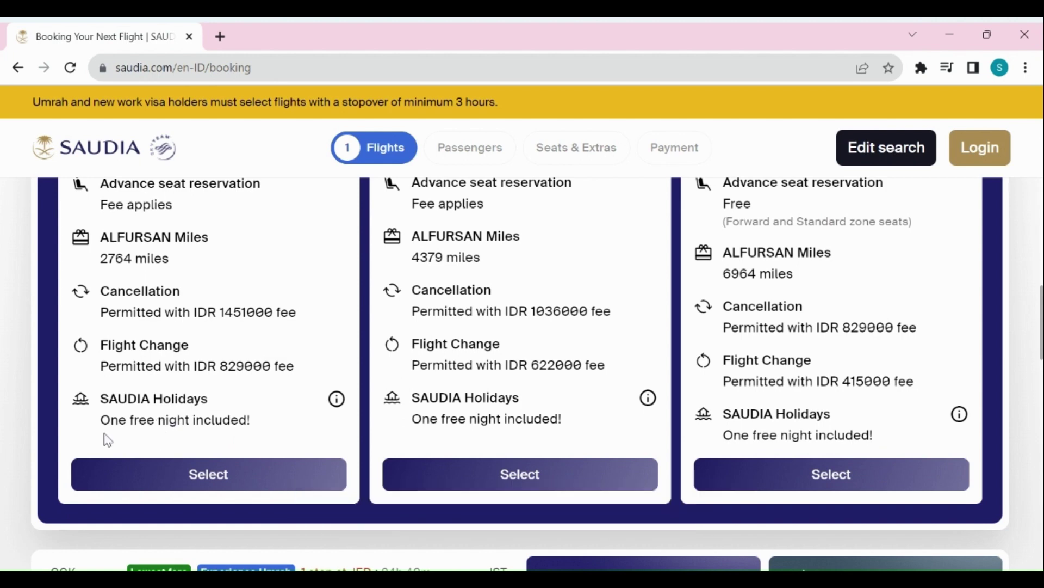
mouse_move(335, 402)
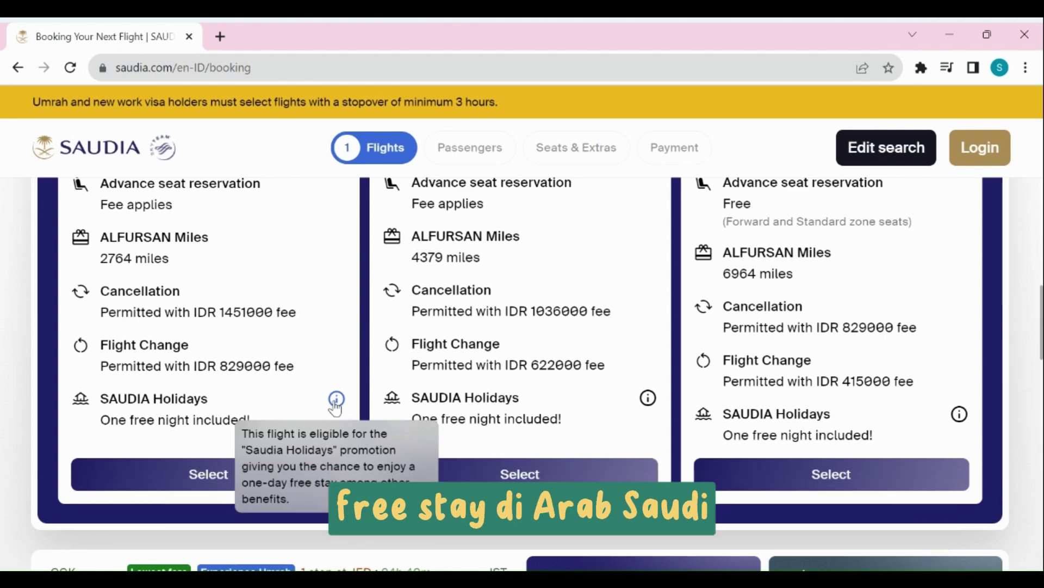
left_click(181, 479)
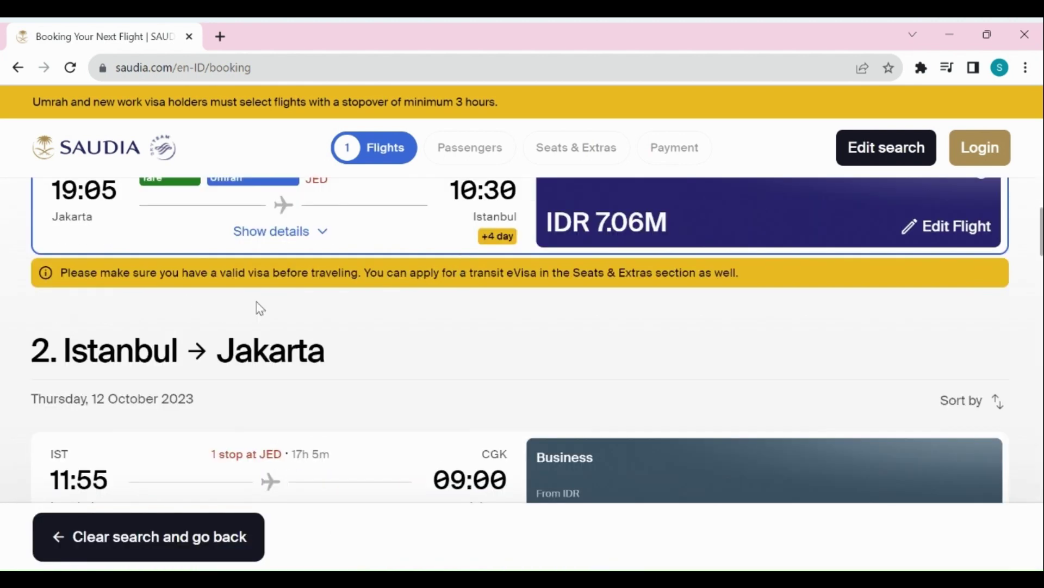
Review the chosen outbound flight's itinerary details.
scroll(164, 316, "up", 2)
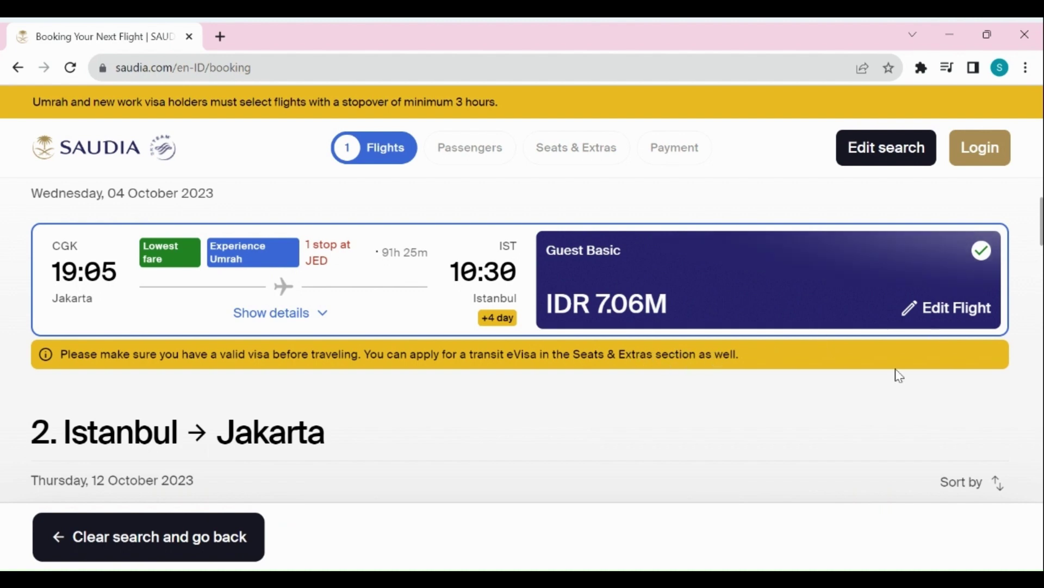
scroll(680, 379, "down", 3)
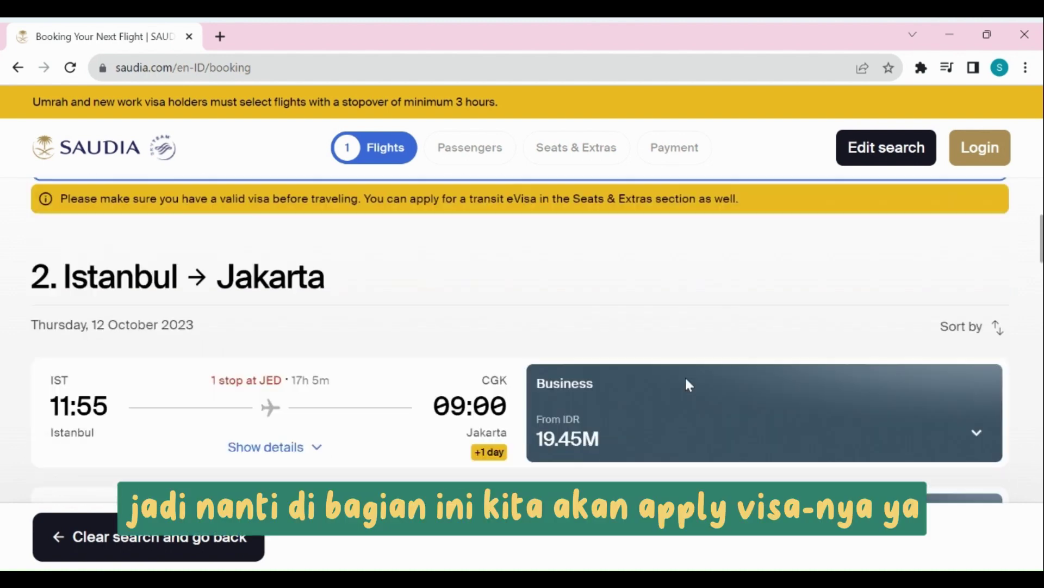
scroll(125, 326, "down", 2)
scroll(354, 209, "up", 5)
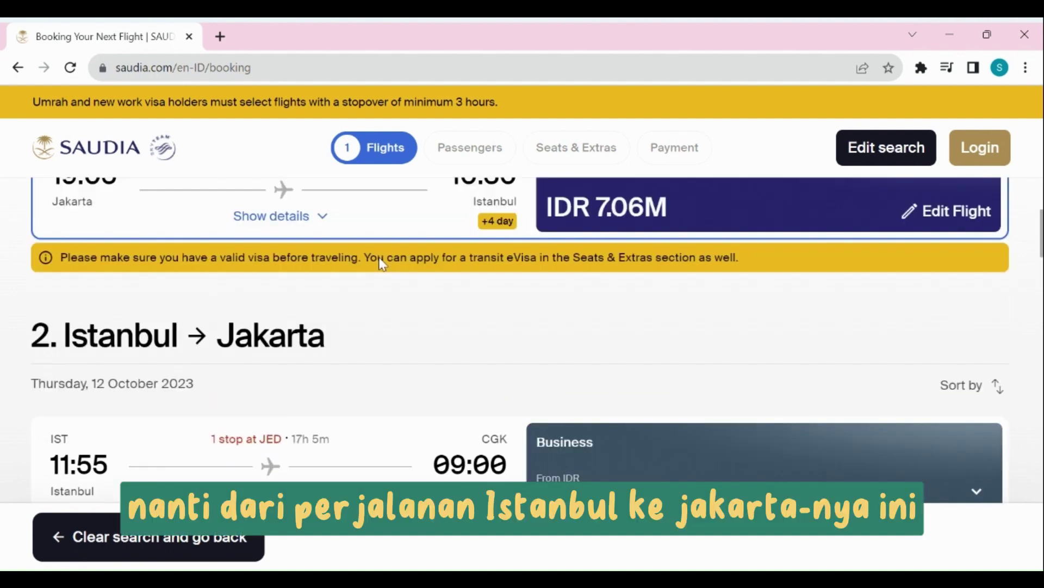
left_click(329, 402)
scroll(411, 370, "down", 10)
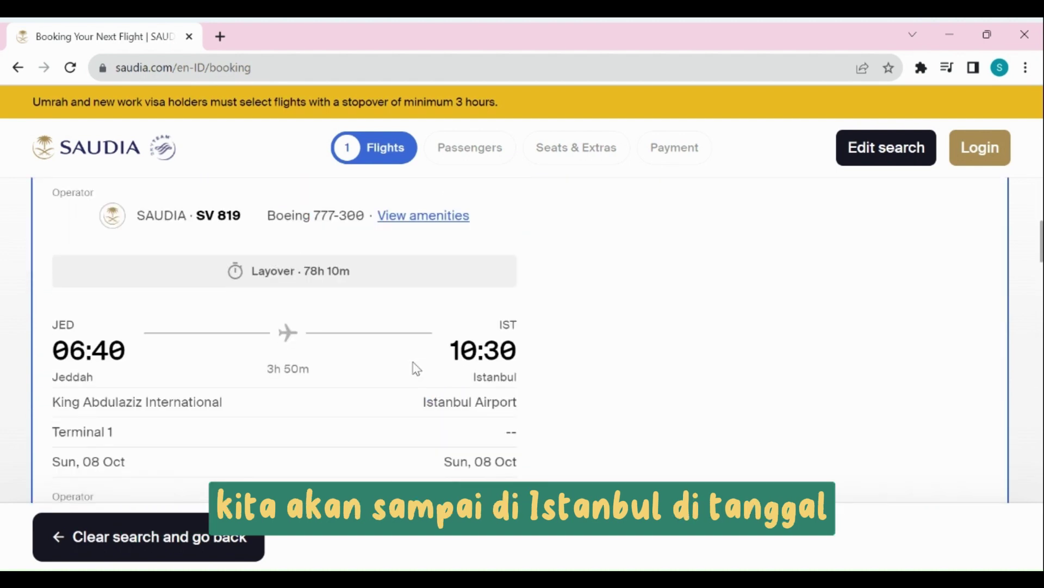
scroll(473, 380, "up", 2)
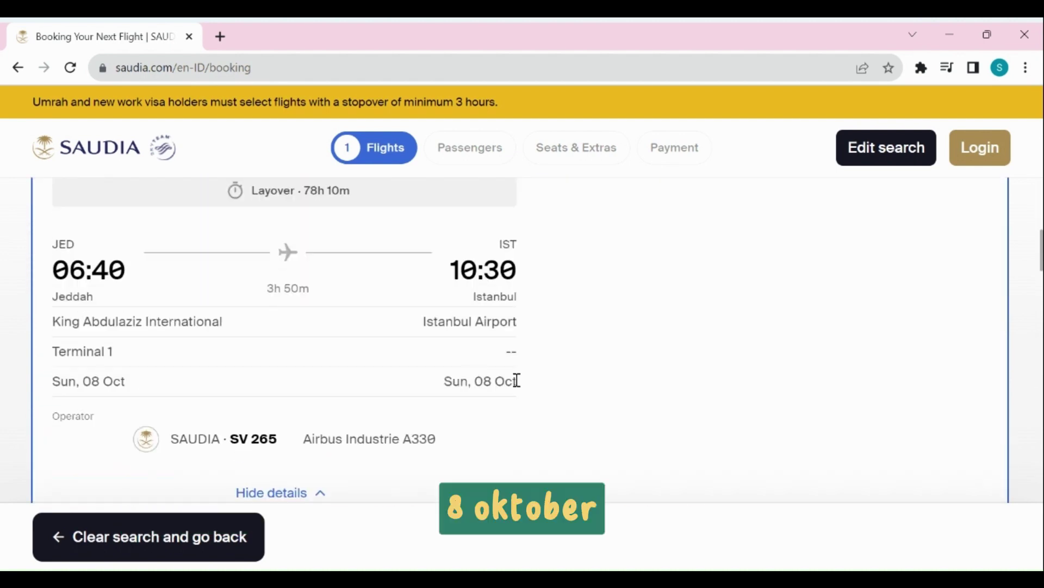
scroll(479, 298, "down", 3)
scroll(513, 236, "down", 6)
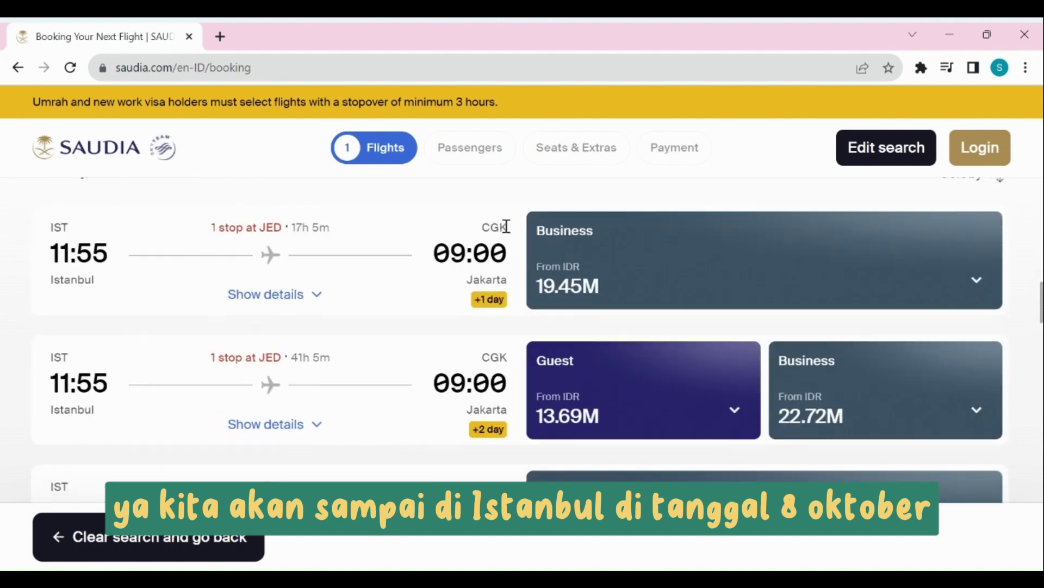
scroll(118, 318, "up", 2)
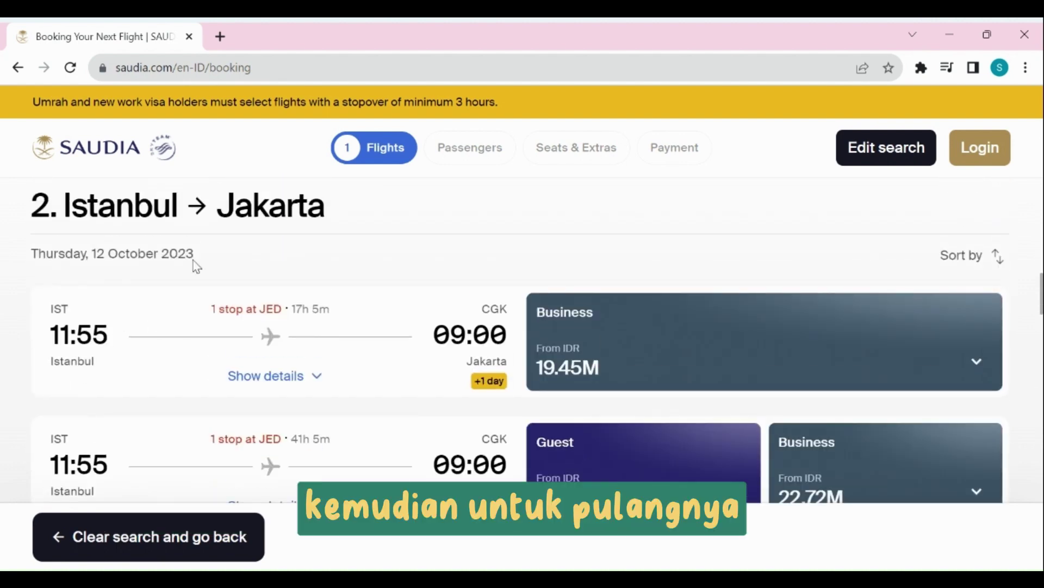
Sort the return flights by price and expand the cheapest return's leg details.
left_click(970, 263)
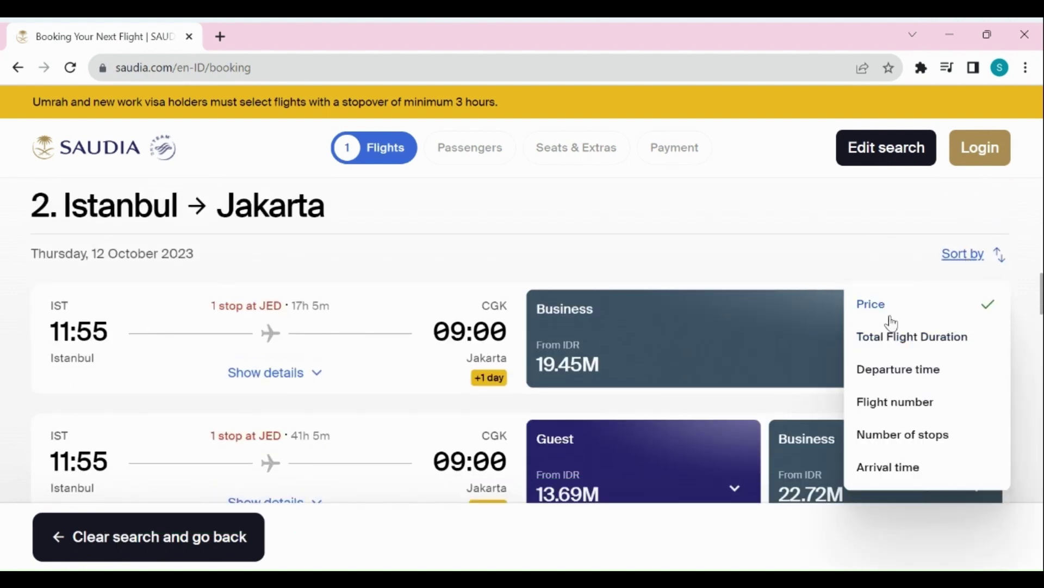
left_click(886, 313)
scroll(575, 275, "down", 2)
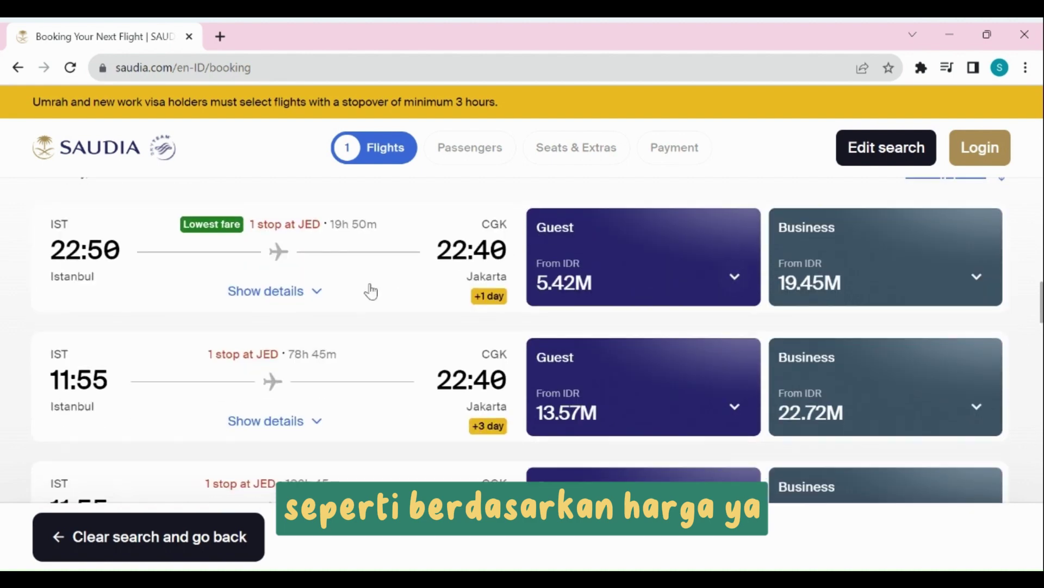
scroll(348, 310, "up", 2)
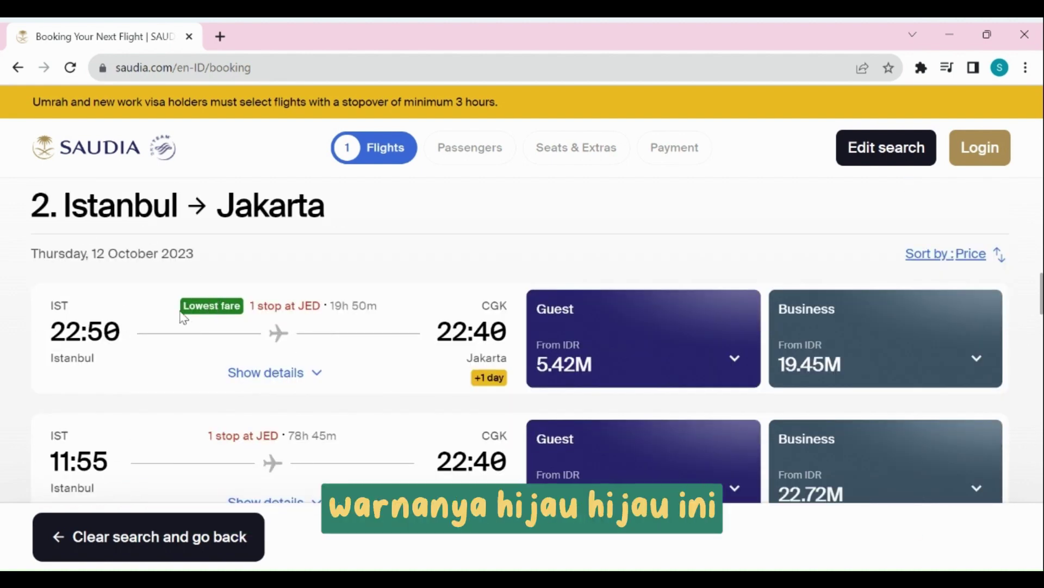
left_click(267, 372)
scroll(117, 379, "down", 1)
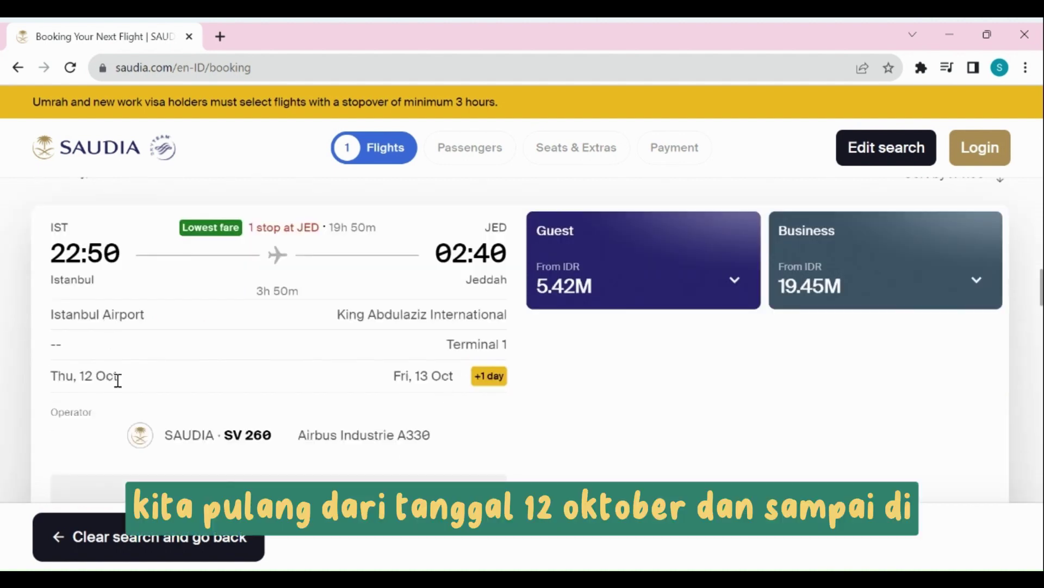
scroll(479, 239, "down", 5)
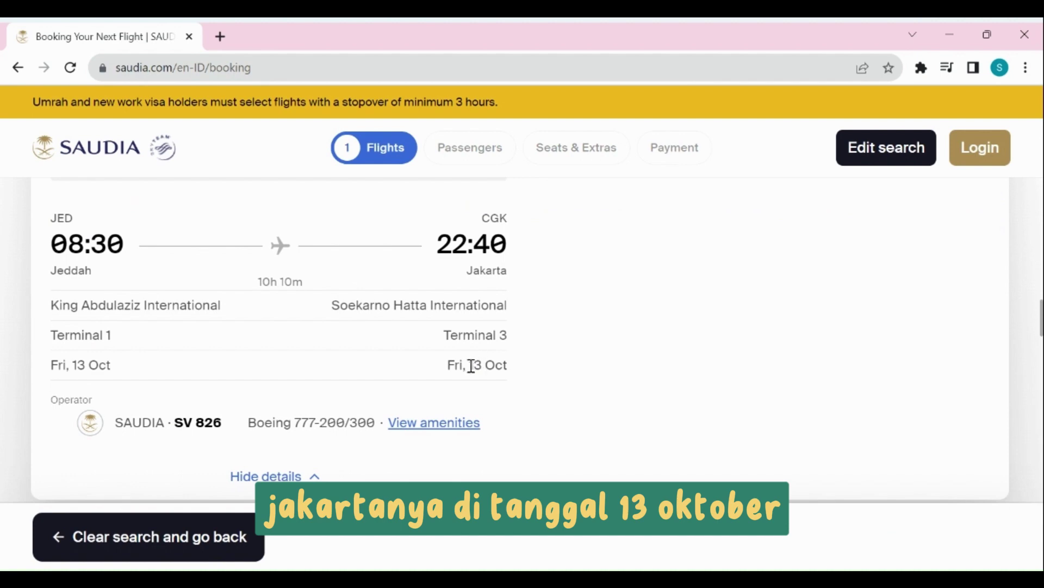
scroll(479, 366, "up", 3)
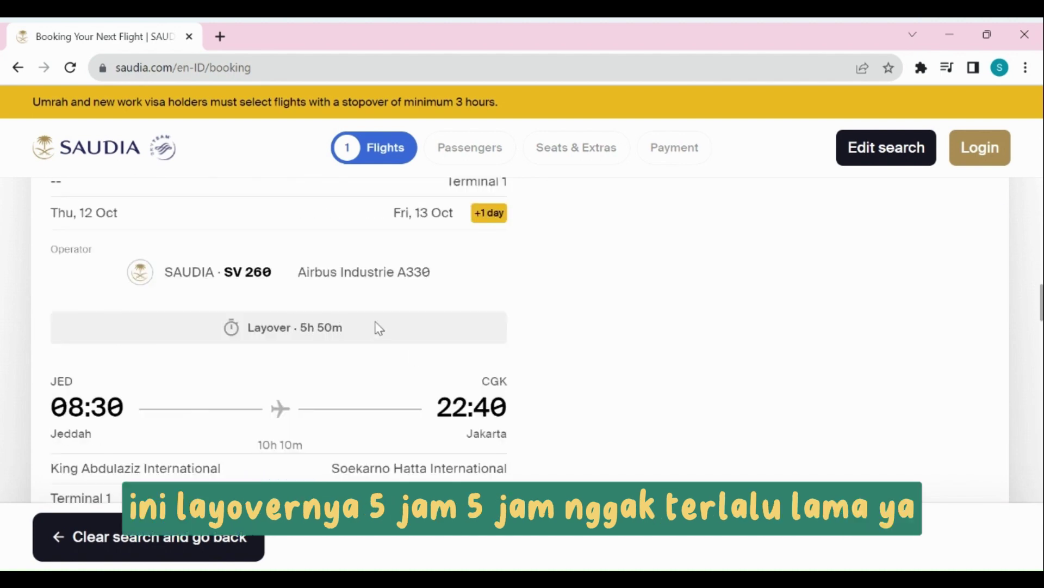
scroll(539, 389, "up", 3)
Choose the Guest Basic fare (IDR 5.42M) for the 22:50 Istanbul–Jakarta return.
left_click(663, 254)
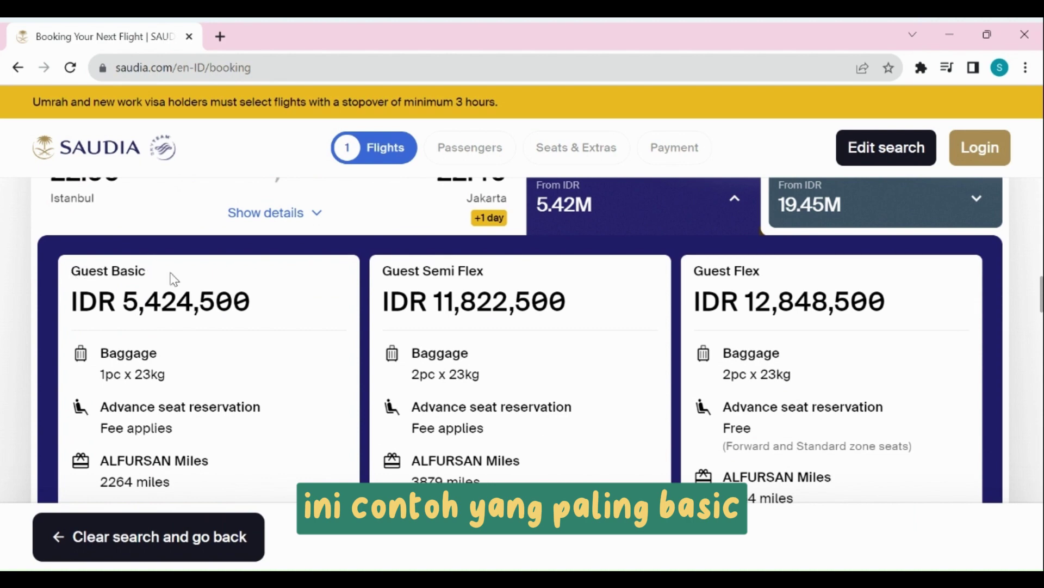
scroll(163, 272, "down", 5)
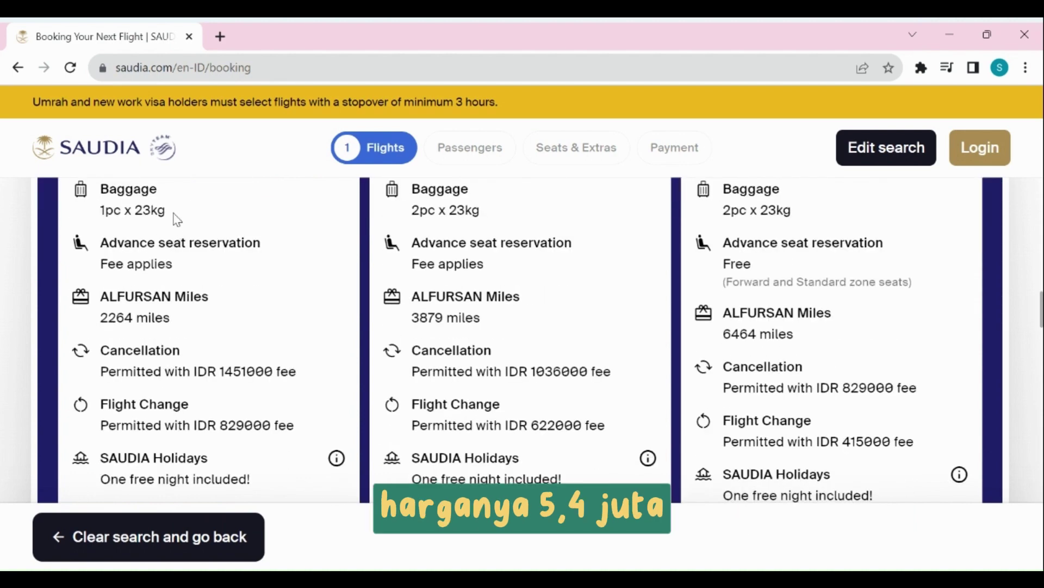
left_click(233, 455)
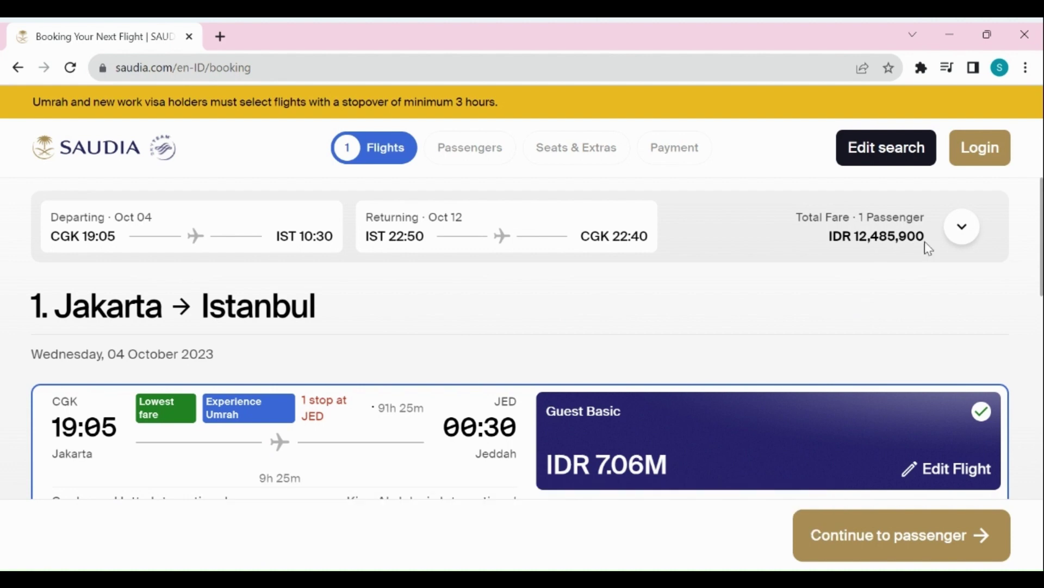
scroll(929, 248, "down", 15)
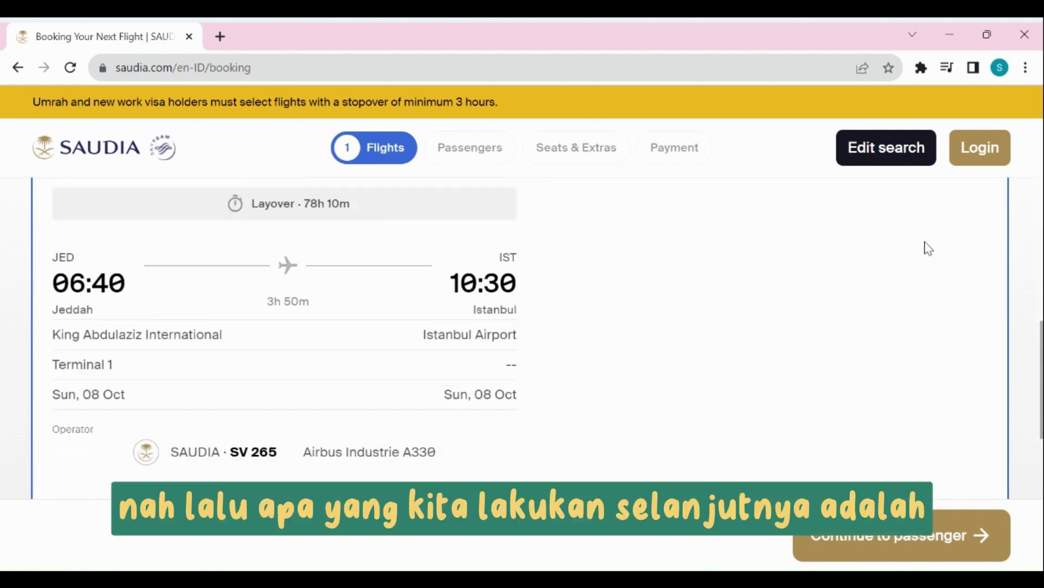
scroll(927, 246, "down", 2)
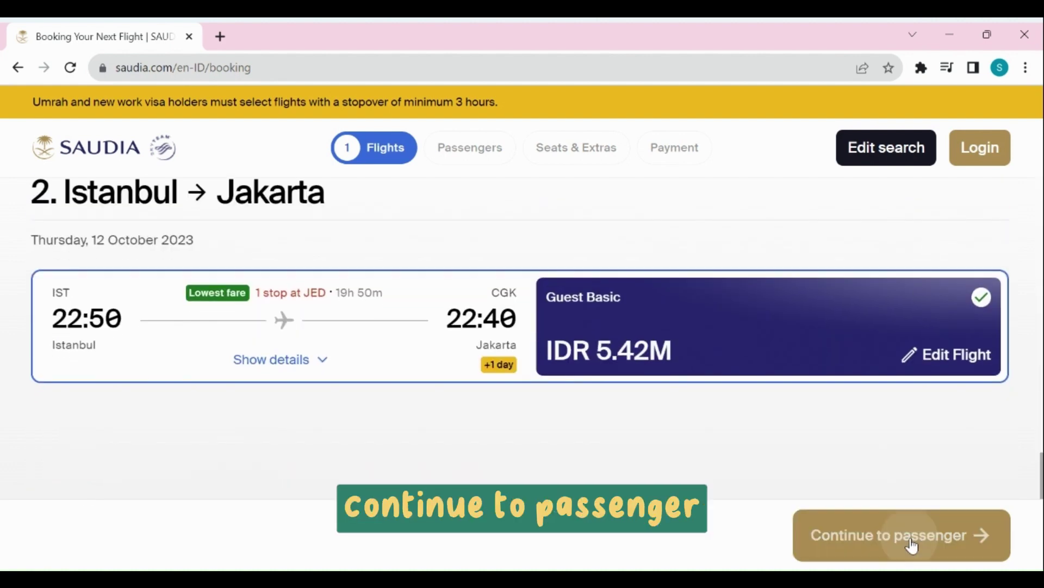
Go to passenger details and cancel special needs without adding any.
left_click(912, 537)
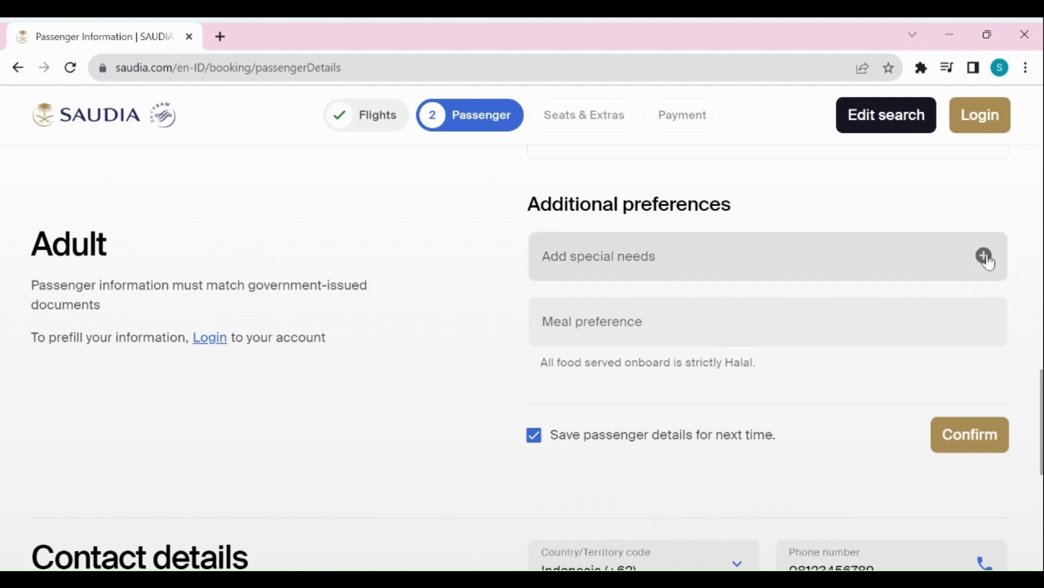
left_click(983, 255)
scroll(523, 284, "down", 1)
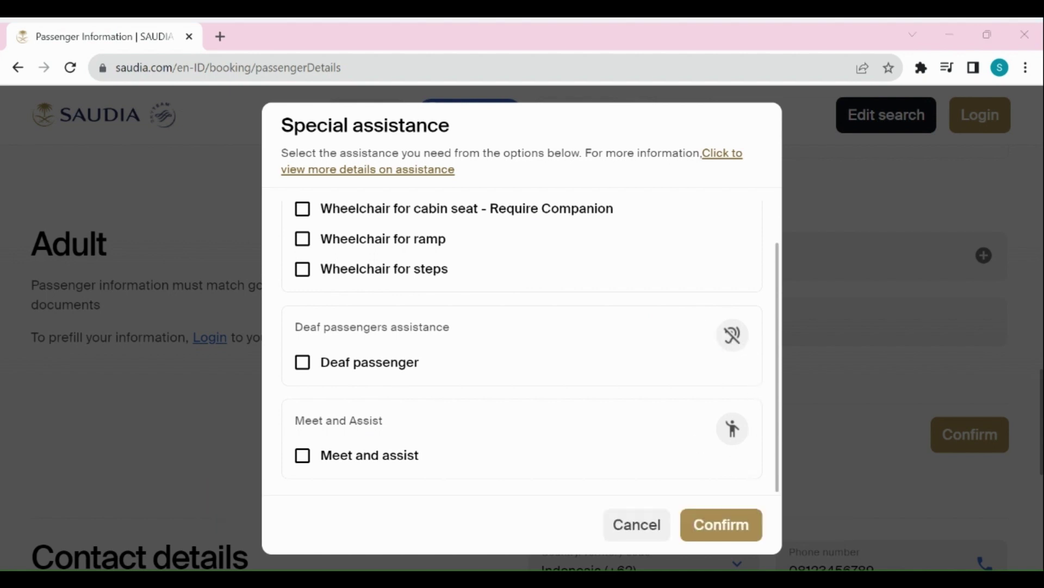
left_click(656, 536)
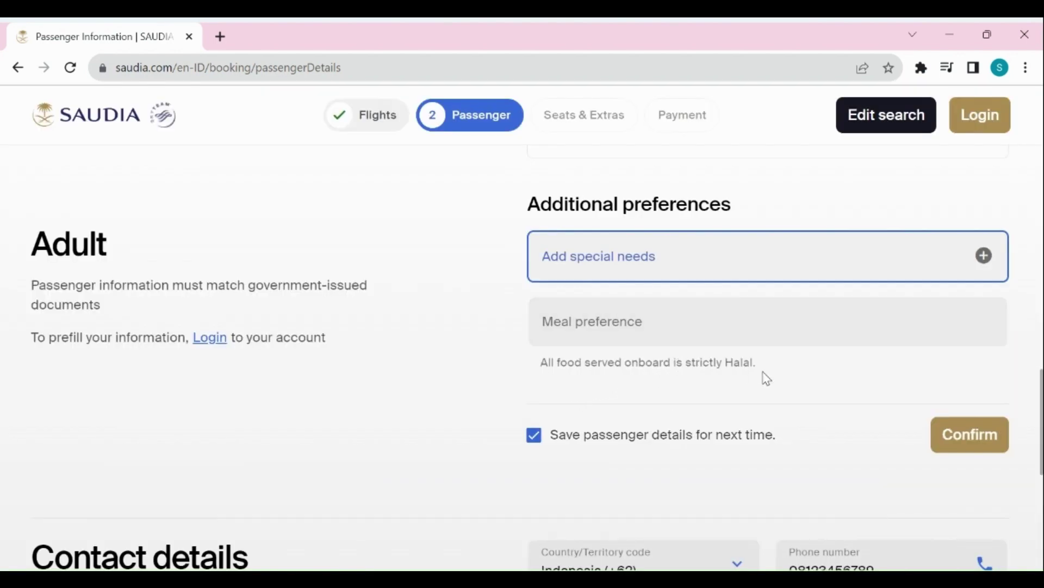
Close meal preferences without choosing and confirm the adult passenger's details.
left_click(775, 327)
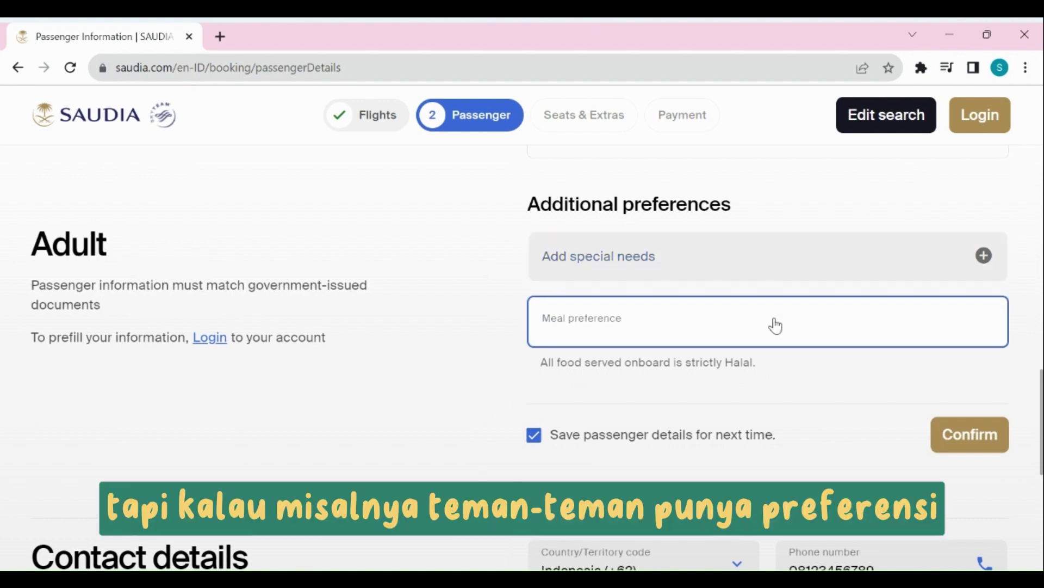
scroll(794, 367, "down", 2)
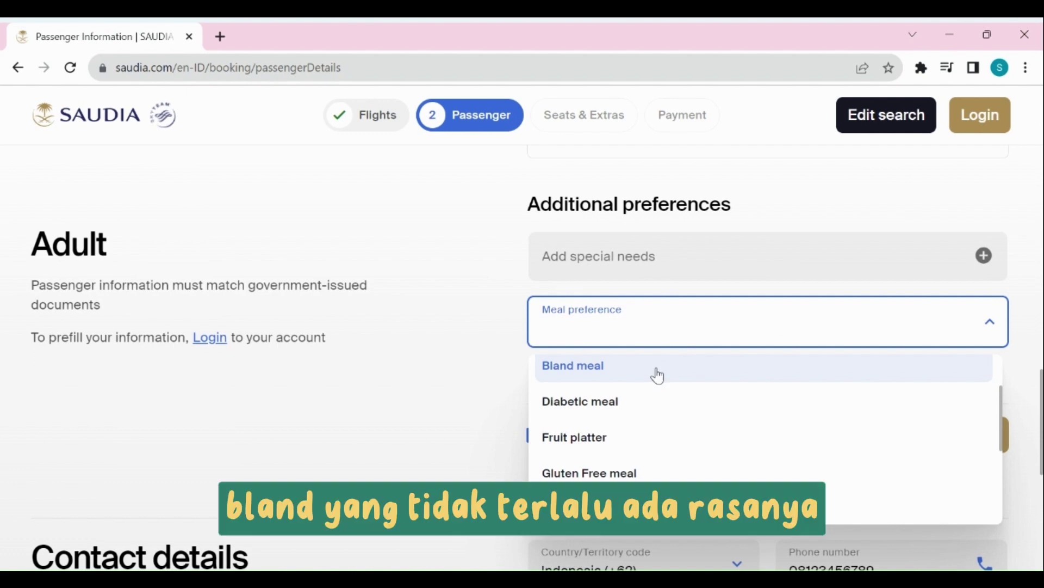
scroll(658, 374, "down", 2)
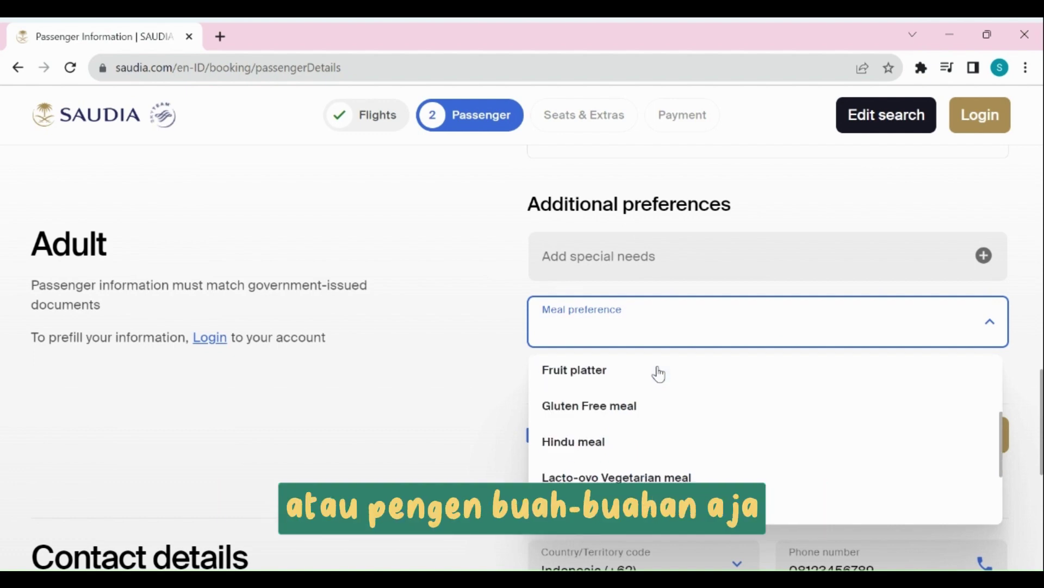
scroll(653, 380, "down", 3)
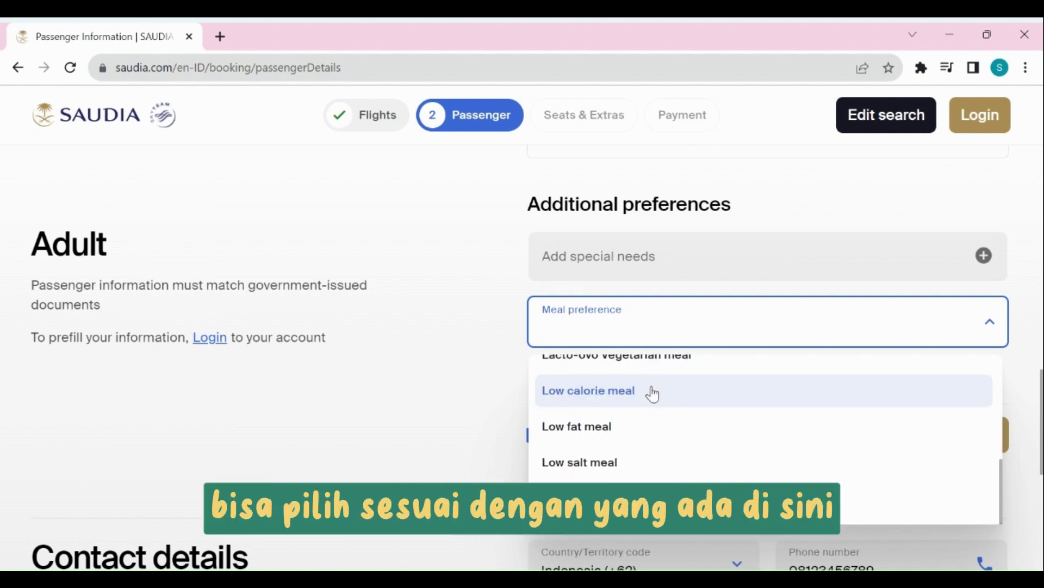
left_click(465, 302)
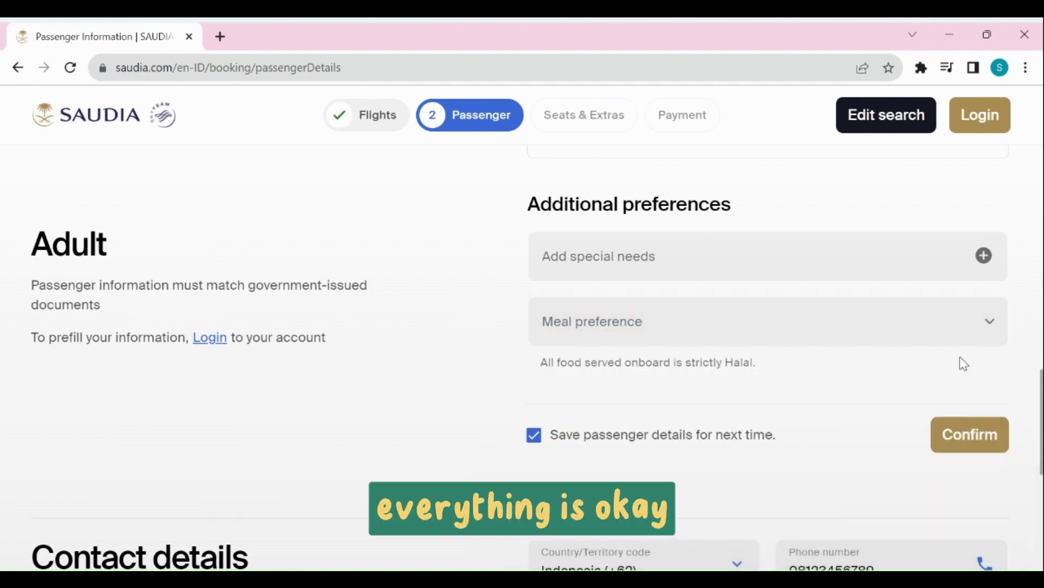
left_click(977, 440)
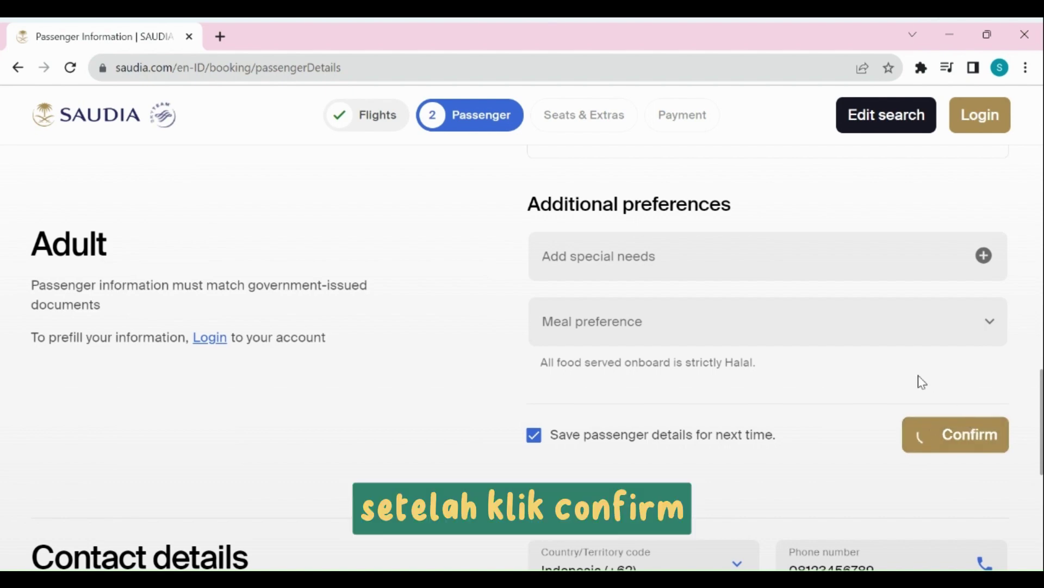
scroll(294, 319, "up", 1)
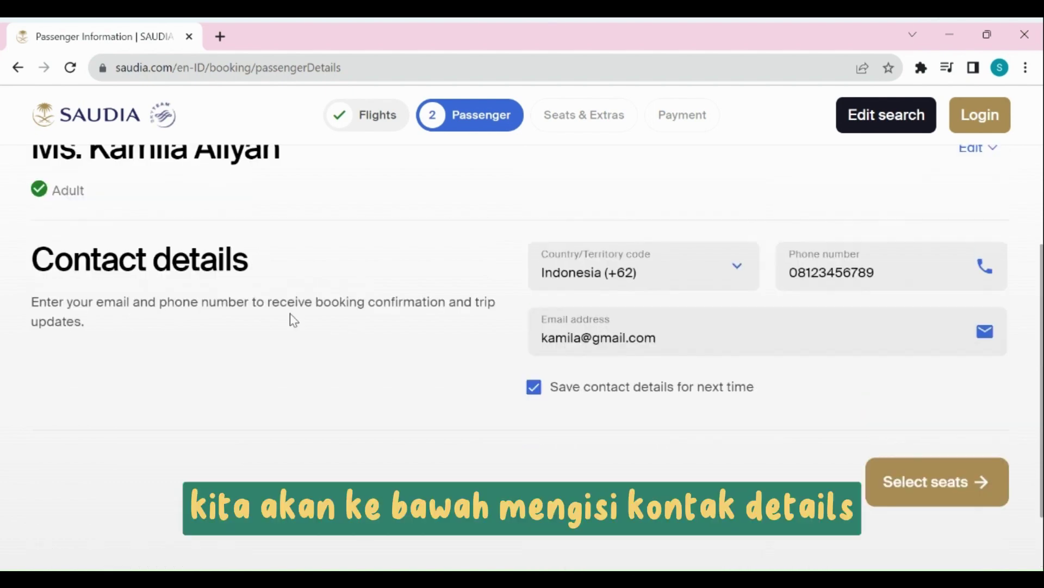
Review the contact details (Indonesia +62) and continue to seat selection.
scroll(293, 319, "down", 1)
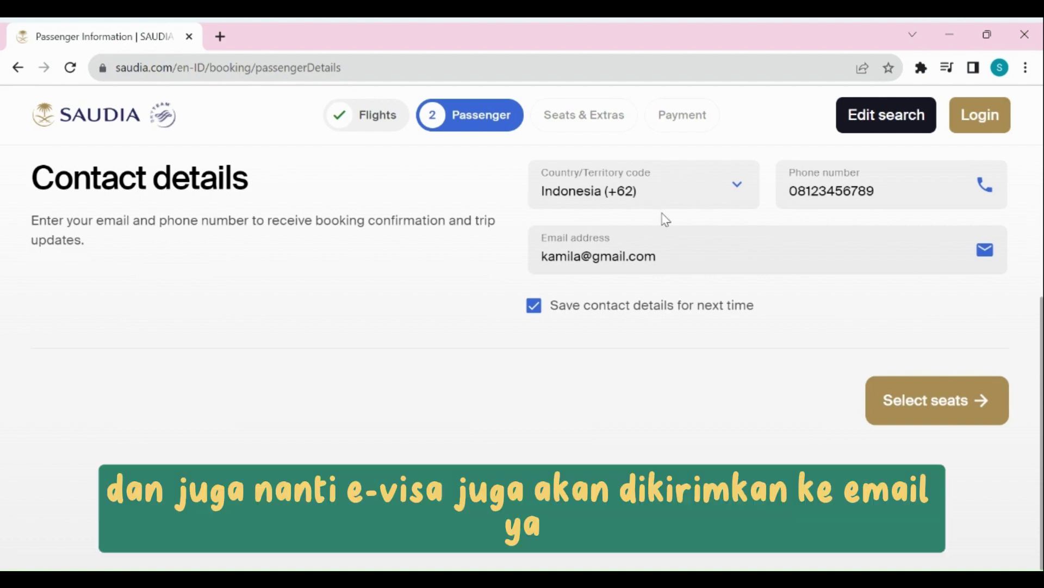
left_click(926, 402)
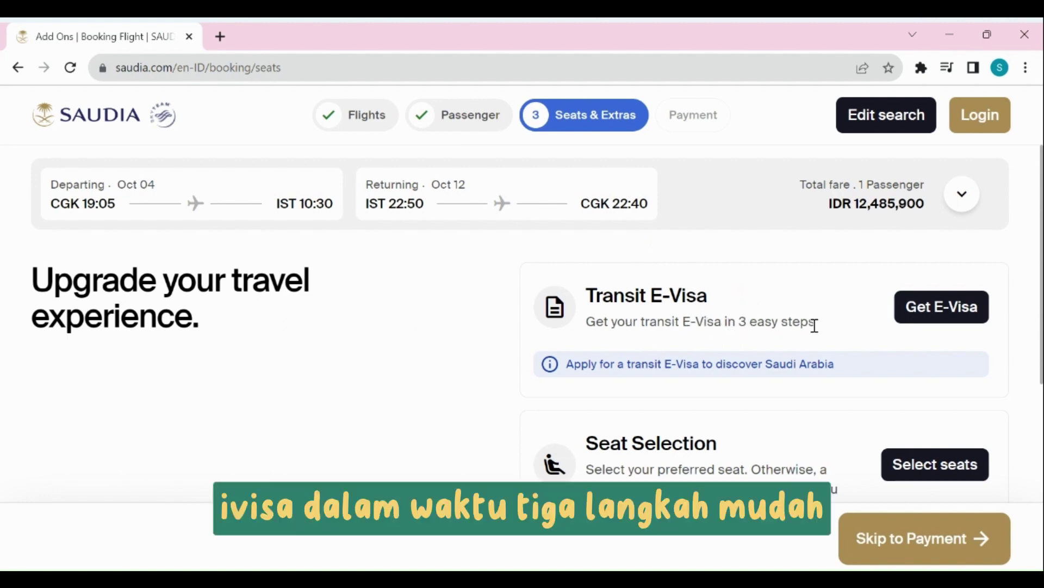
Start the transit E-Visa application with the passenger ticked.
left_click(936, 310)
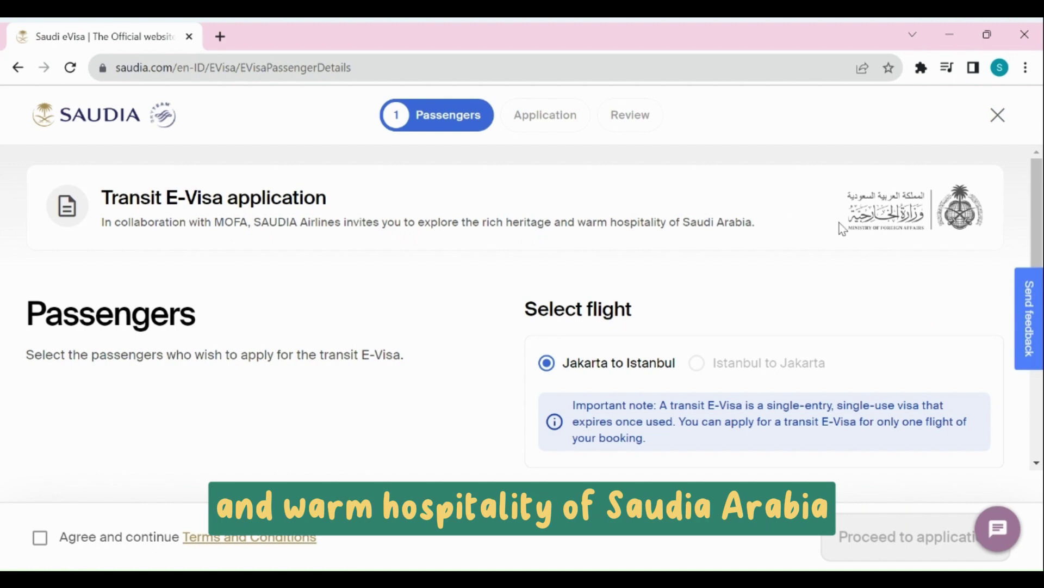
scroll(526, 266, "down", 2)
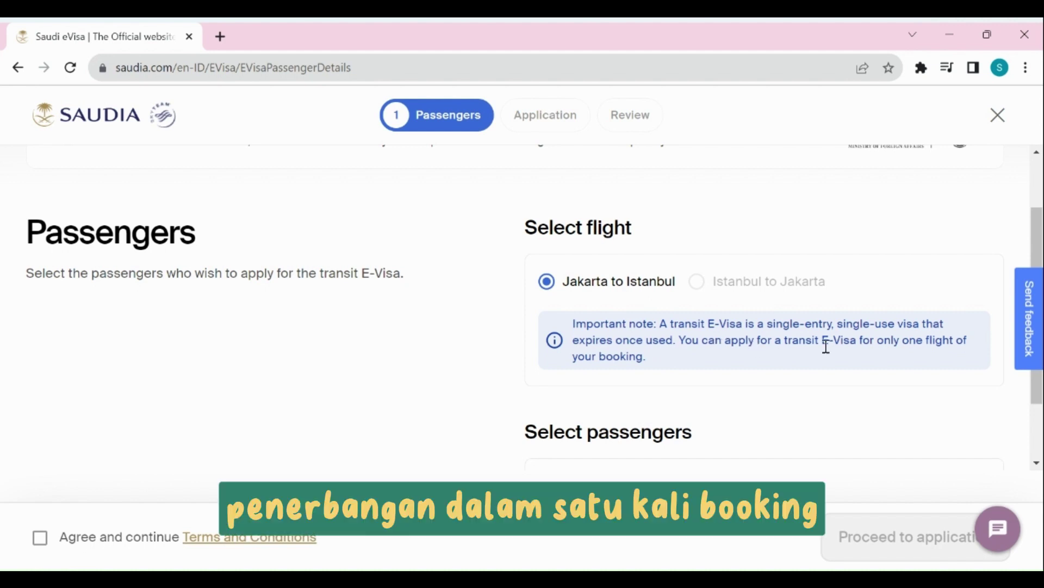
scroll(812, 345, "down", 2)
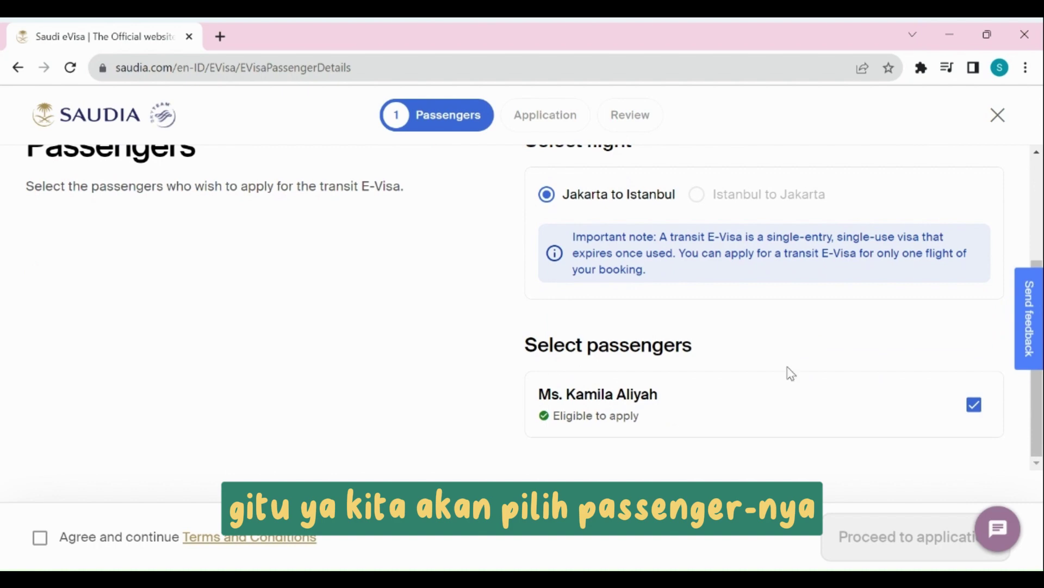
left_click(974, 405)
left_click(974, 404)
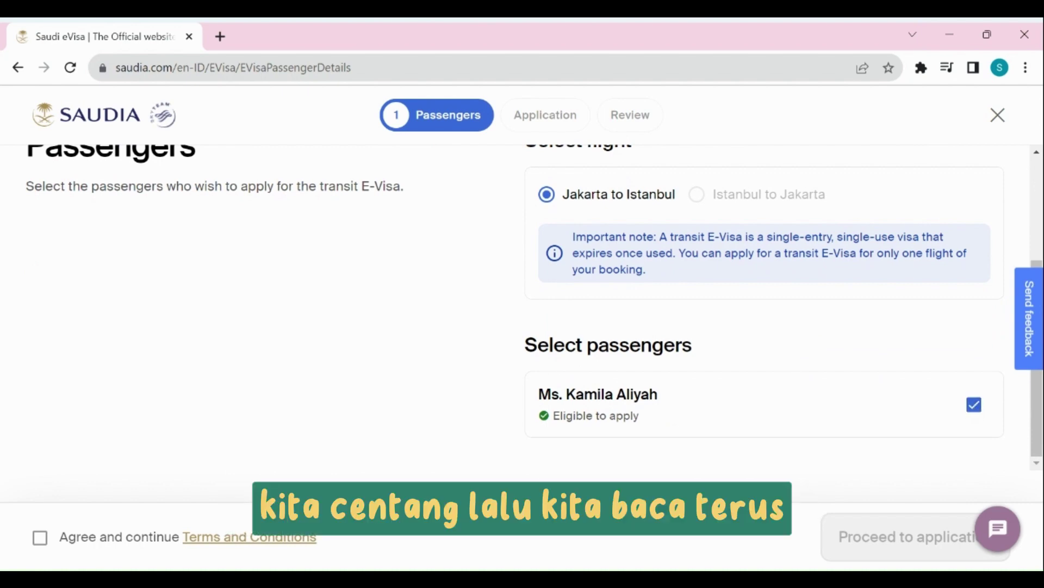
Read and agree to the e-Visa terms, then proceed to the application form.
left_click(251, 539)
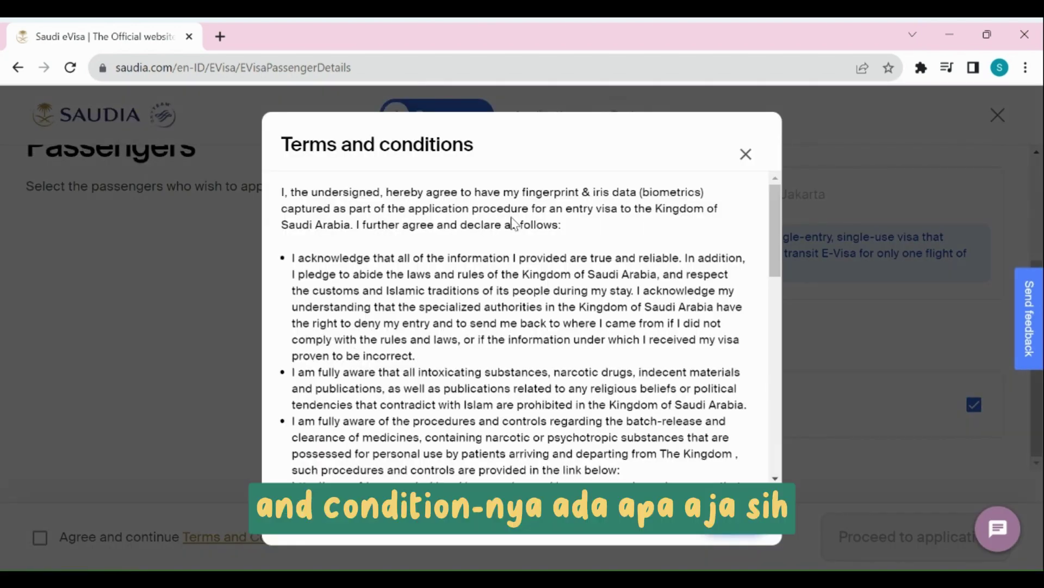
scroll(528, 234, "down", 2)
scroll(541, 239, "down", 10)
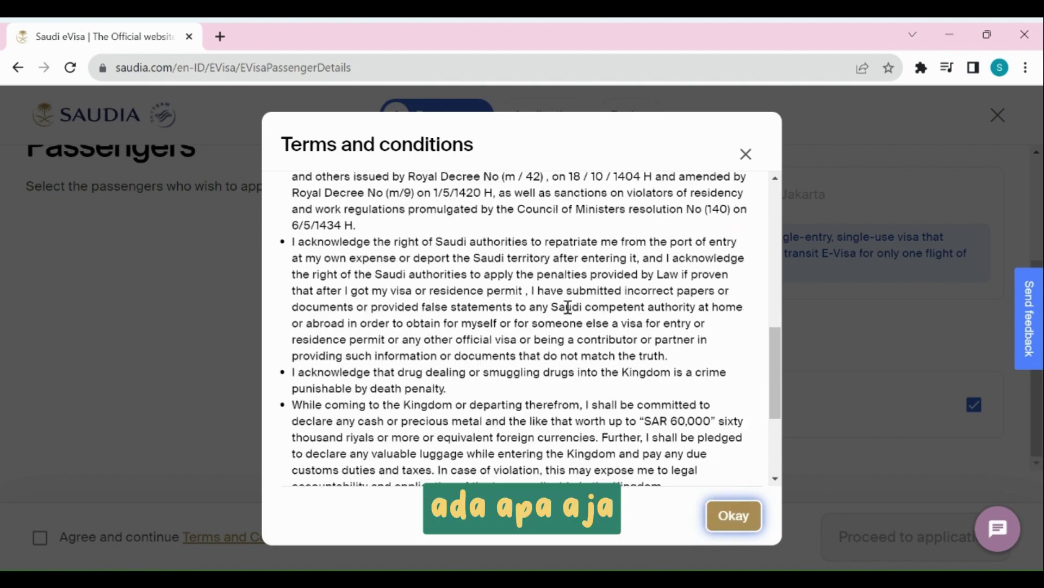
left_click(735, 515)
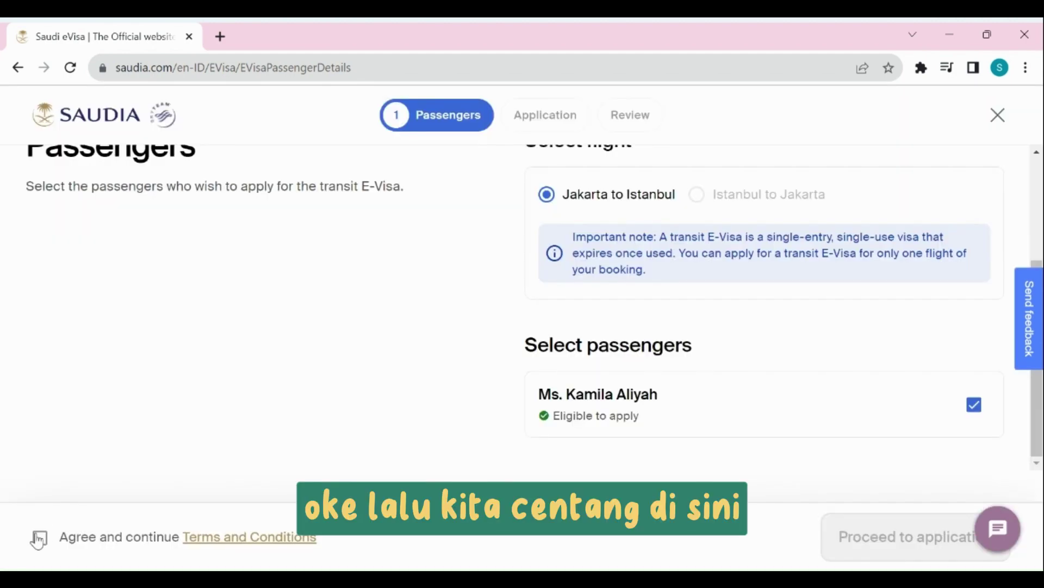
left_click(39, 539)
left_click(870, 528)
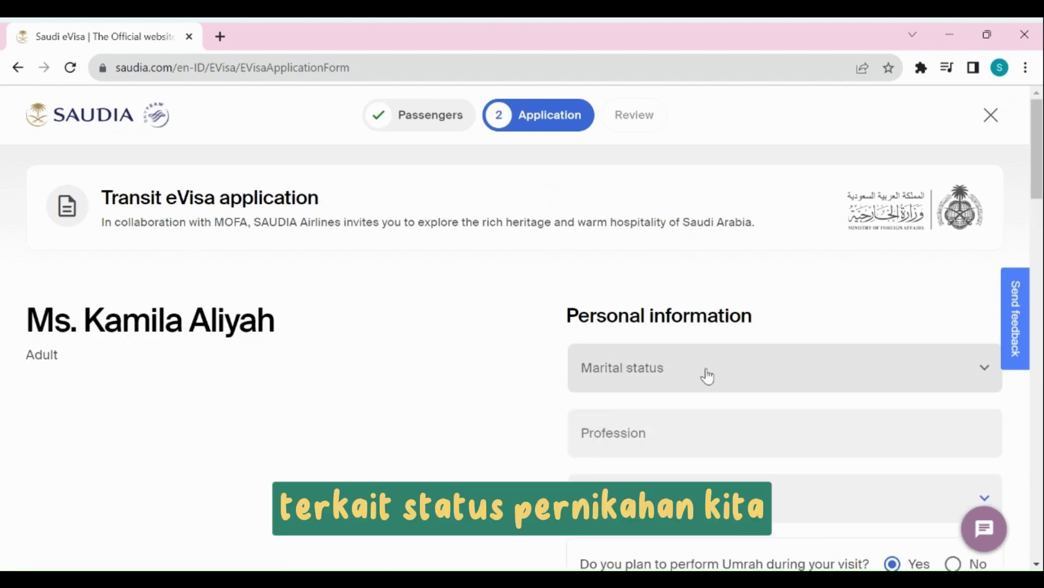
Set marital status to Married and profession to Teacher on the e-Visa form.
left_click(707, 375)
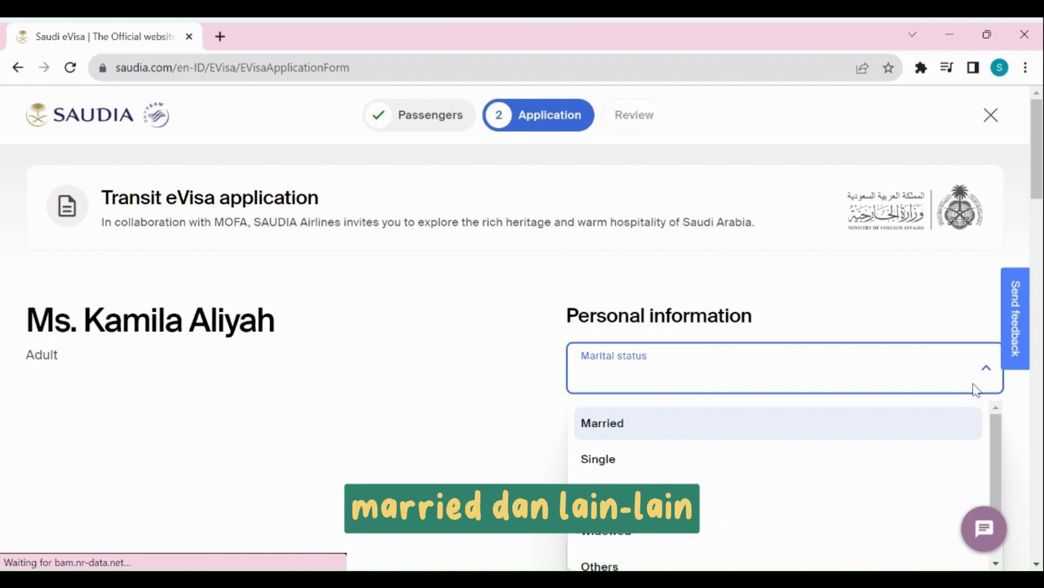
left_click(984, 371)
left_click(722, 374)
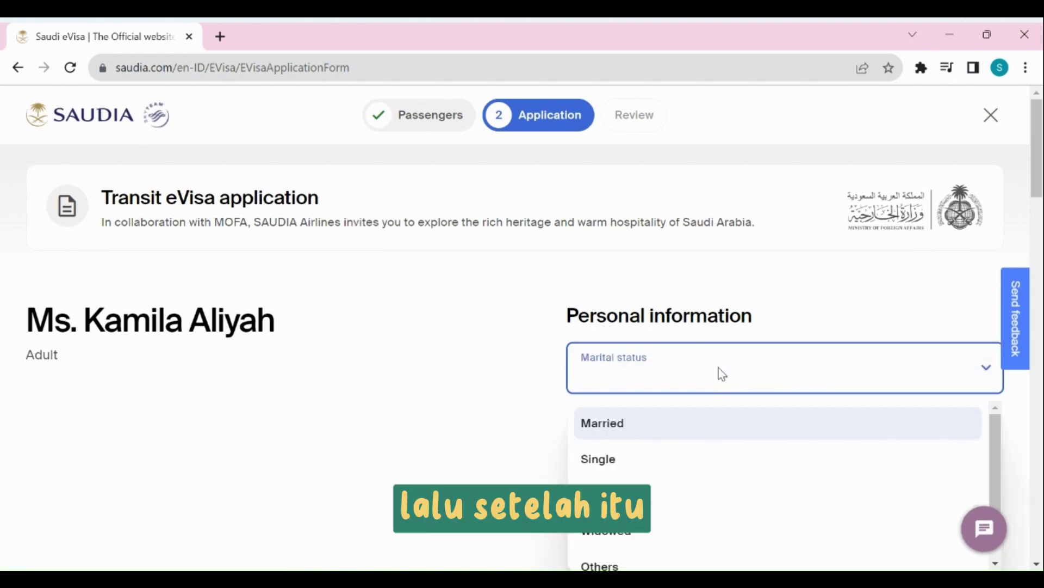
left_click(648, 432)
left_click(656, 438)
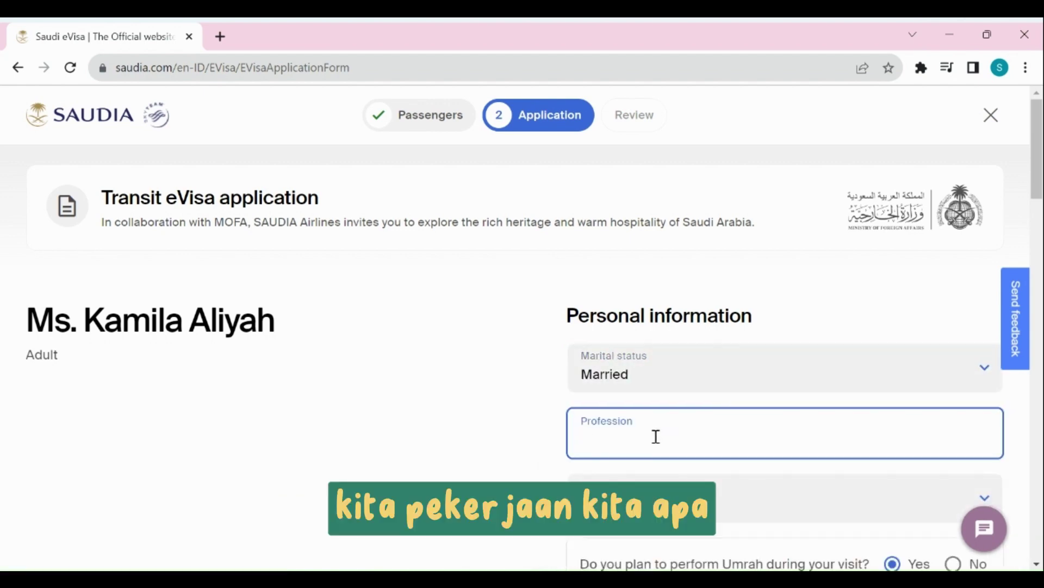
type("Teacher")
scroll(657, 439, "down", 3)
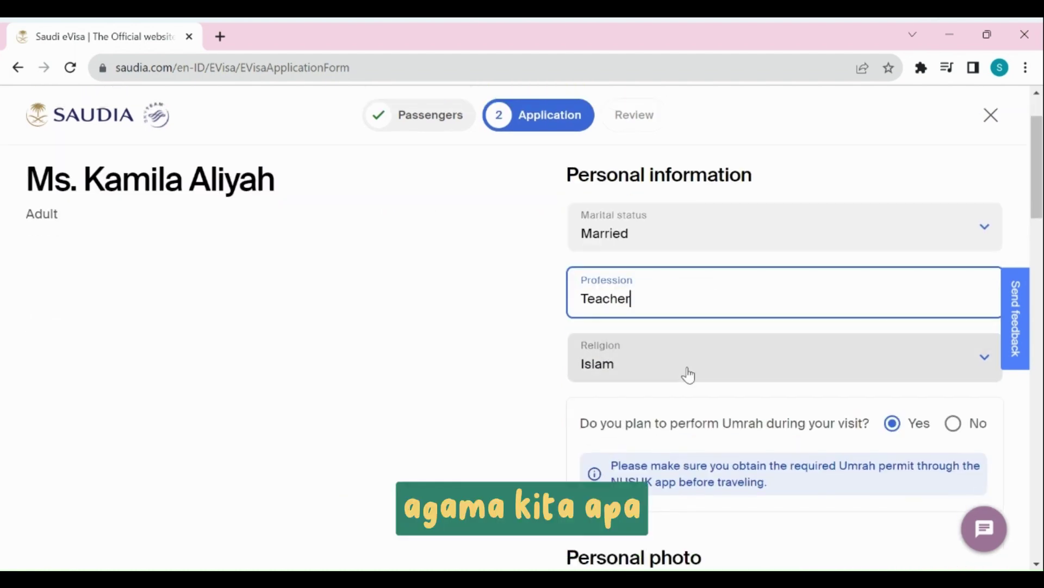
scroll(741, 434, "down", 4)
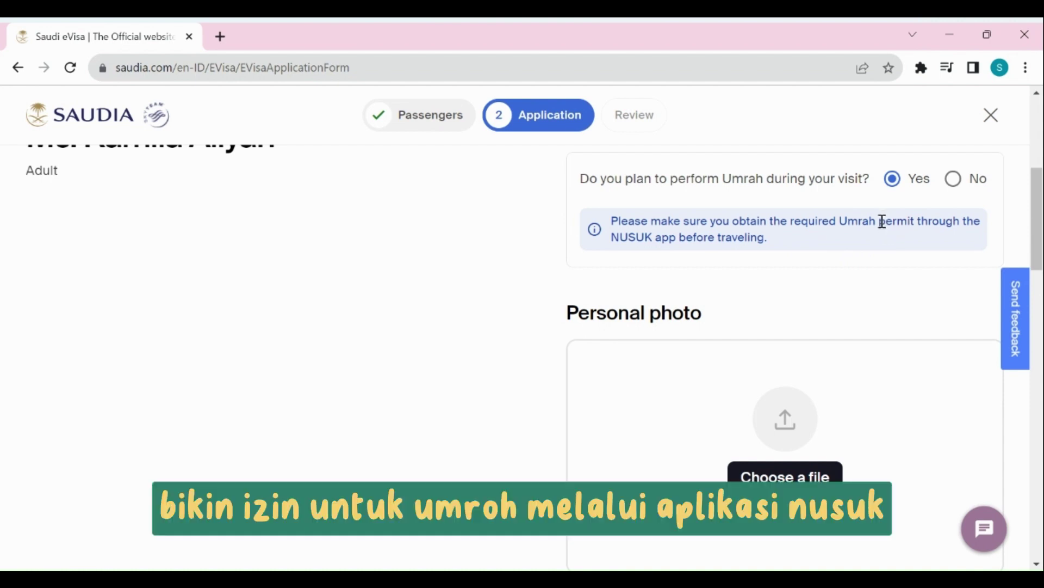
scroll(859, 225, "down", 3)
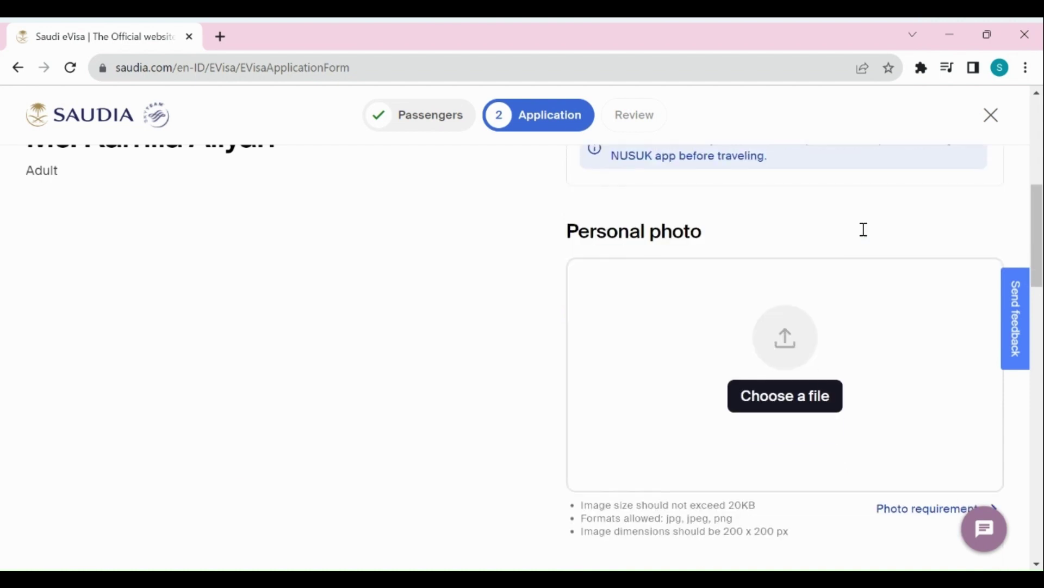
left_click_drag(1040, 235, 1040, 228)
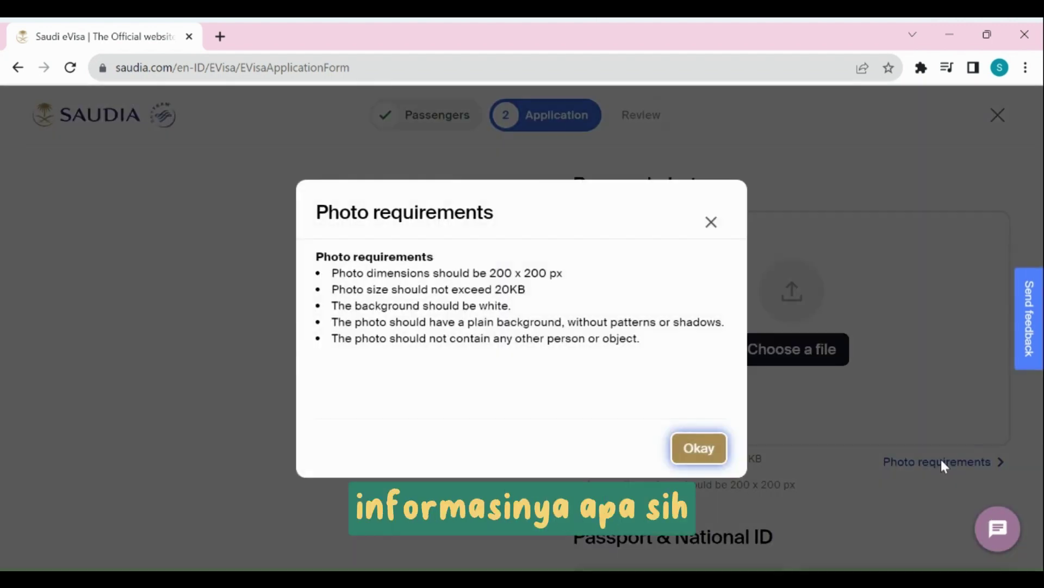
View the Personal photo requirements: 200 x 200 px, under 20KB, plain white background.
left_click(937, 461)
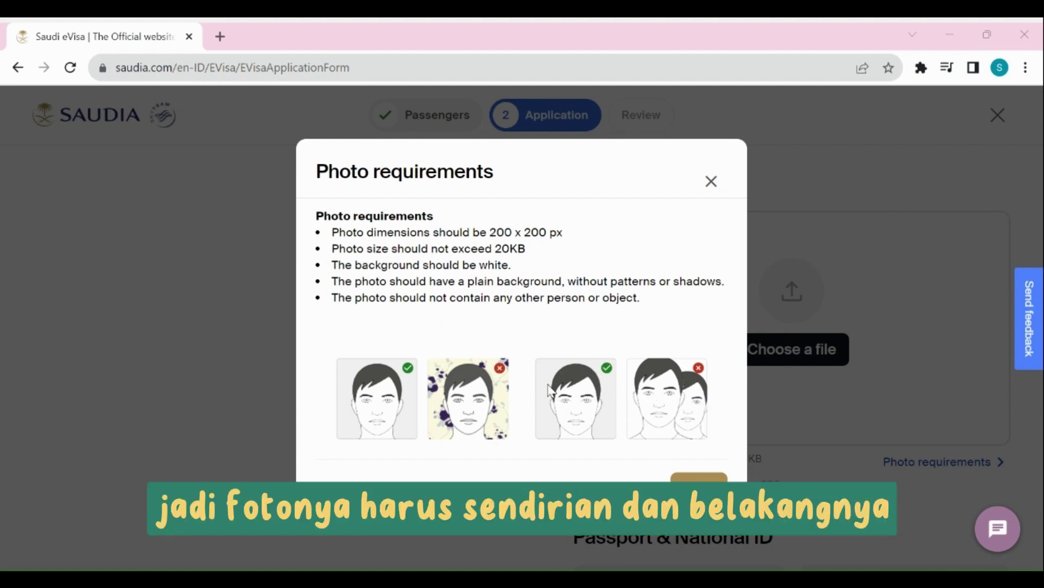
Close the photo requirements and set the passport type to Normal.
left_click(702, 490)
scroll(700, 478, "down", 5)
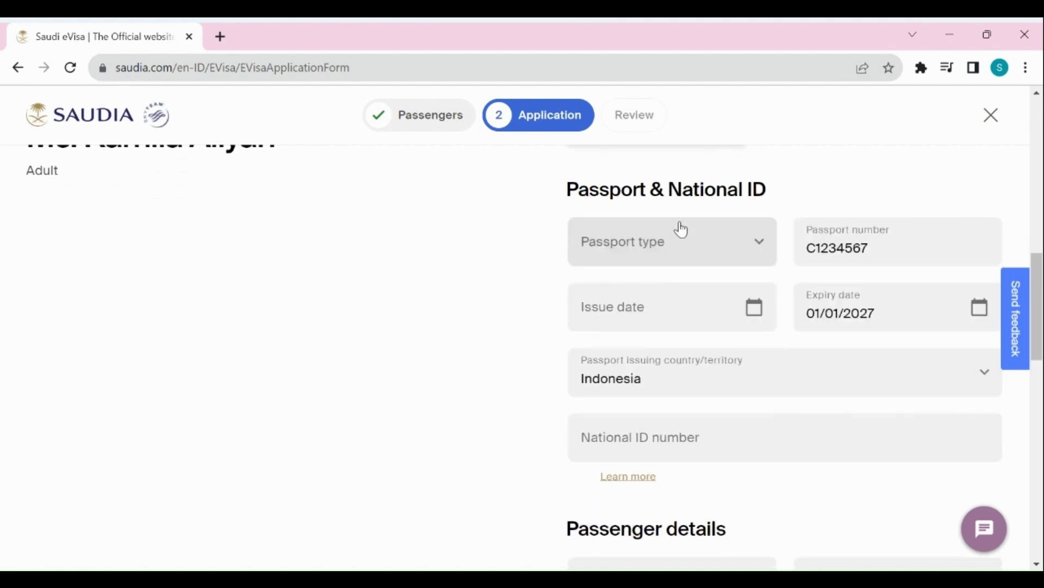
left_click(694, 237)
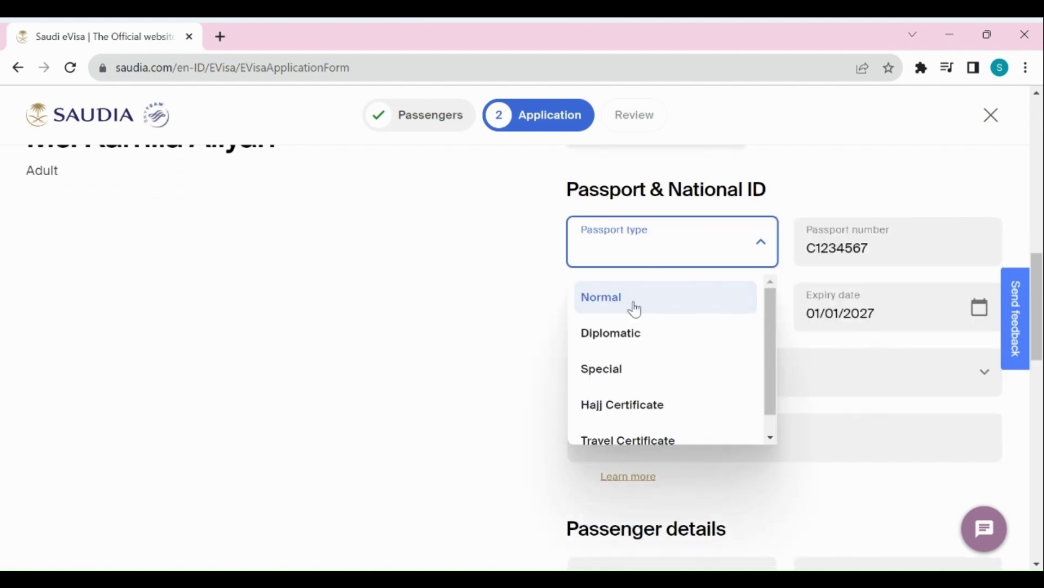
left_click(636, 309)
scroll(900, 233, "down", 2)
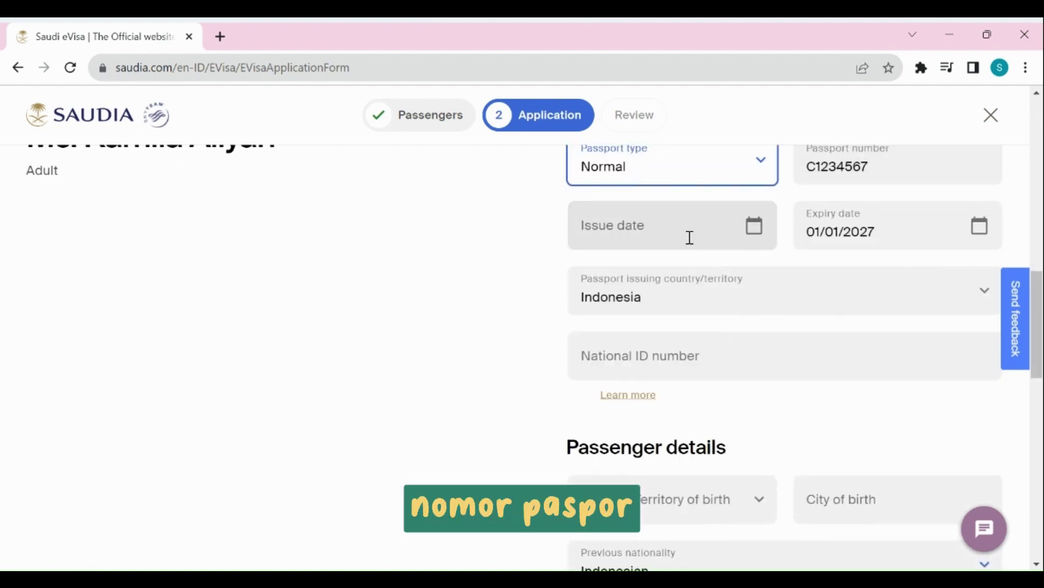
Set the passport issue date to 1 August 2023 in the calendar and confirm.
left_click(690, 237)
left_click(755, 235)
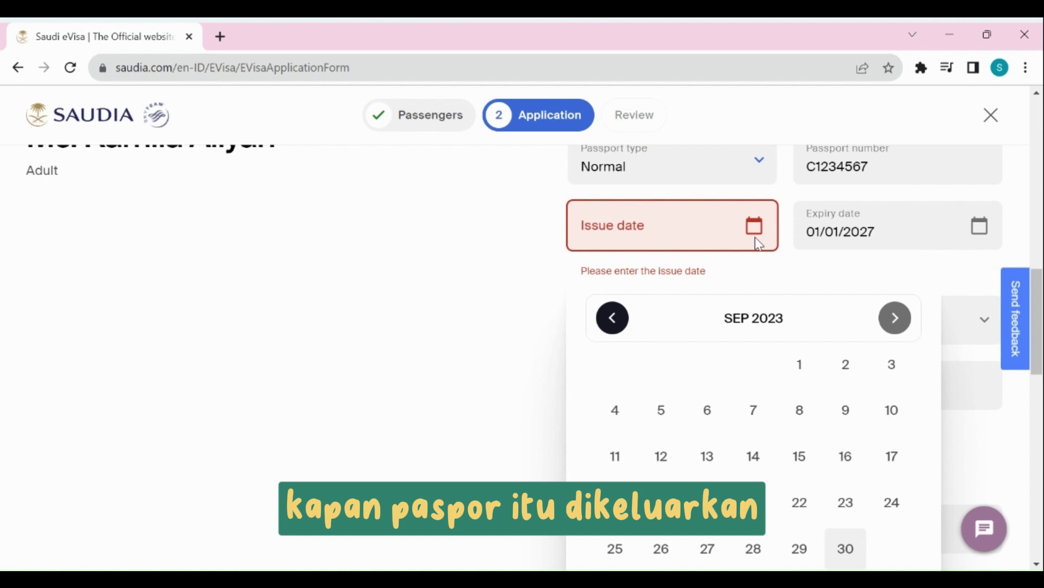
left_click(803, 373)
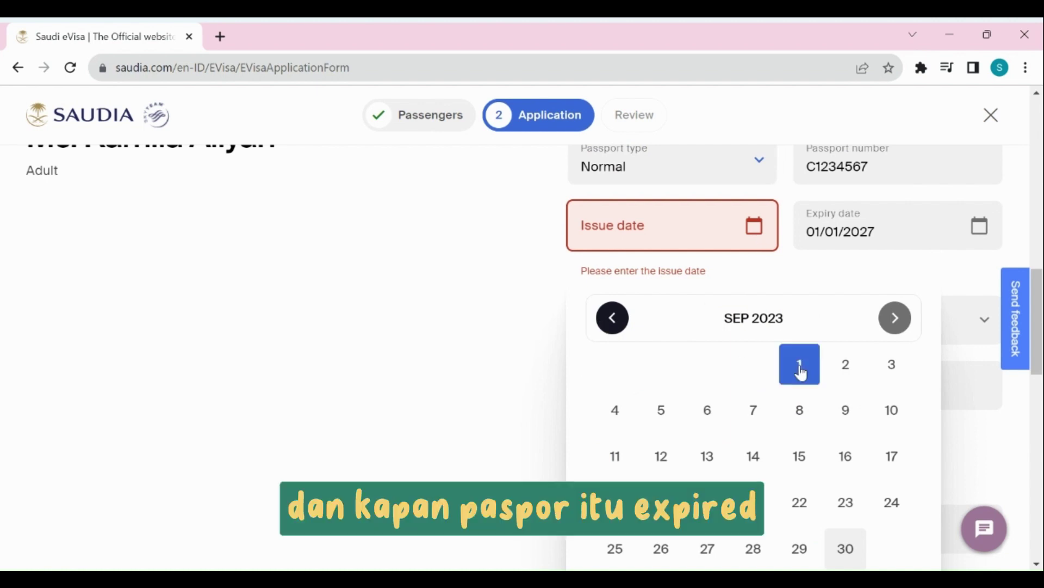
scroll(789, 367, "down", 2)
left_click(611, 240)
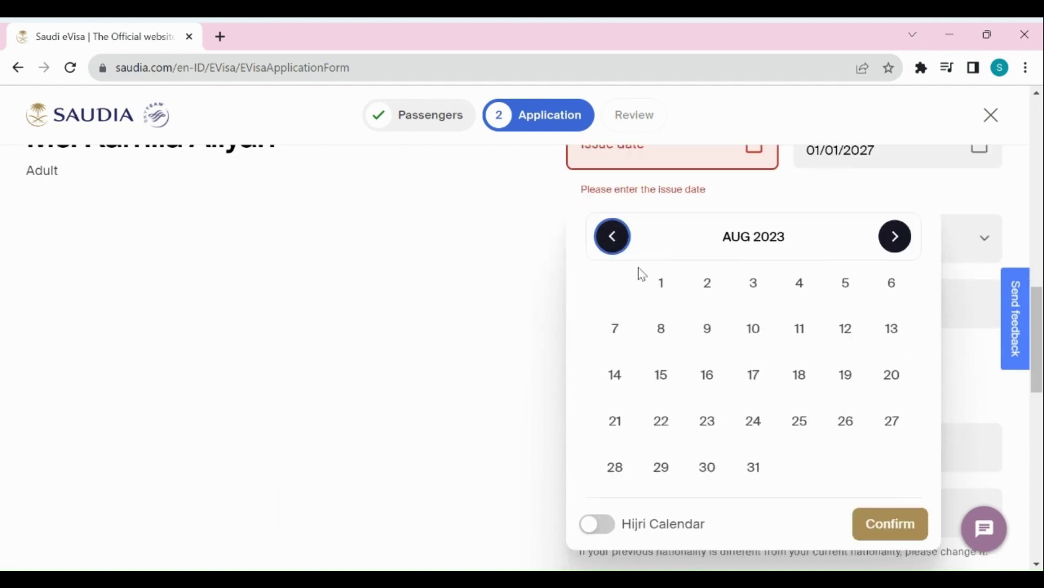
left_click(661, 282)
left_click(898, 525)
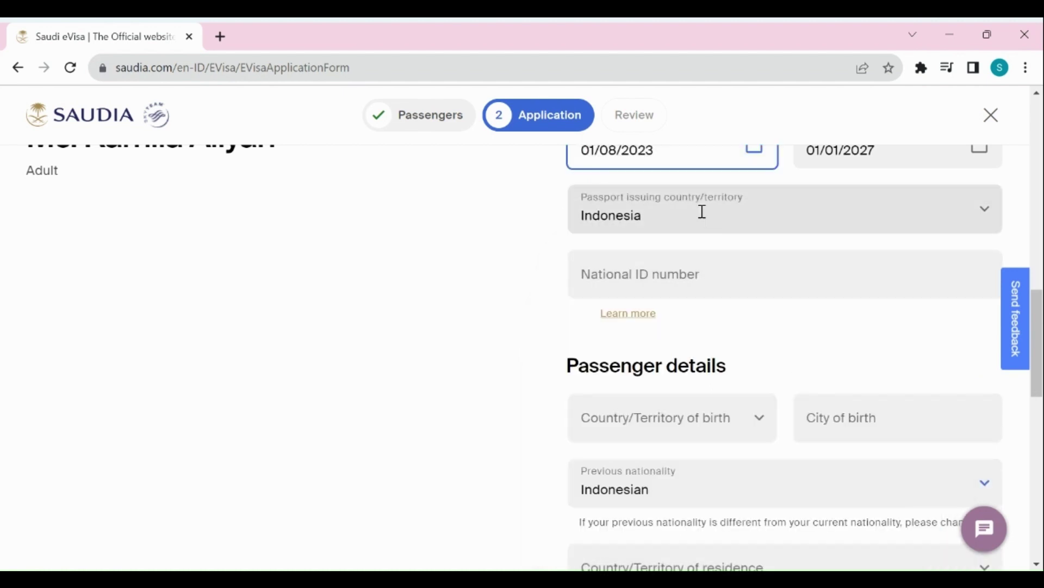
Enter the passenger's national ID number.
scroll(704, 217, "down", 2)
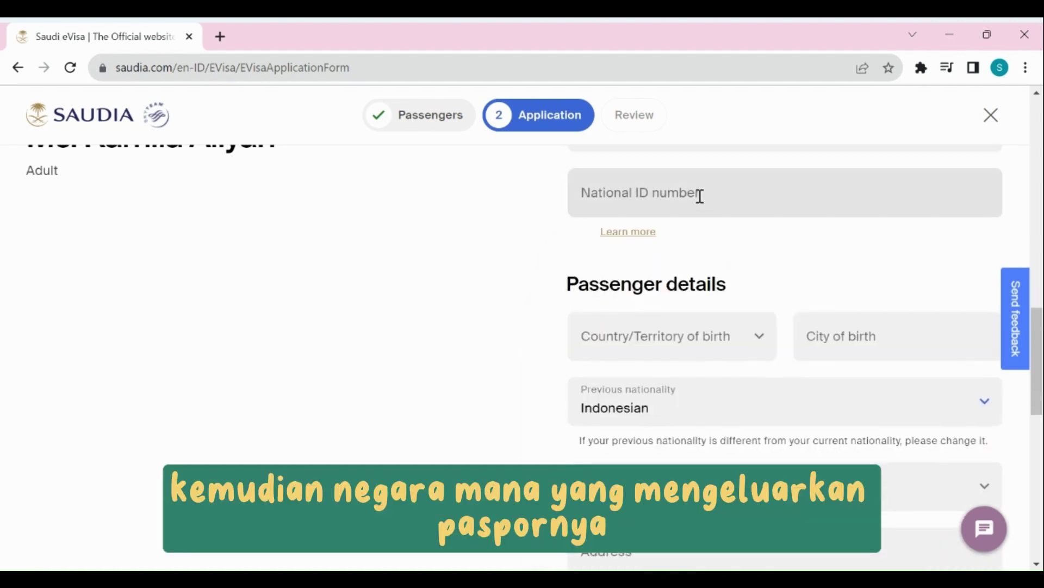
left_click(699, 196)
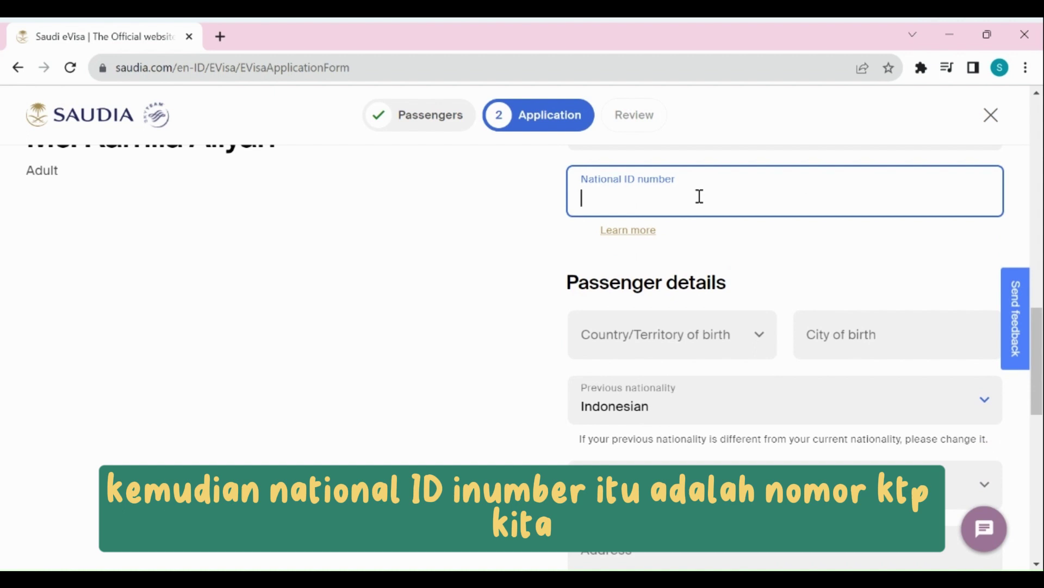
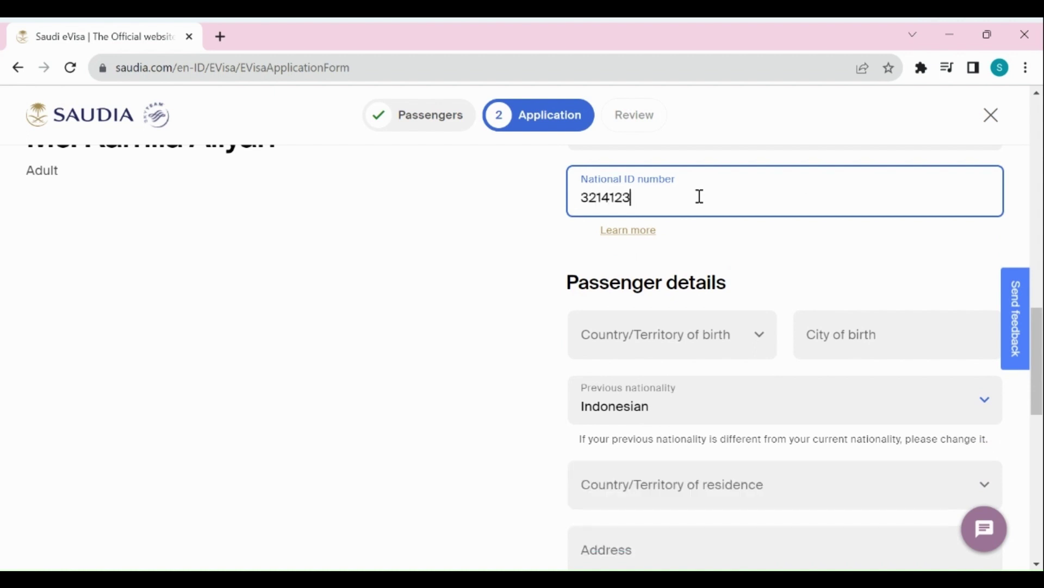
scroll(700, 196, "down", 3)
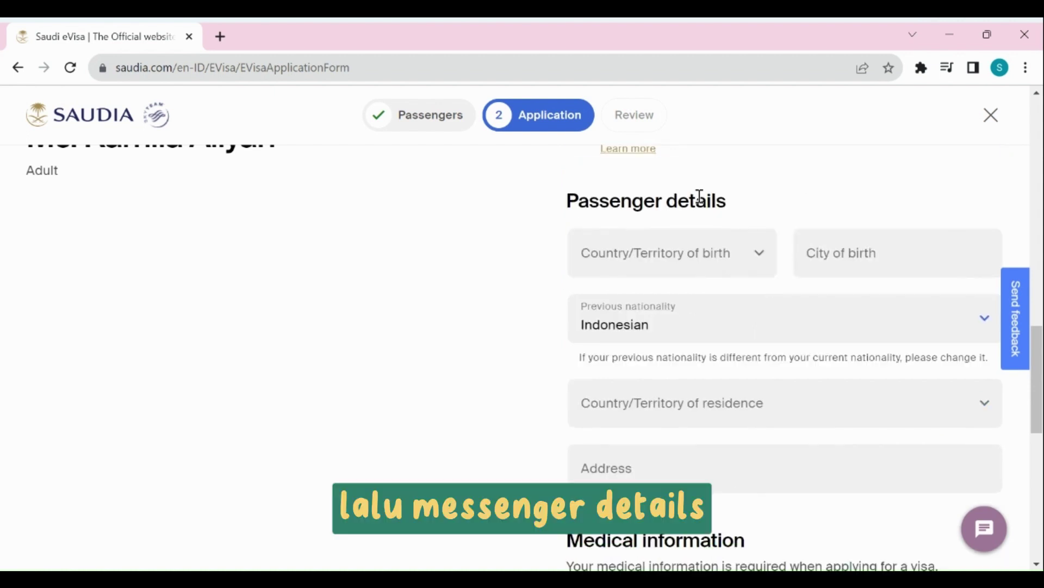
Set country of birth to Indonesia and city of birth to bandung.
left_click(737, 255)
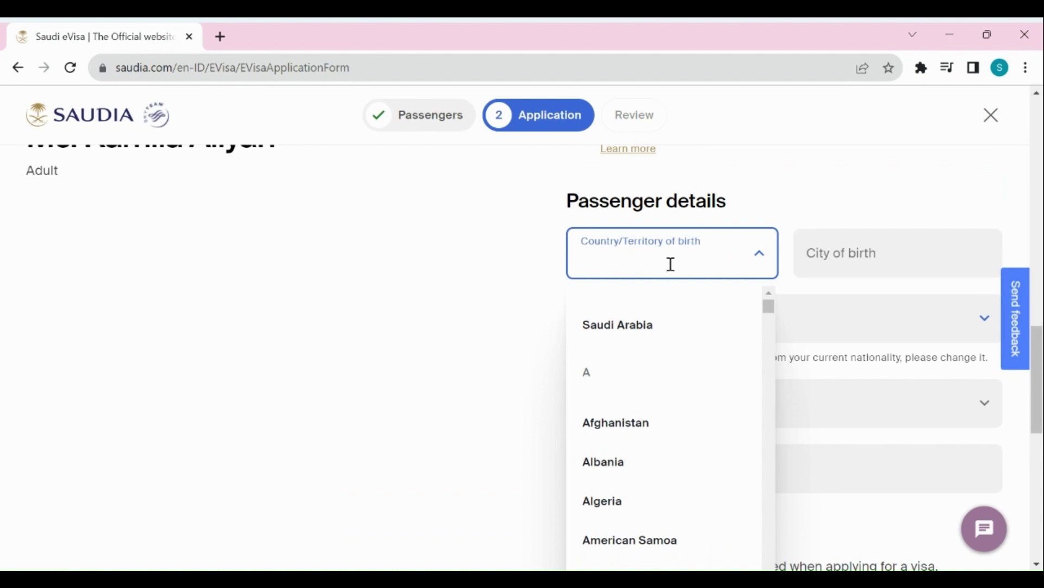
type("indone")
left_click(667, 354)
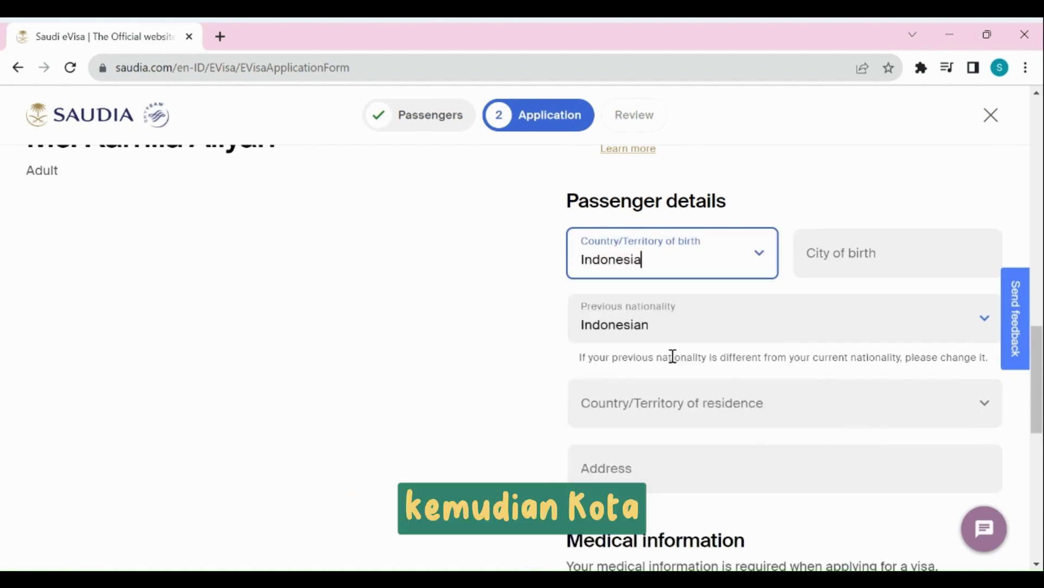
left_click(870, 250)
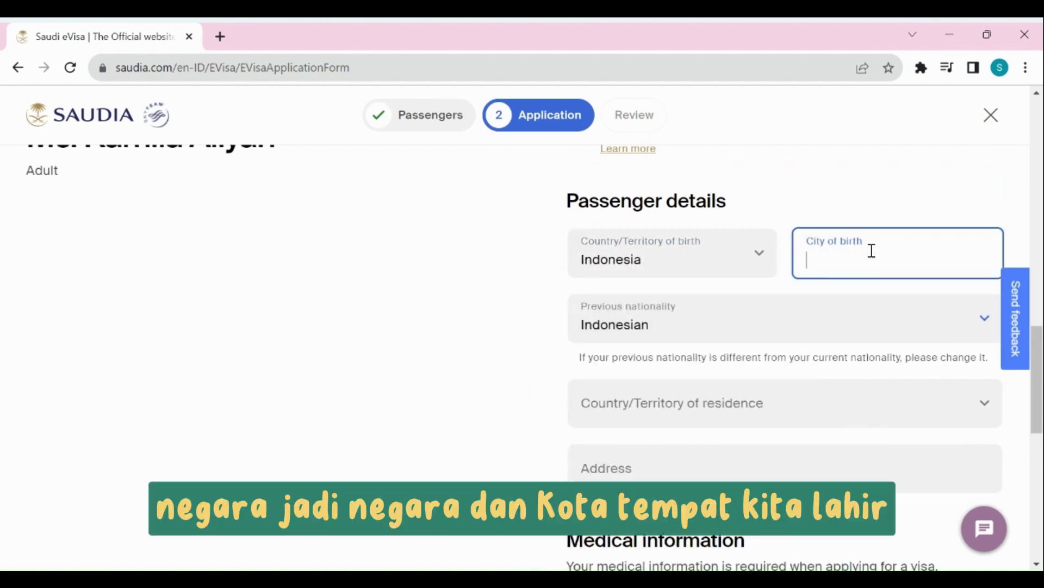
type("bandung")
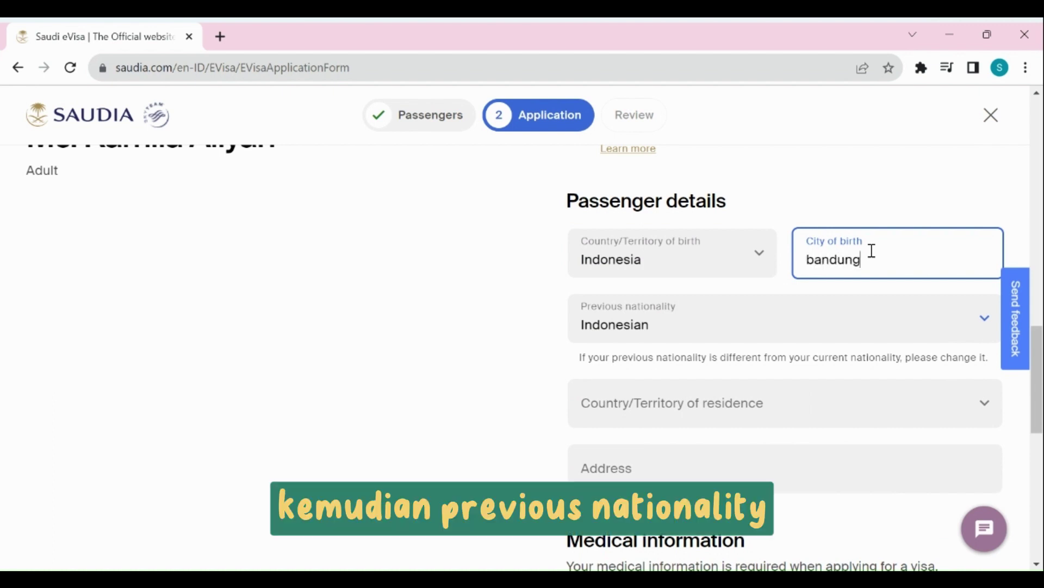
left_click(465, 303)
Set country of residence to Indonesia and fill in the passenger's address.
scroll(463, 304, "down", 2)
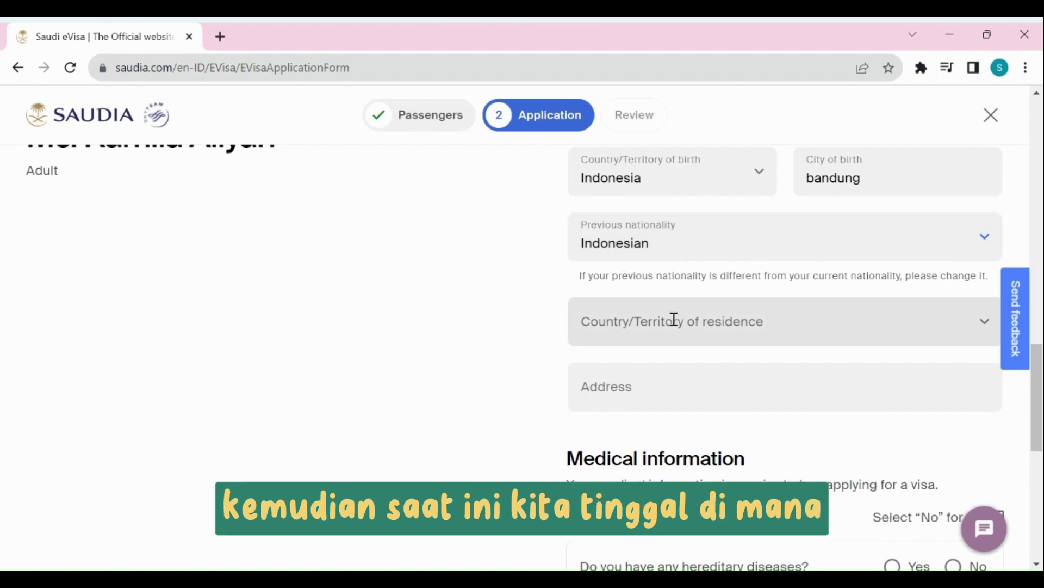
left_click(674, 319)
type("indoneis")
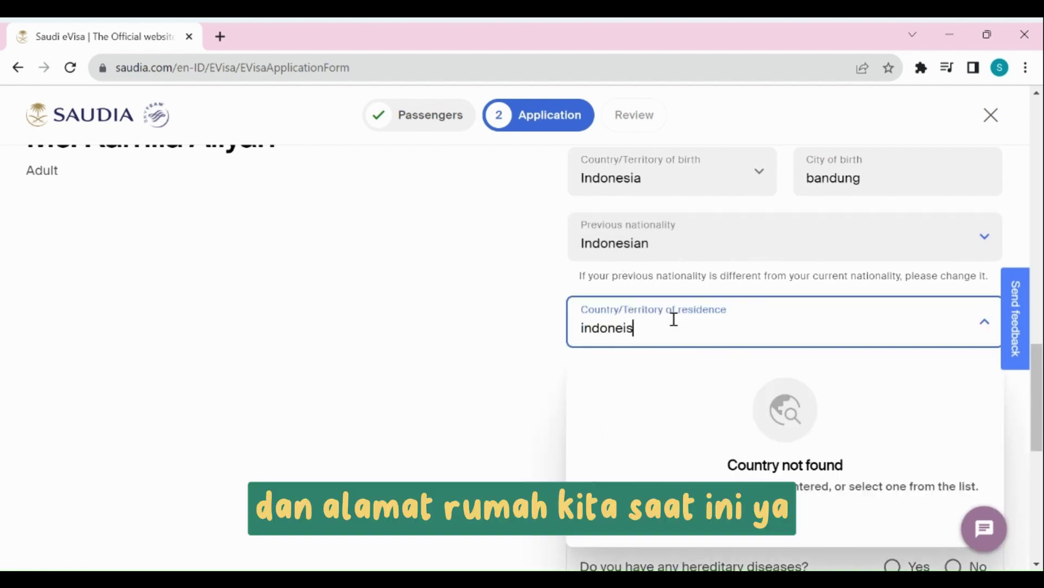
key("BackSpace")
key("BackSpace")
type("s")
left_click(693, 431)
left_click(618, 384)
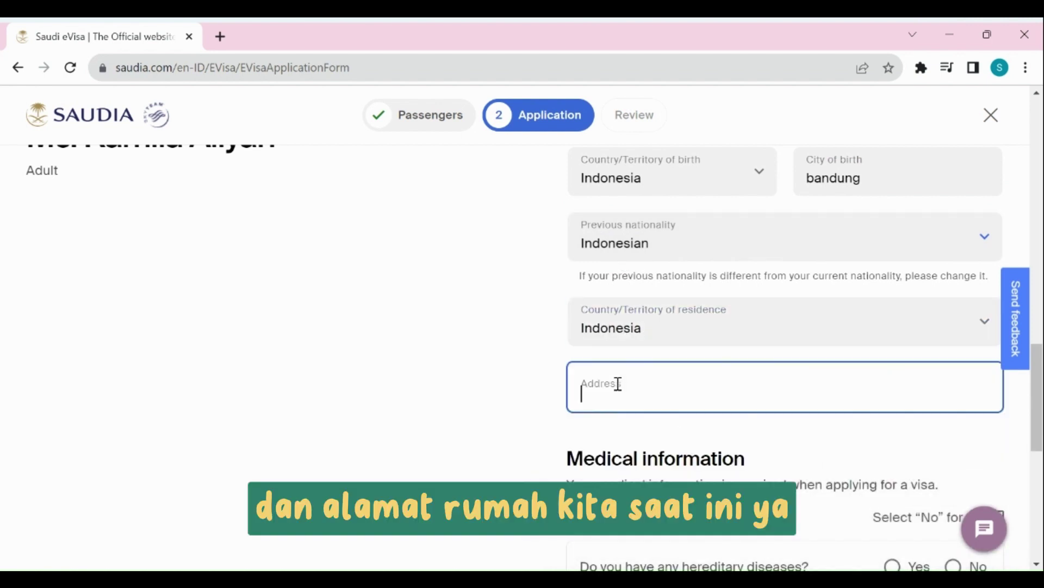
type("Bandung")
left_click(467, 396)
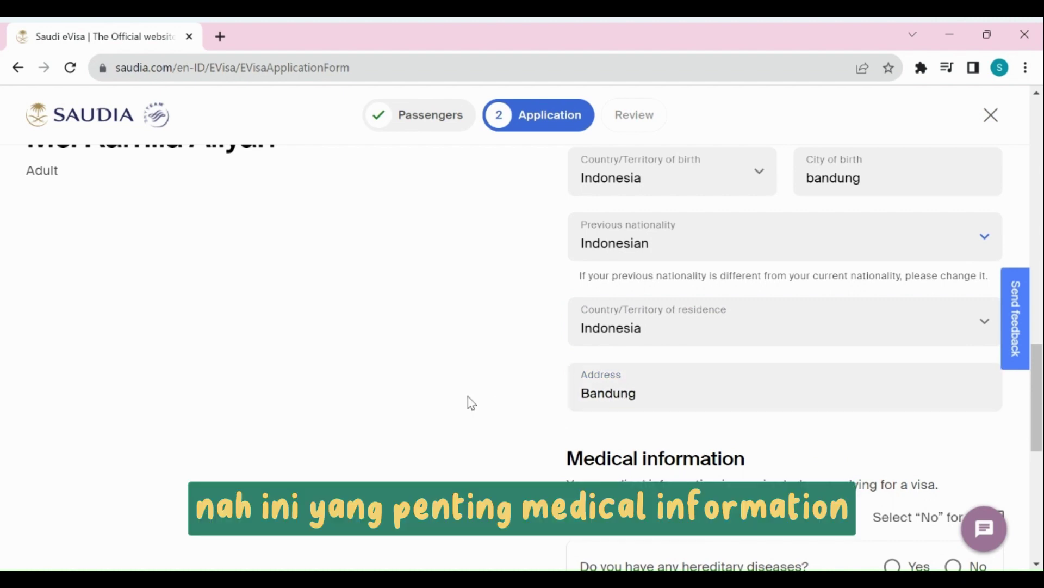
Answer No to all medical questions and submit the e-visa application.
scroll(468, 397, "down", 6)
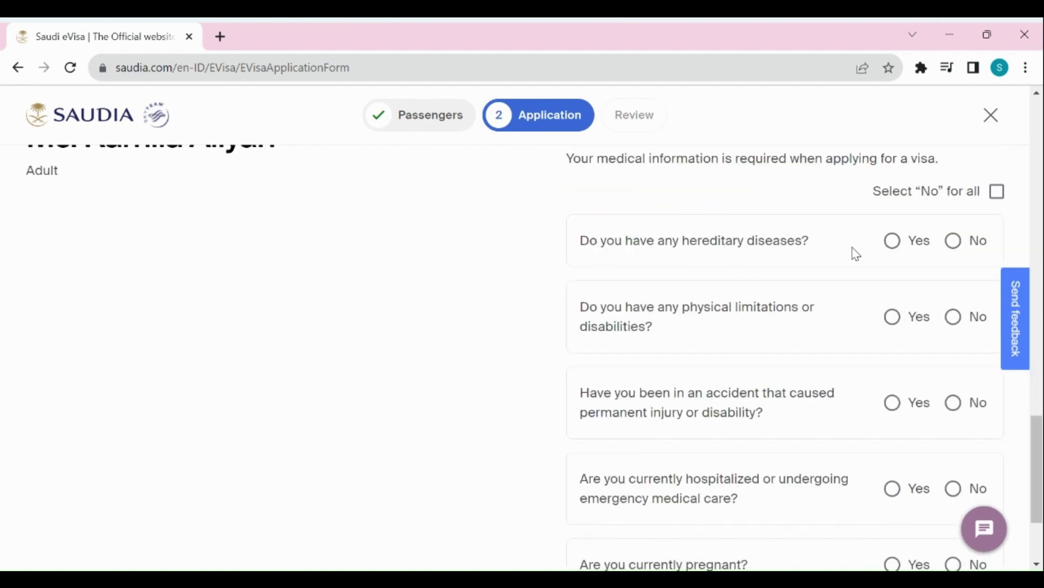
left_click(997, 191)
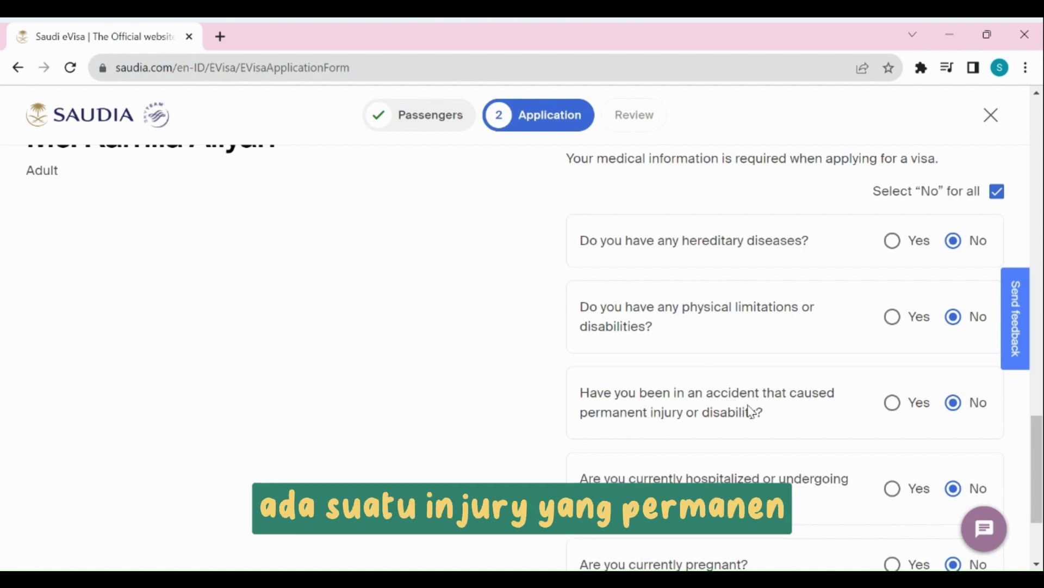
scroll(974, 409, "down", 1)
scroll(973, 409, "down", 1)
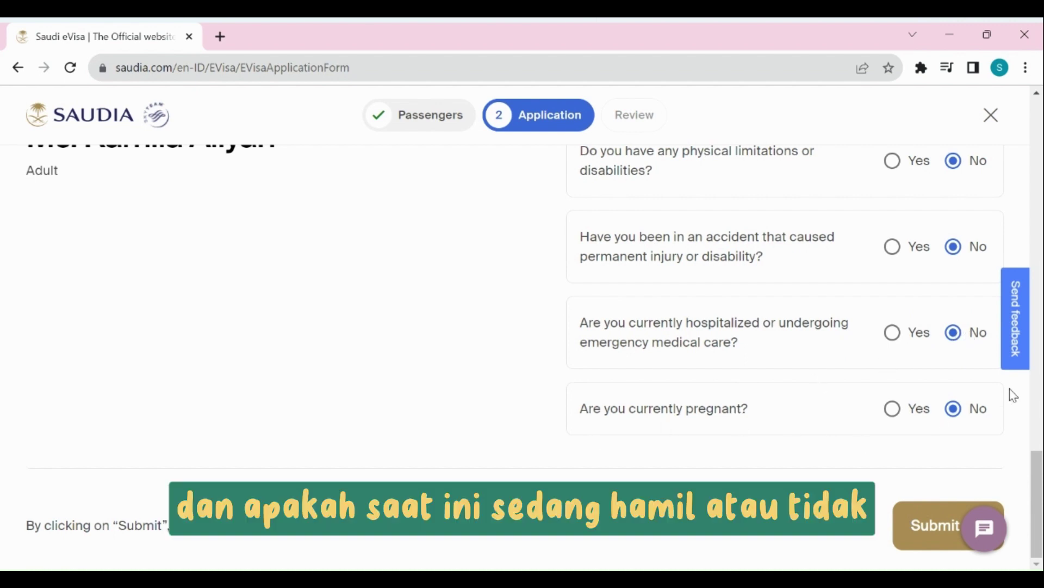
left_click(925, 538)
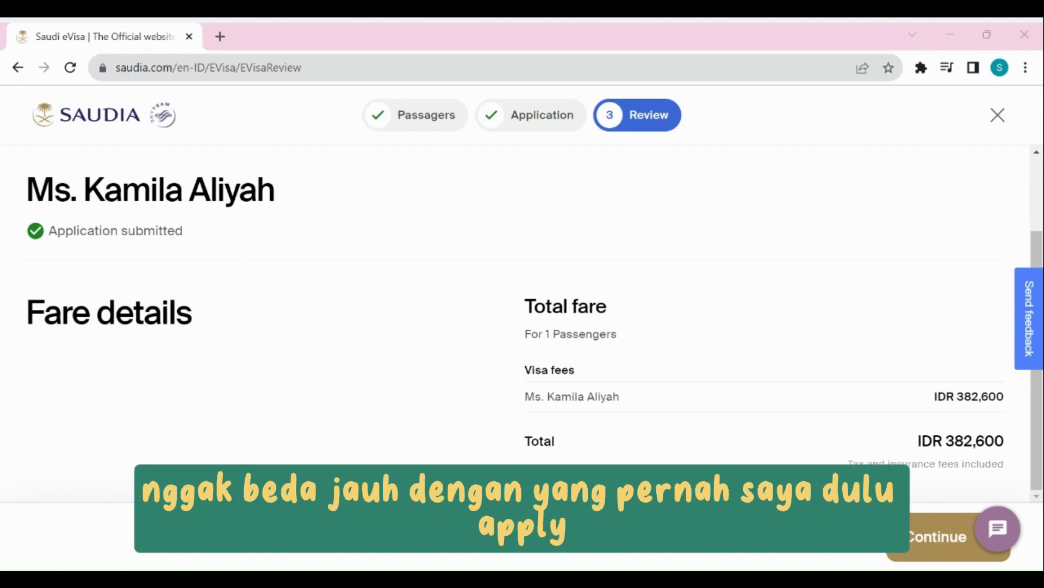
Add the IDR 382,600 transit e-visa to the booking and open the seat map.
left_click(923, 540)
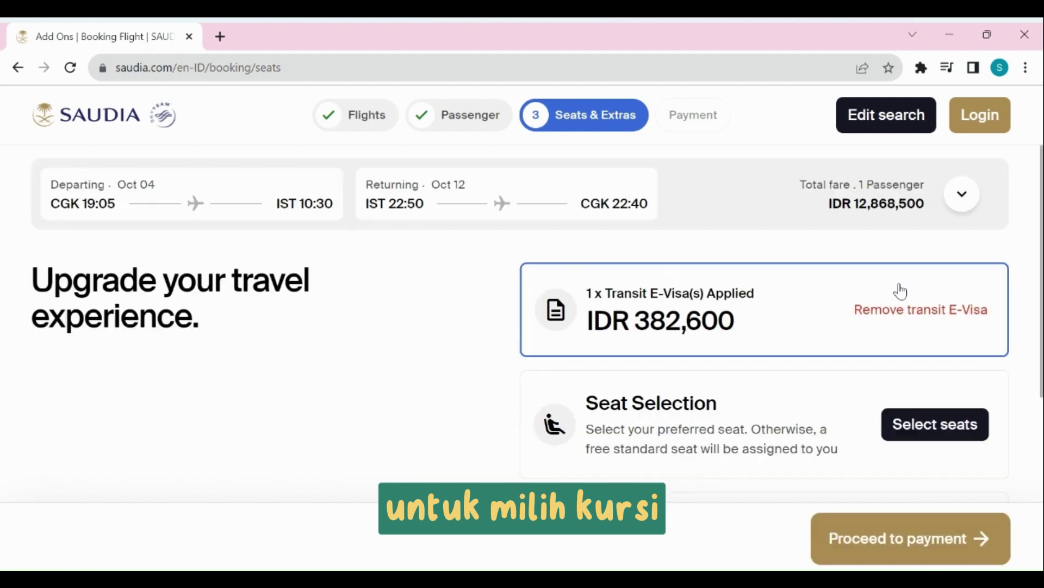
scroll(879, 296, "down", 3)
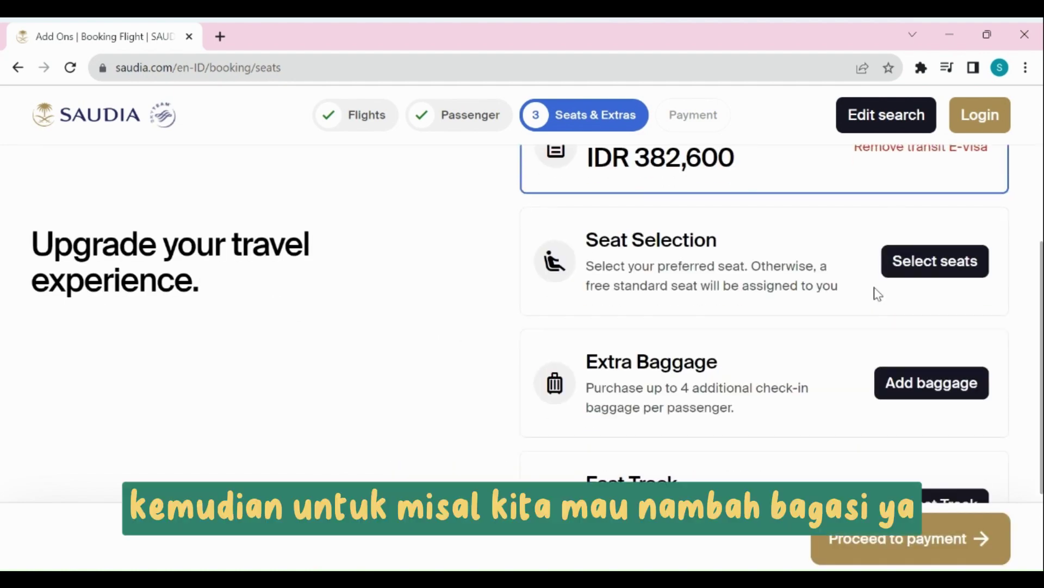
left_click(929, 264)
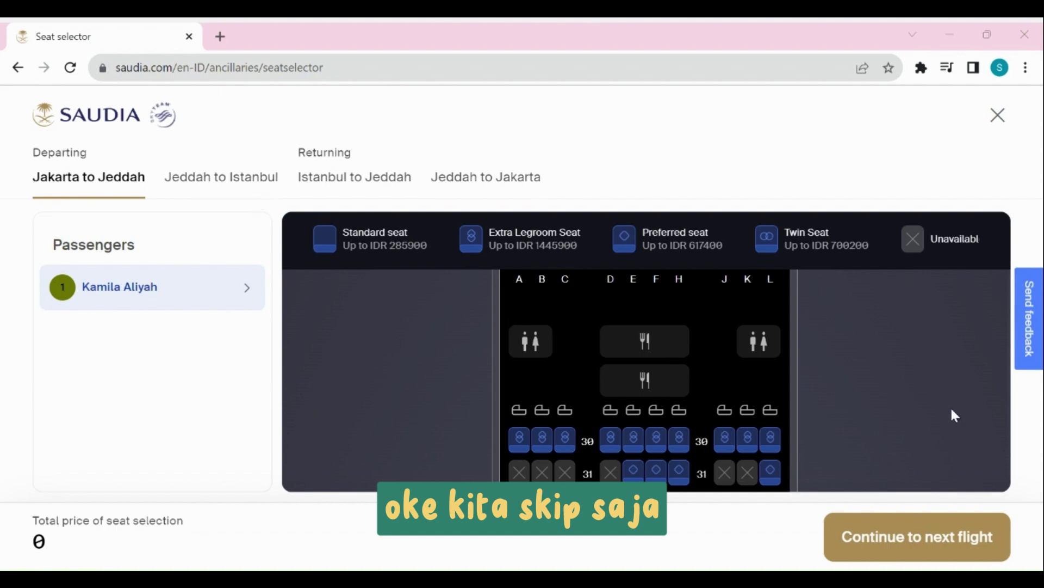
Skip seat choice on the first three legs to reach the Jeddah to Jakarta tab.
left_click(920, 549)
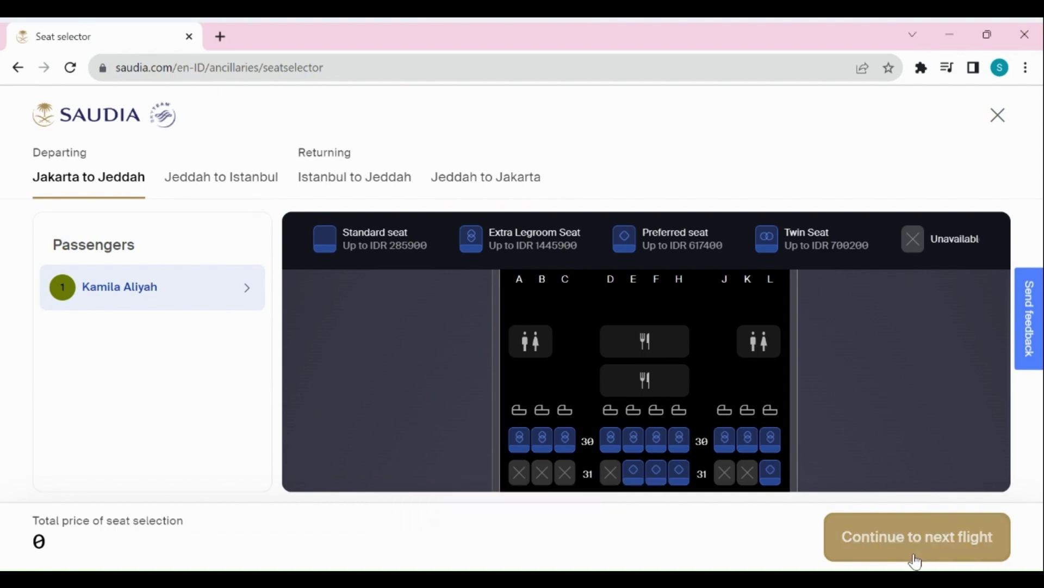
left_click(917, 560)
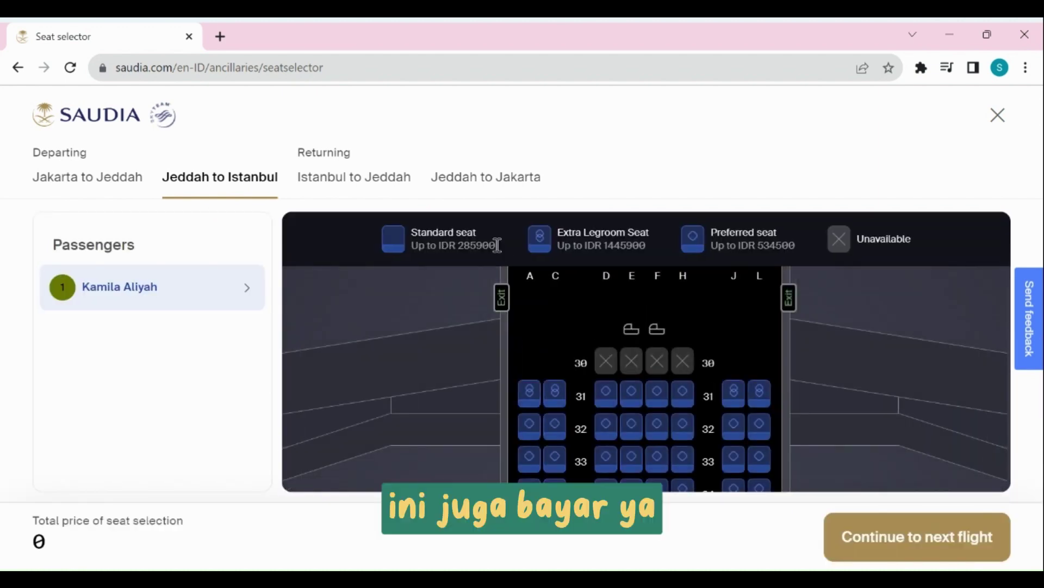
left_click(921, 537)
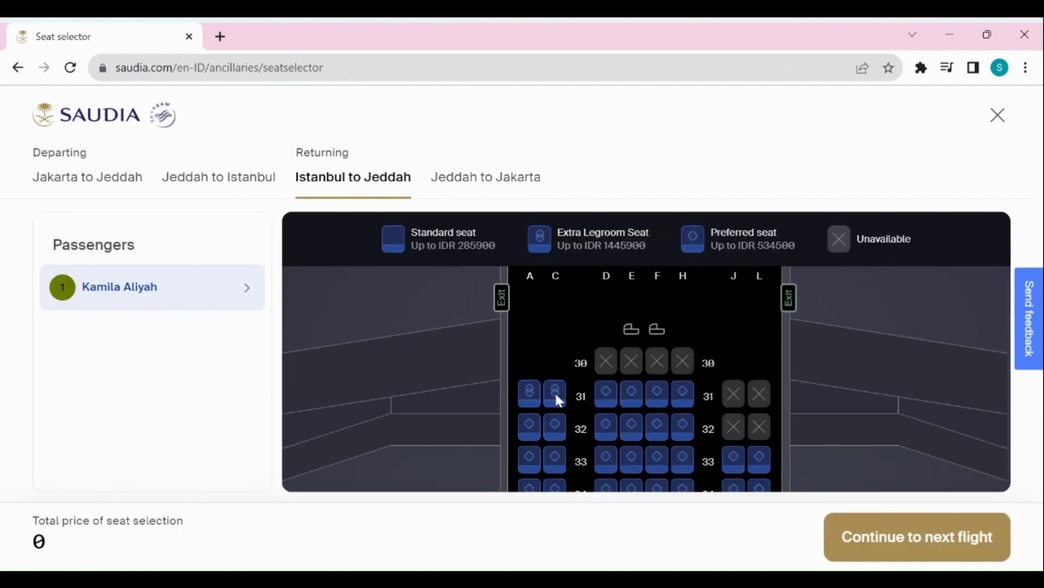
left_click(921, 551)
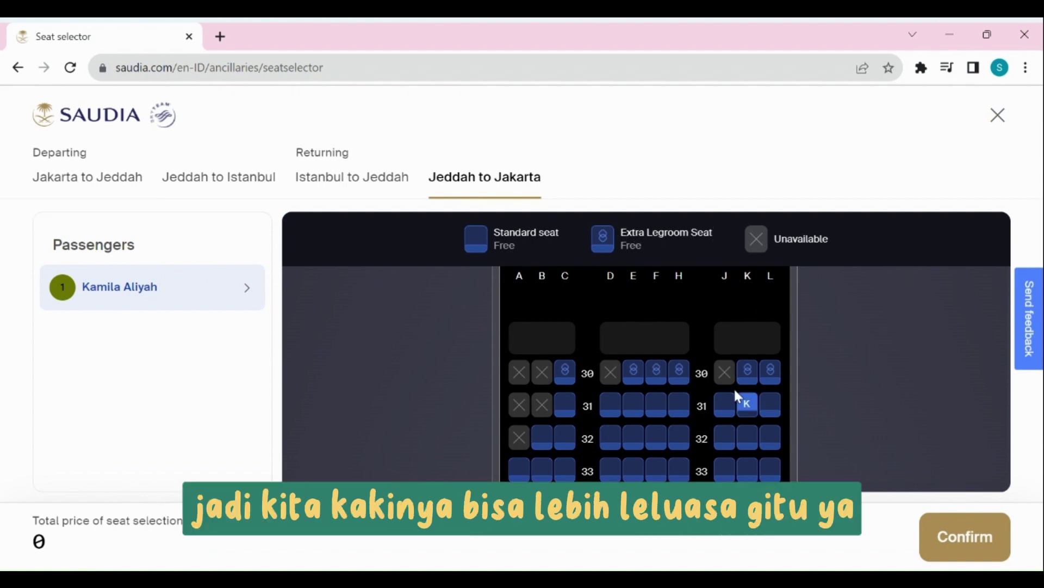
Choose extra-legroom seat 30C at no cost on the Jeddah to Jakarta flight.
scroll(706, 351, "down", 5)
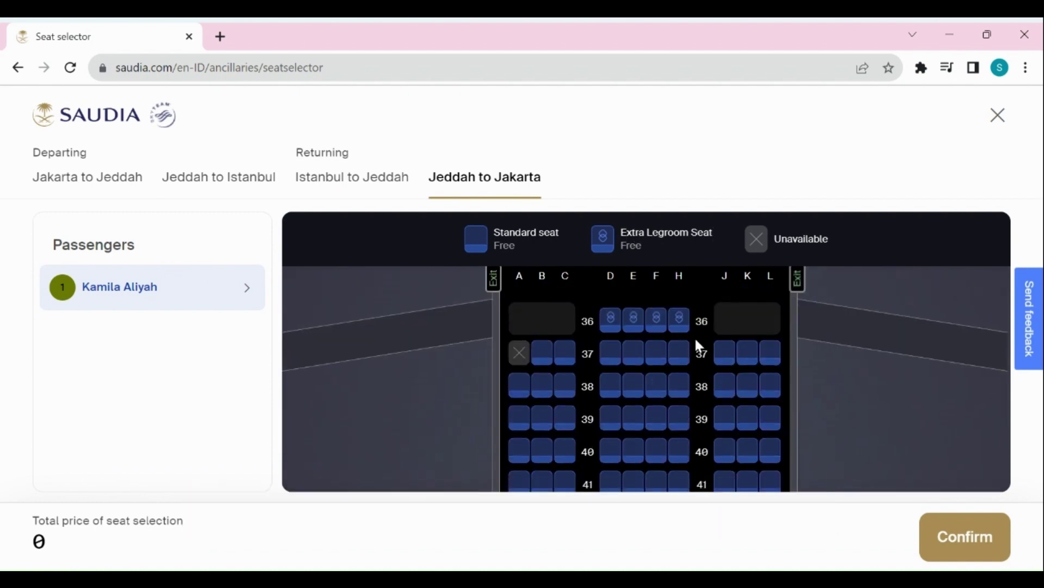
scroll(695, 339, "down", 5)
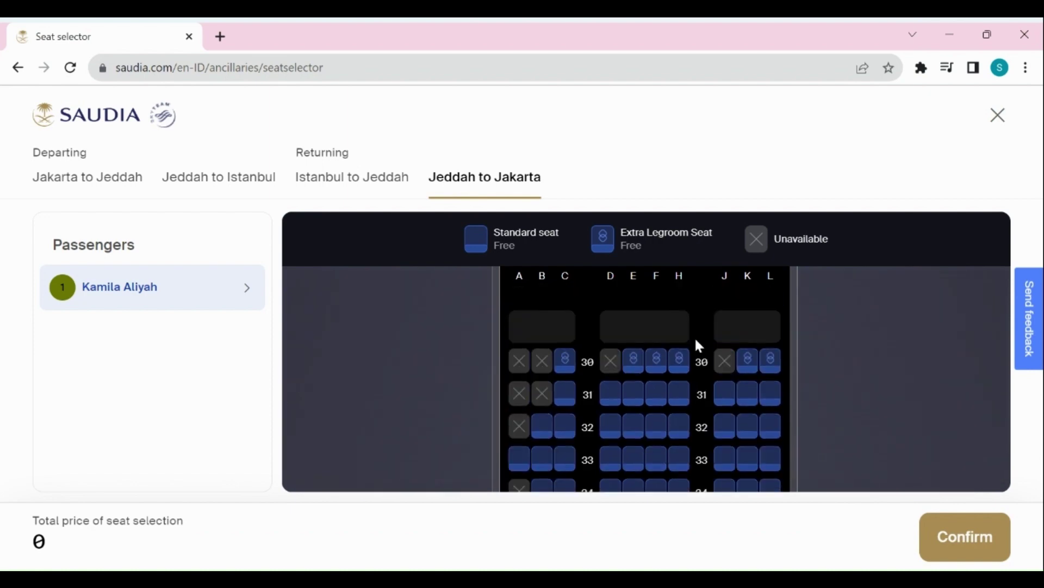
scroll(694, 336, "down", 3)
scroll(694, 336, "up", 15)
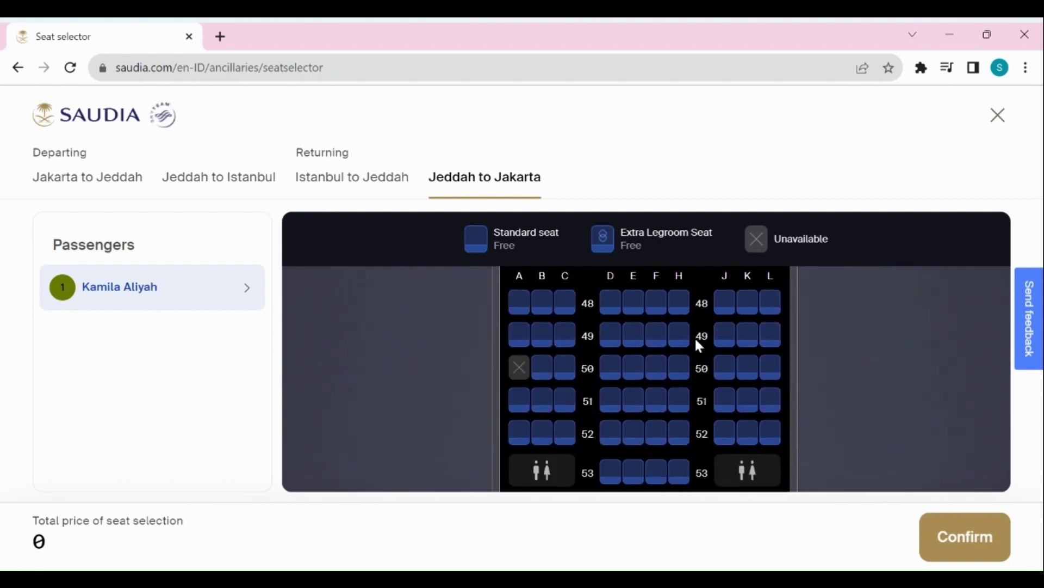
scroll(694, 336, "up", 2)
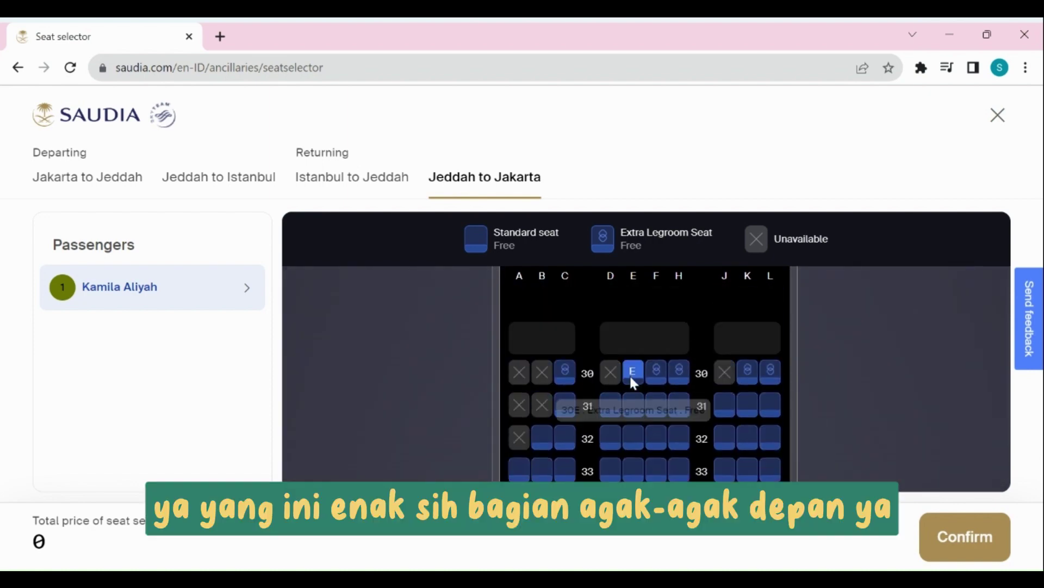
left_click(567, 375)
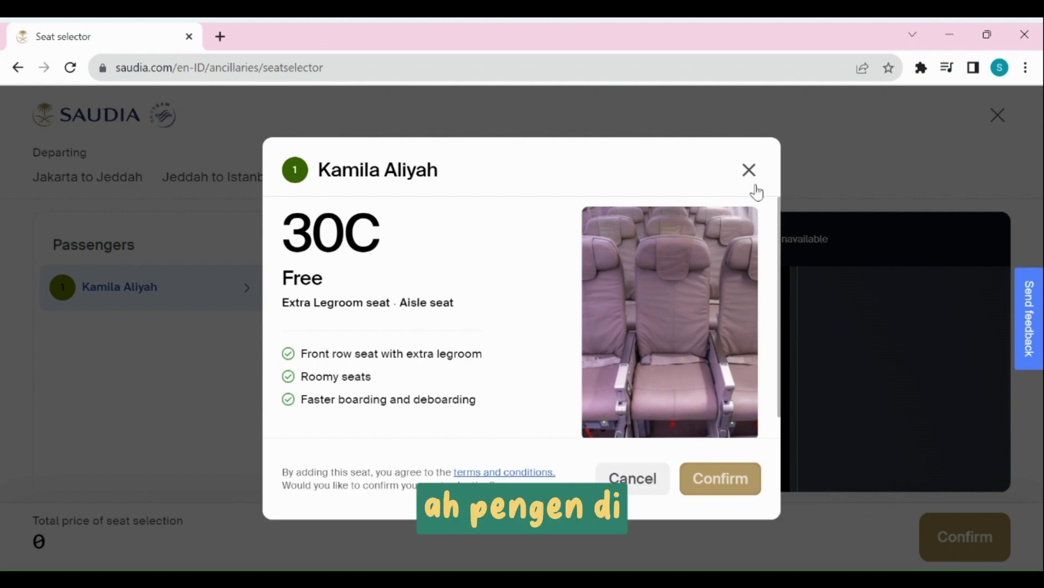
left_click(684, 468)
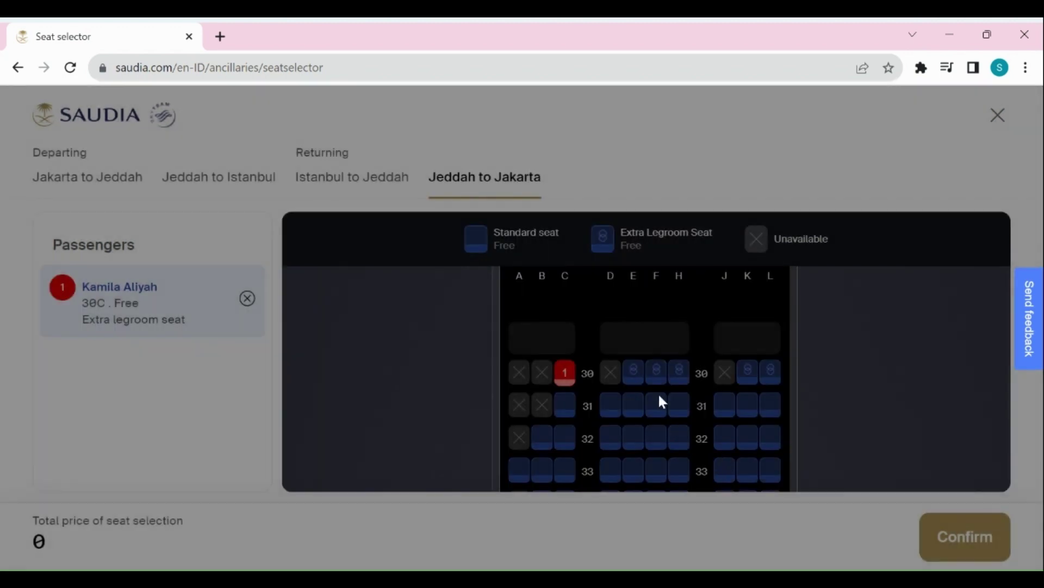
Review the seat map and confirm the seat selection.
scroll(653, 313, "down", 8)
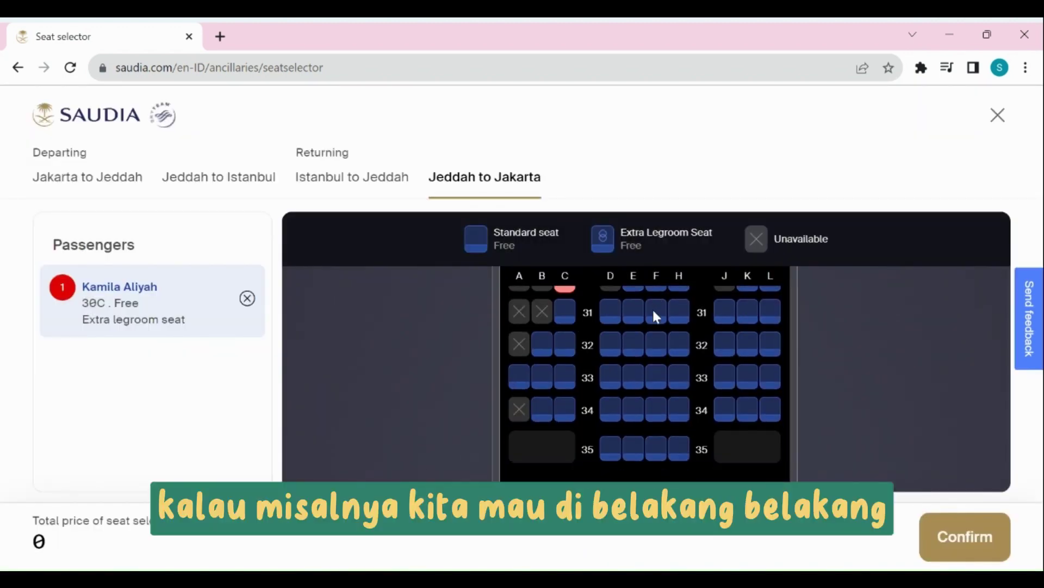
scroll(656, 315, "down", 15)
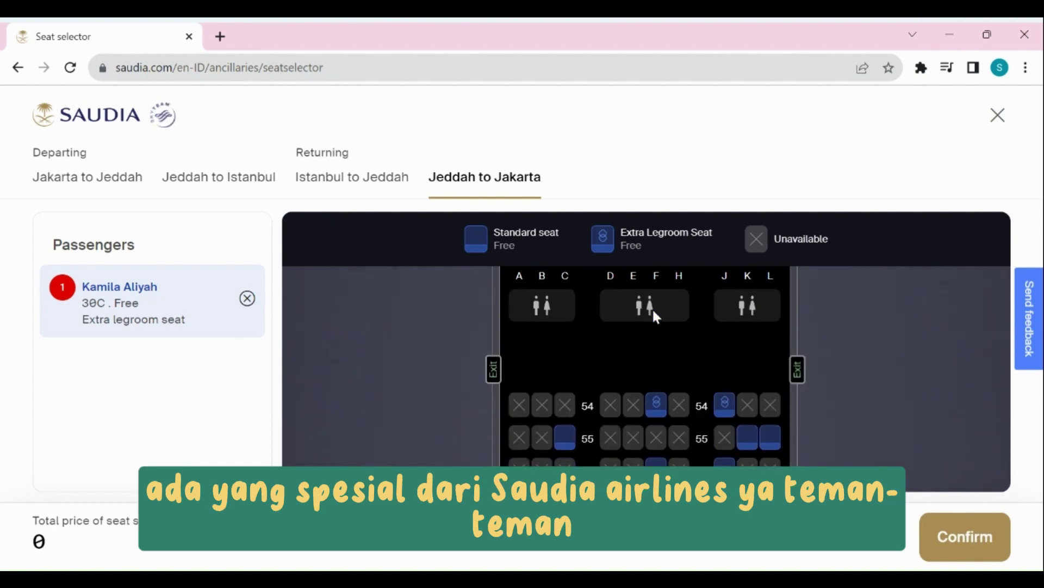
scroll(653, 310, "down", 10)
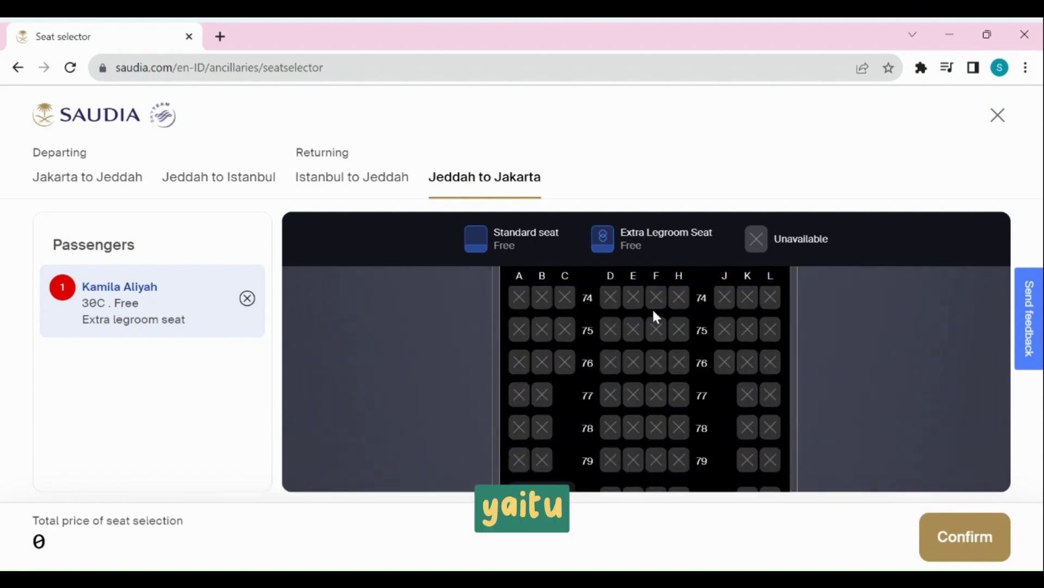
scroll(664, 375, "up", 2)
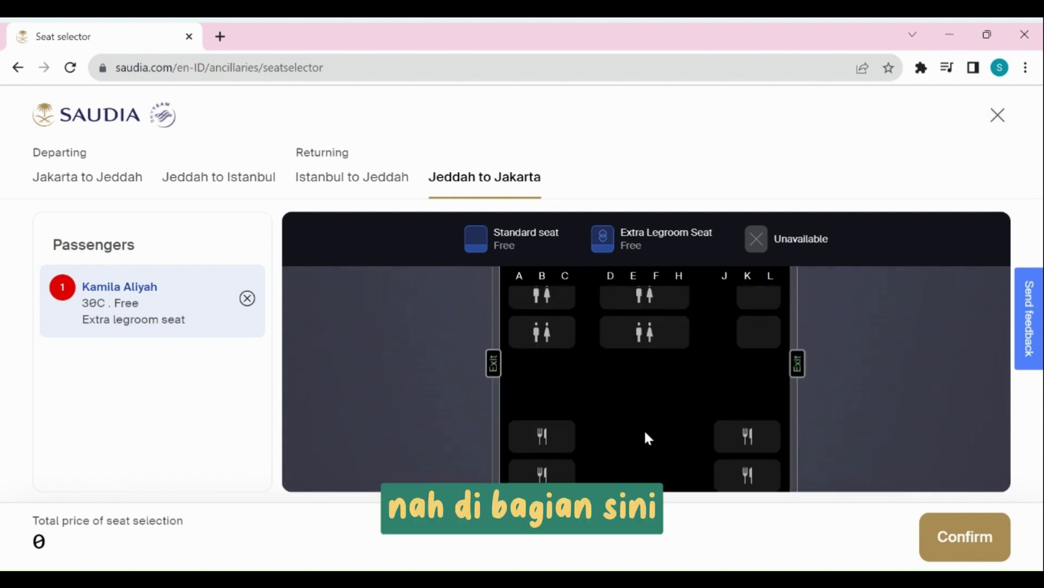
scroll(651, 440, "up", 5)
scroll(652, 439, "down", 5)
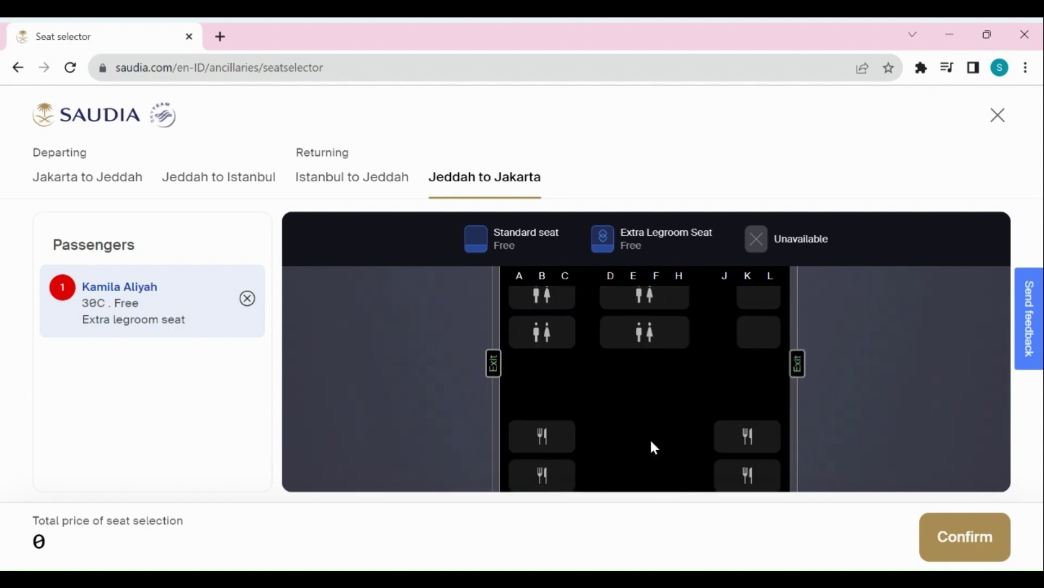
scroll(661, 422, "up", 2)
scroll(671, 402, "down", 3)
scroll(671, 401, "up", 1)
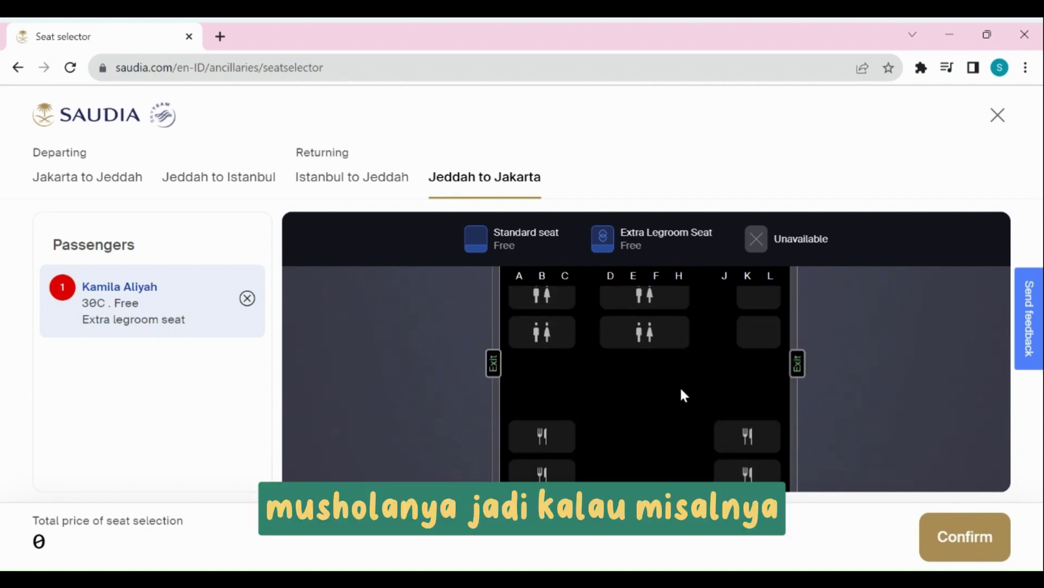
scroll(681, 381, "up", 3)
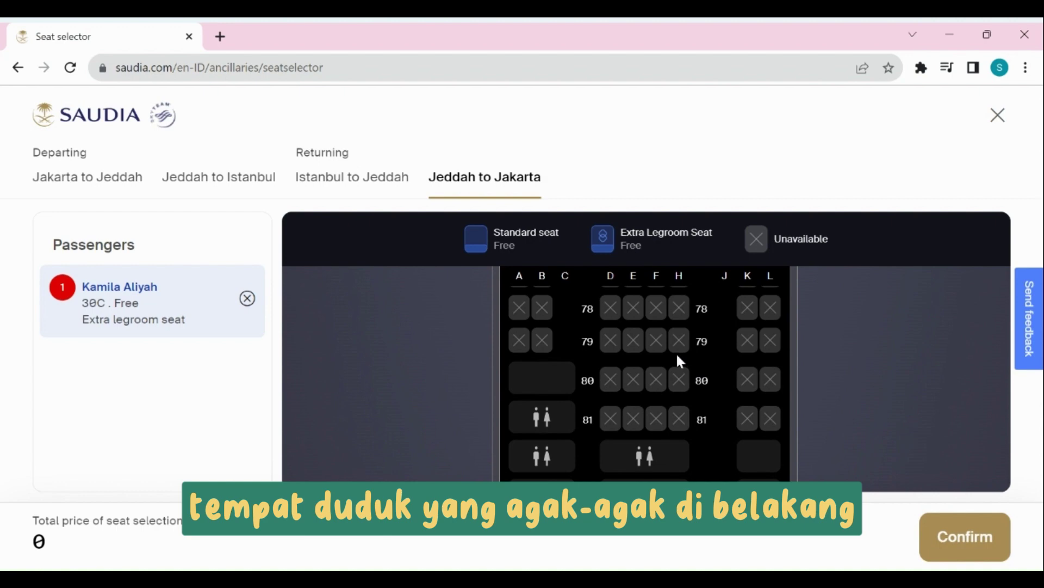
scroll(668, 370, "down", 3)
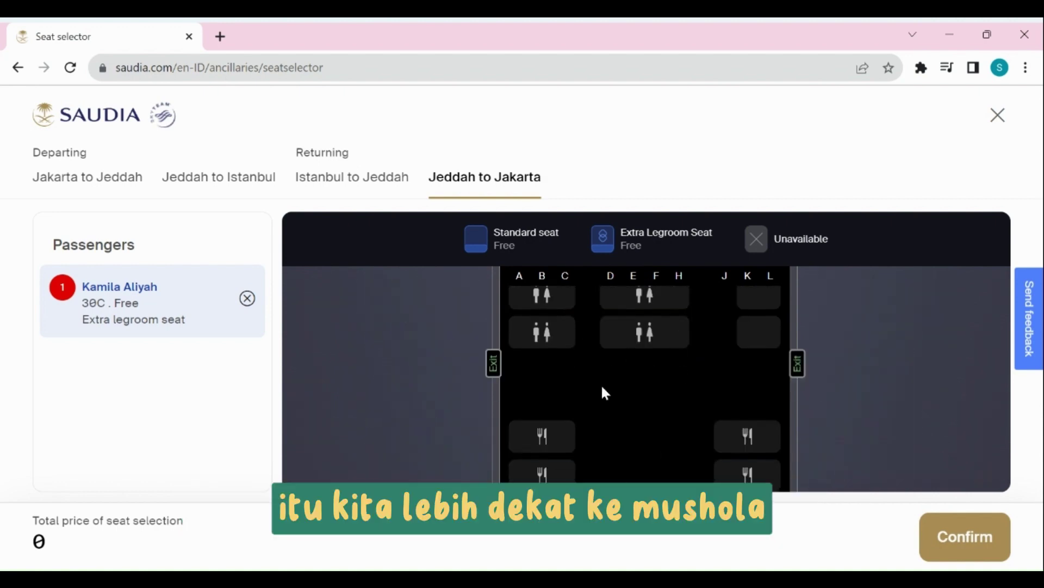
scroll(669, 440, "up", 5)
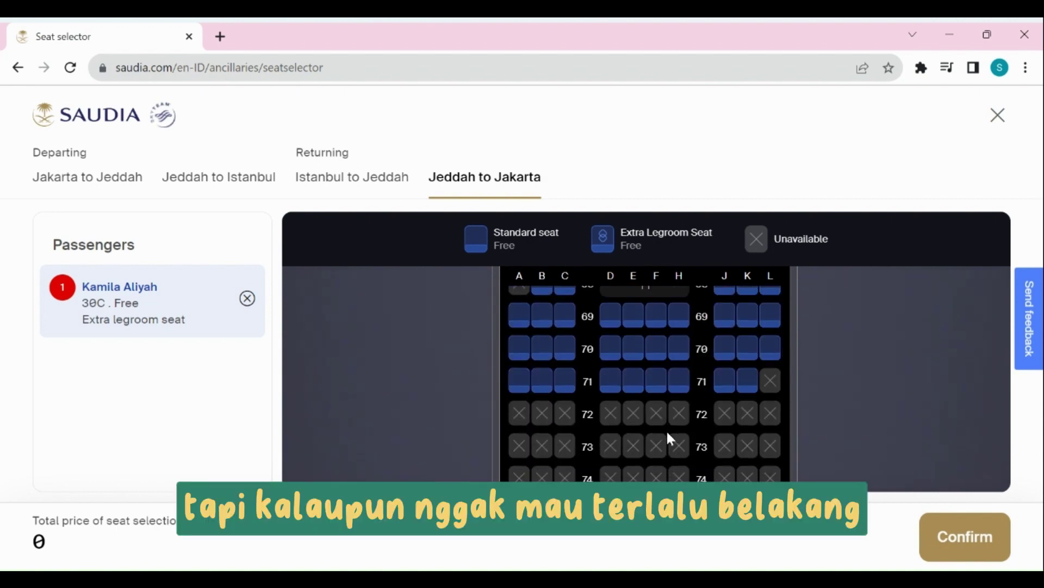
scroll(668, 434, "up", 8)
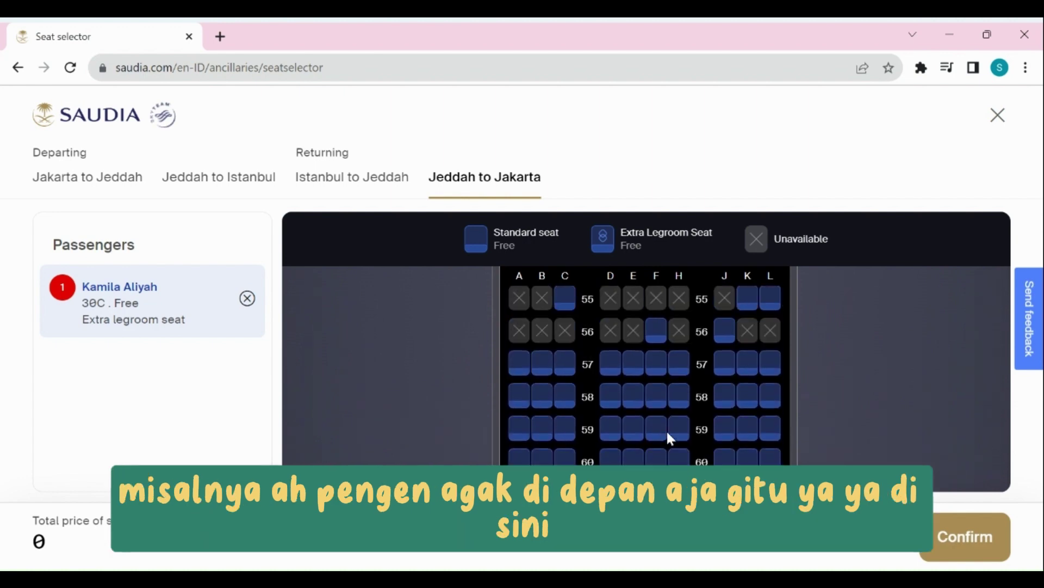
scroll(661, 419, "up", 3)
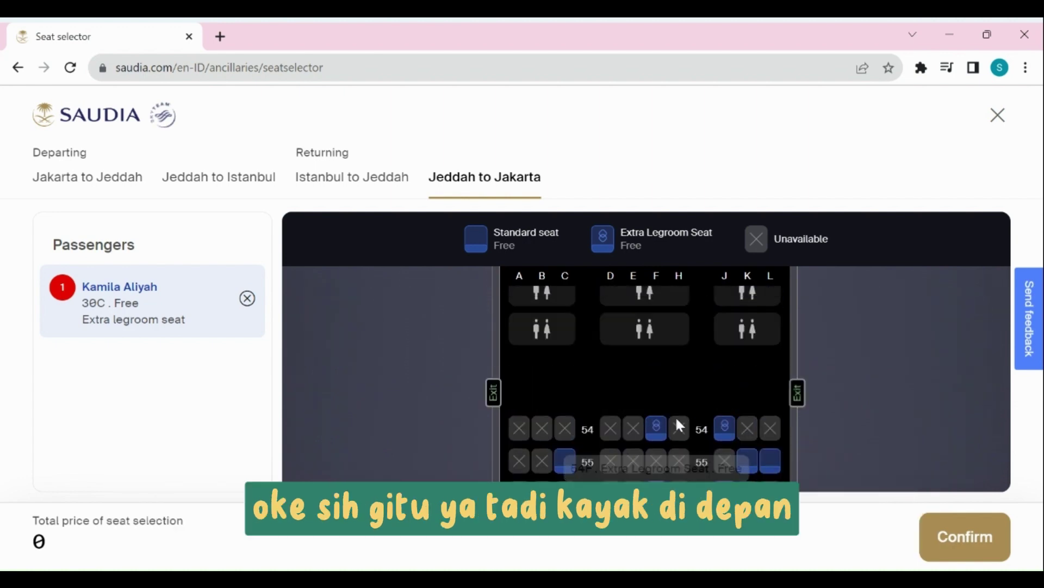
scroll(675, 419, "up", 8)
scroll(631, 383, "down", 2)
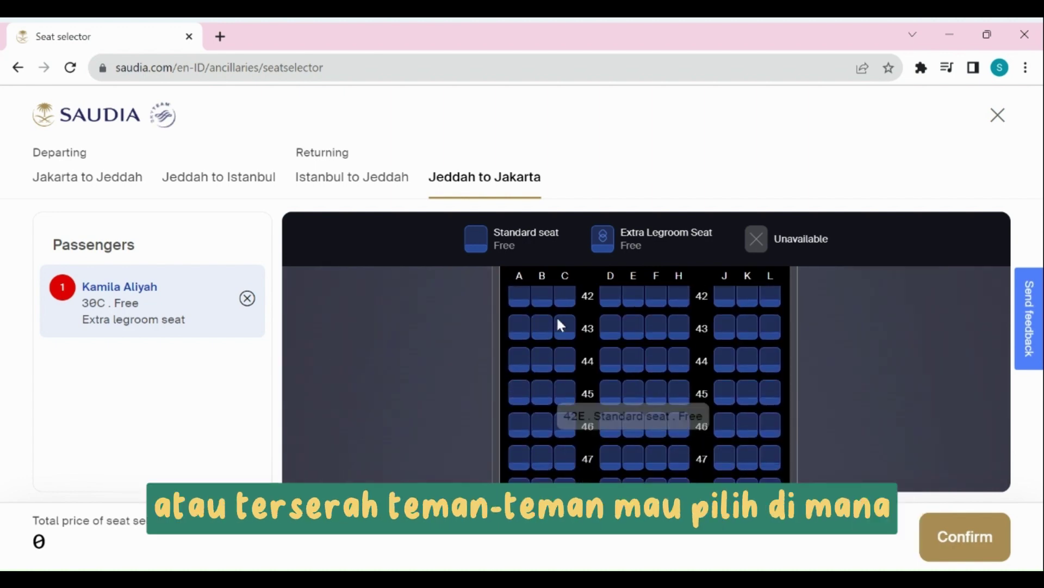
scroll(549, 389, "up", 3)
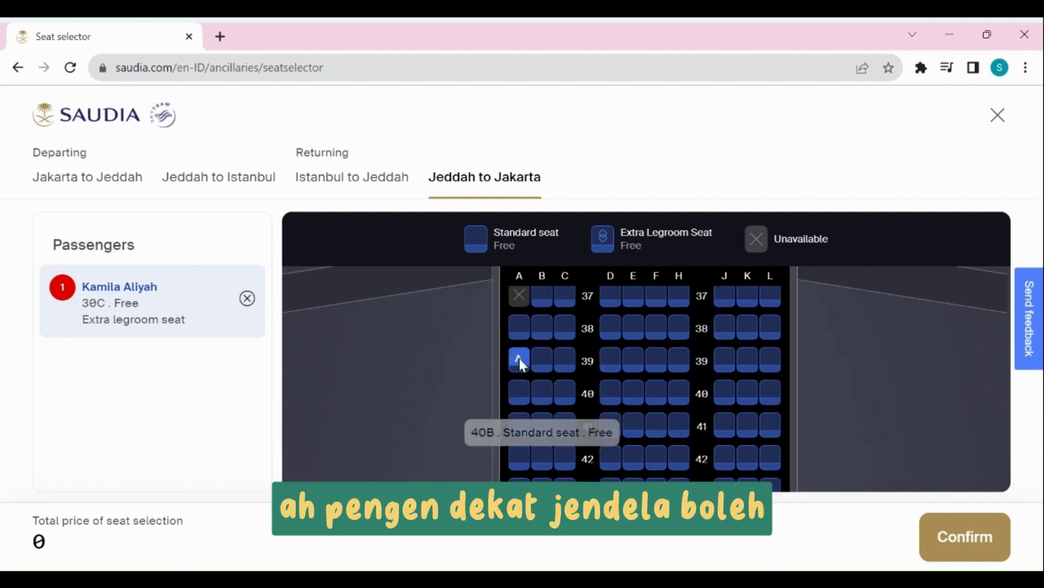
scroll(680, 300, "up", 3)
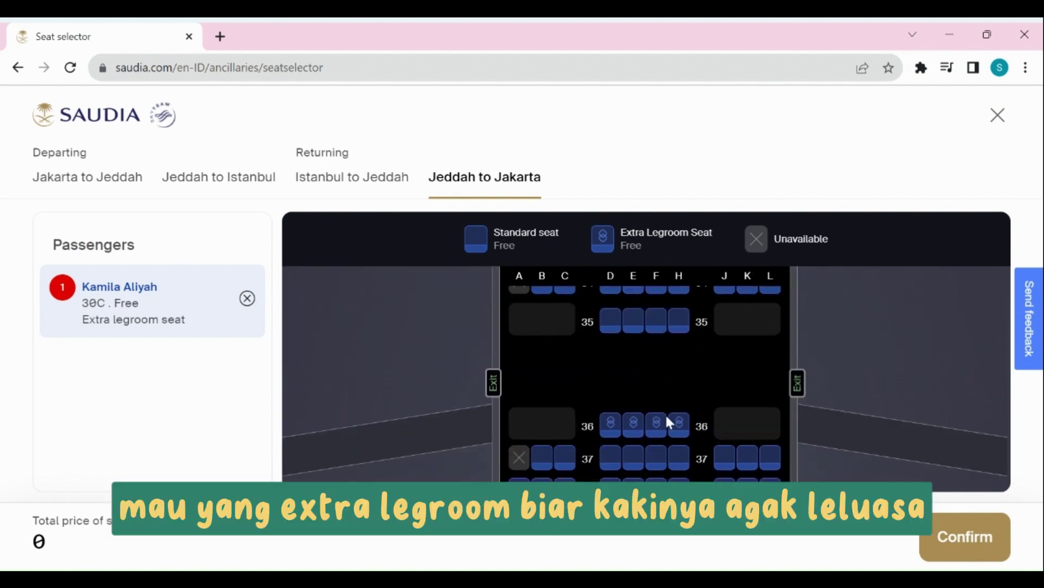
scroll(658, 397, "up", 3)
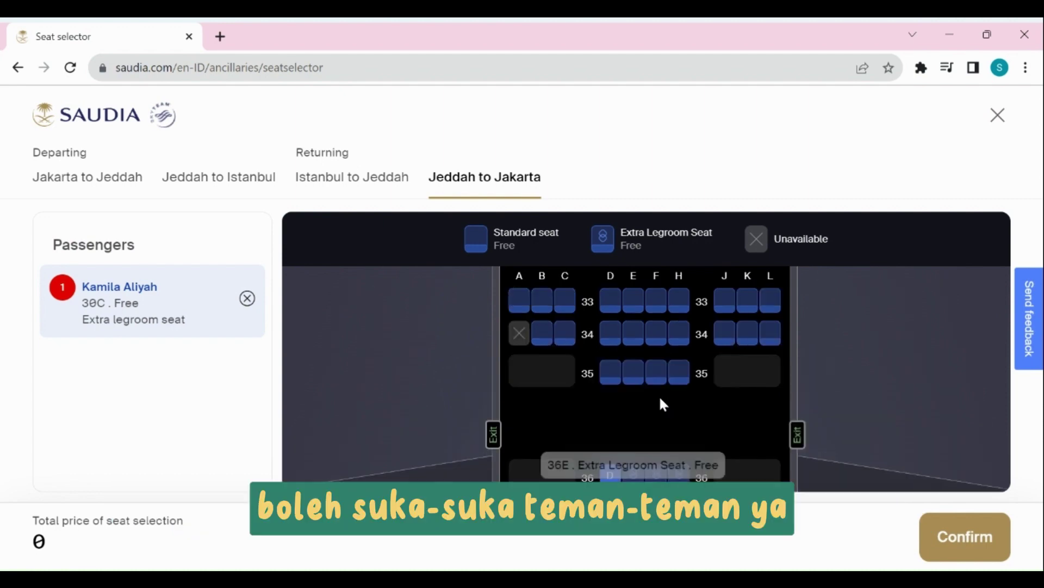
scroll(661, 403, "down", 12)
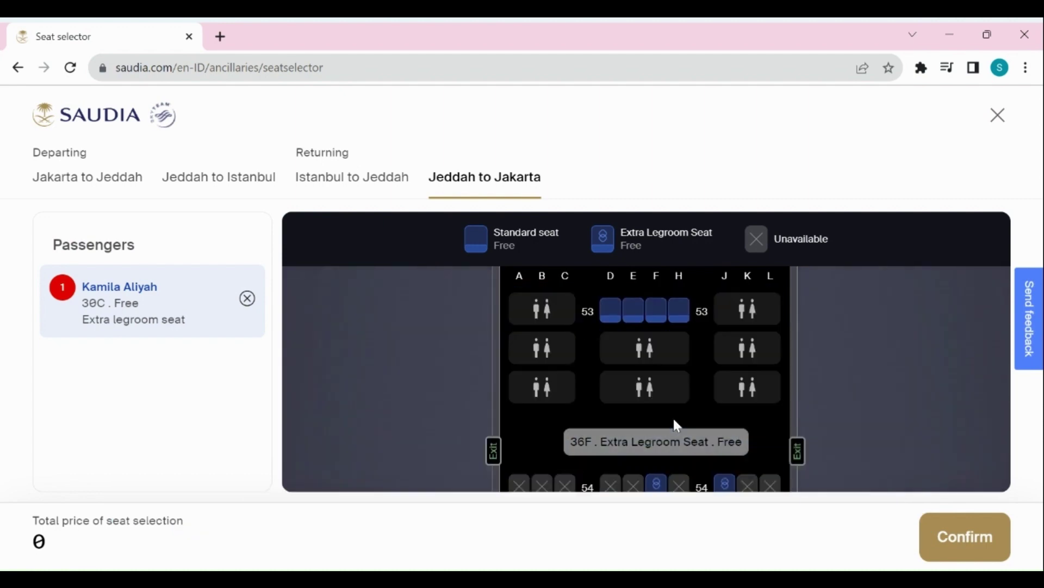
scroll(685, 391, "up", 2)
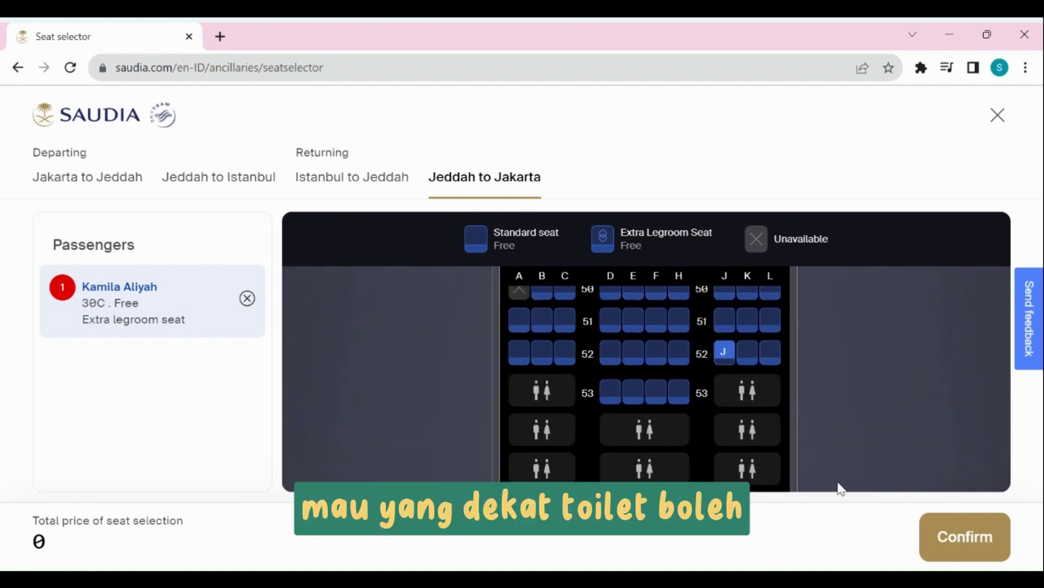
left_click(958, 542)
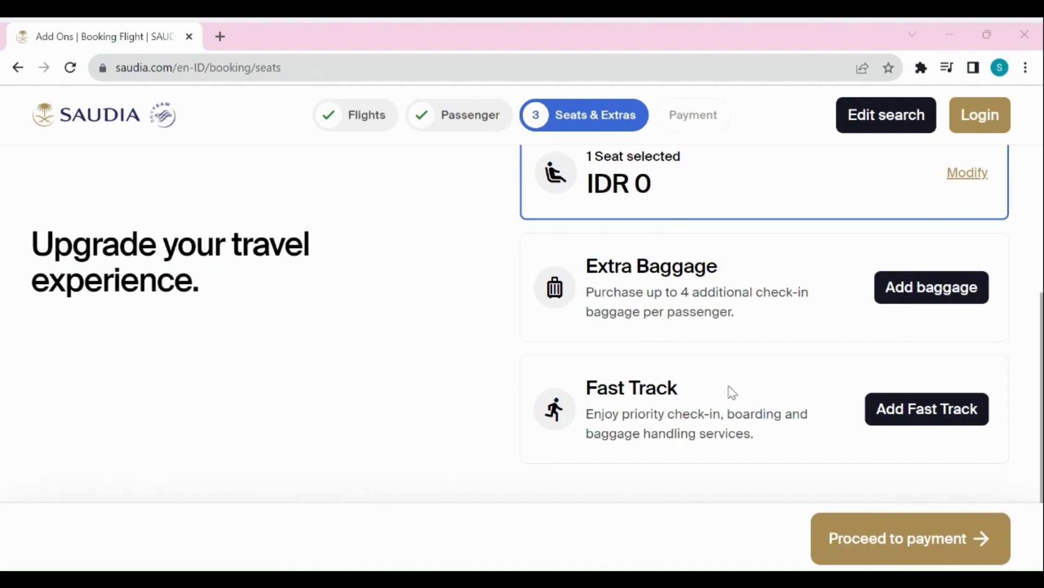
Check the baggage and Fast Track offers on every leg without adding anything.
left_click(906, 285)
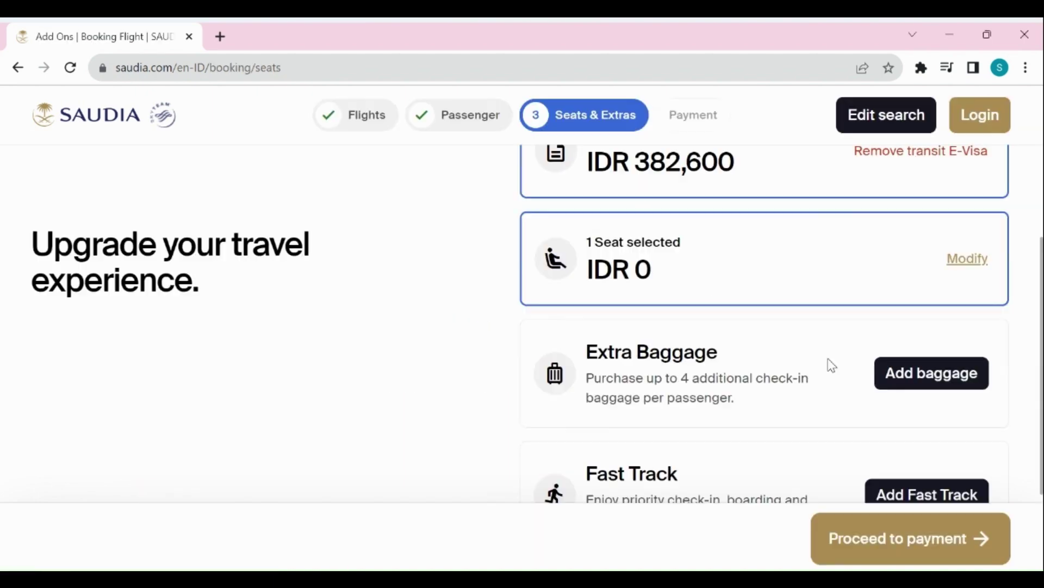
scroll(829, 365, "down", 2)
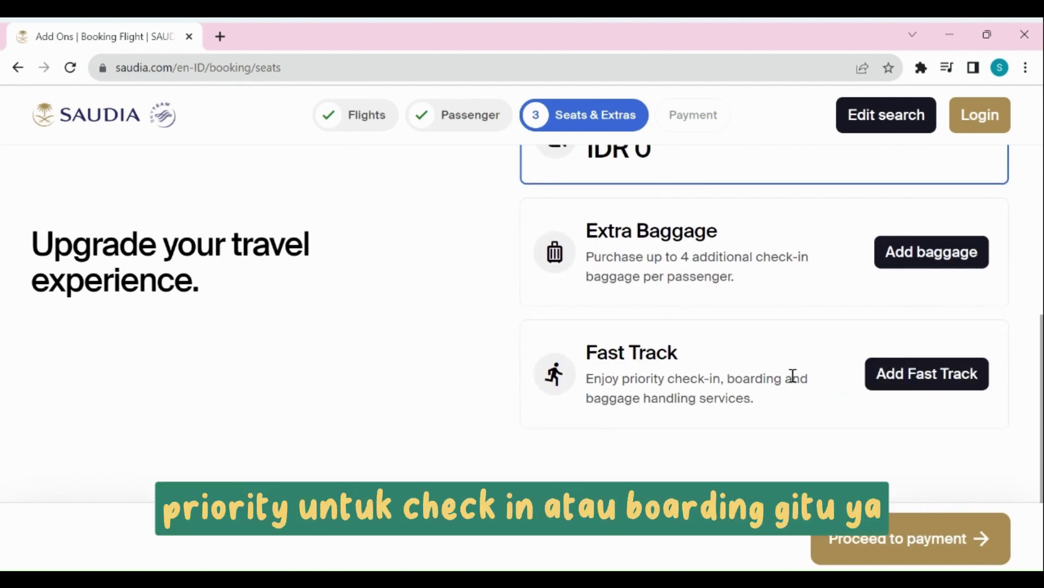
left_click(948, 373)
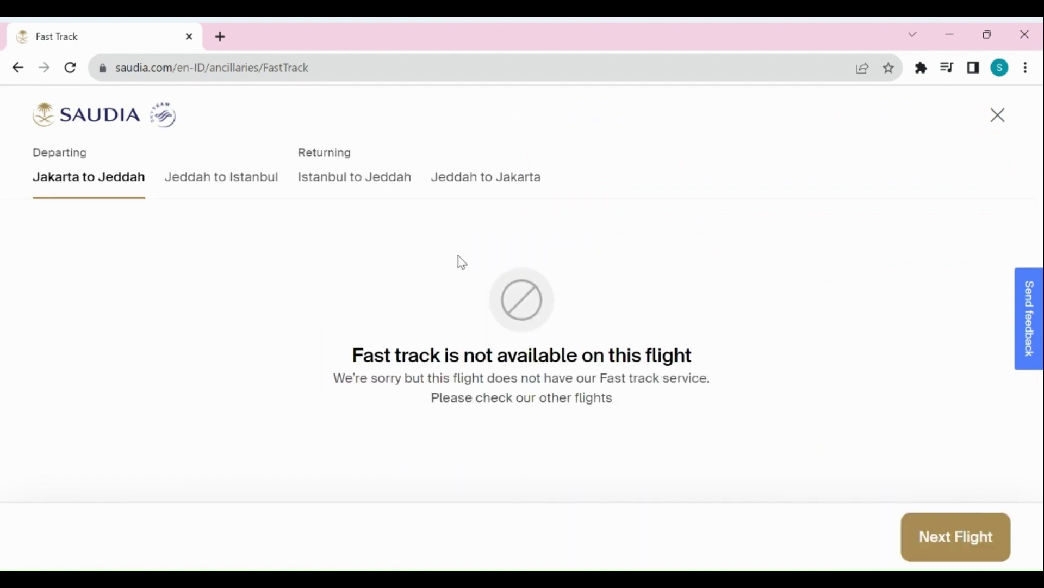
left_click(937, 538)
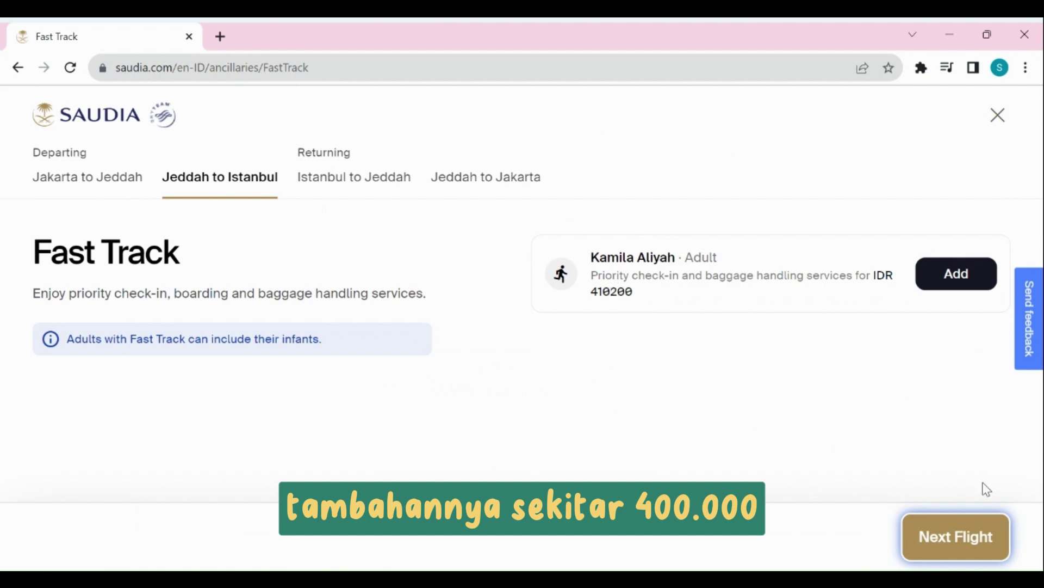
left_click(971, 535)
left_click(996, 556)
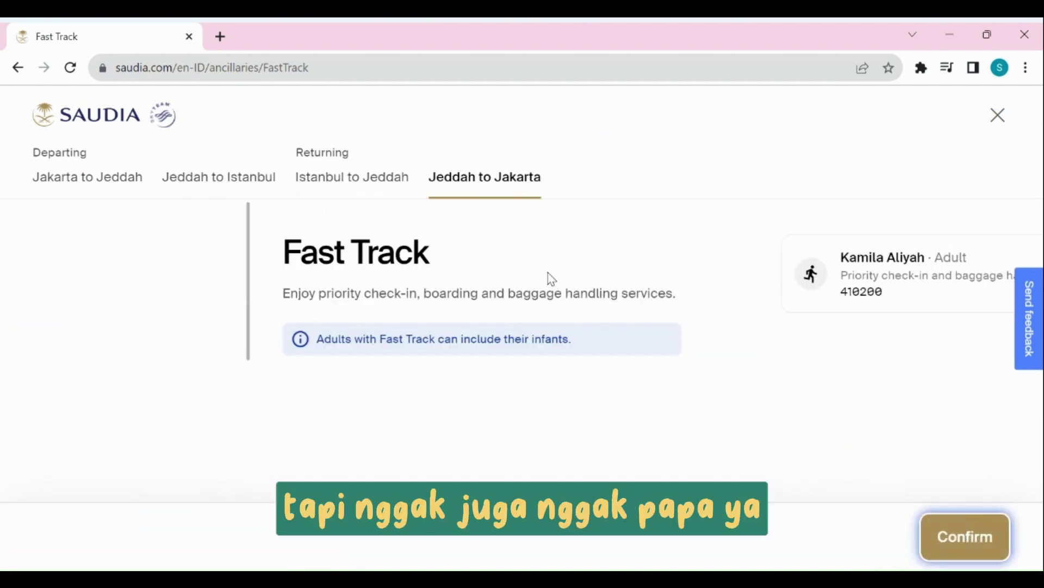
left_click(968, 540)
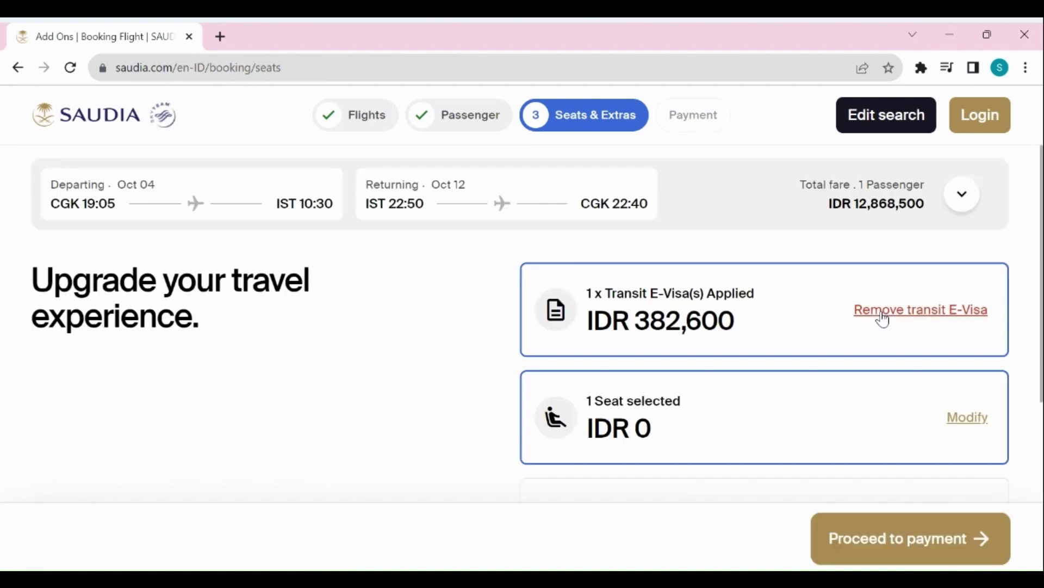
scroll(883, 320, "down", 5)
Proceed to payment and review the flights, passengers and seats summary down to the card form.
left_click(911, 538)
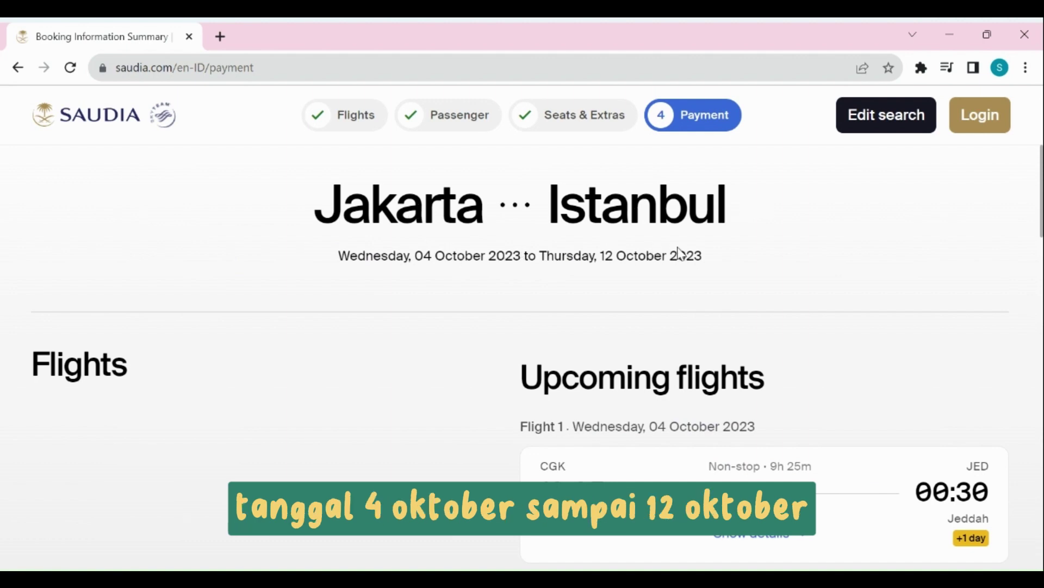
scroll(680, 253, "down", 5)
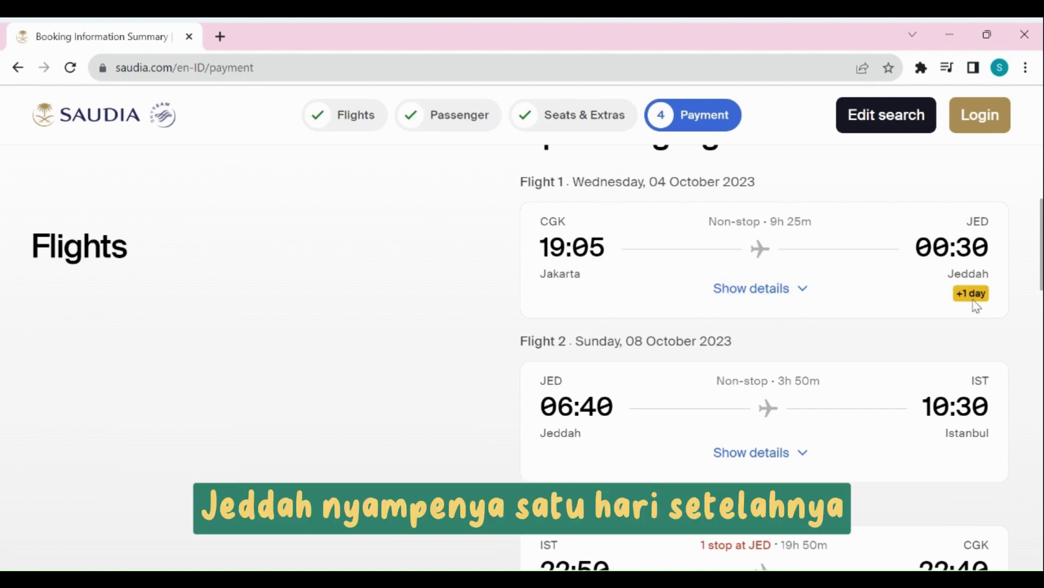
left_click_drag(660, 184, 667, 185)
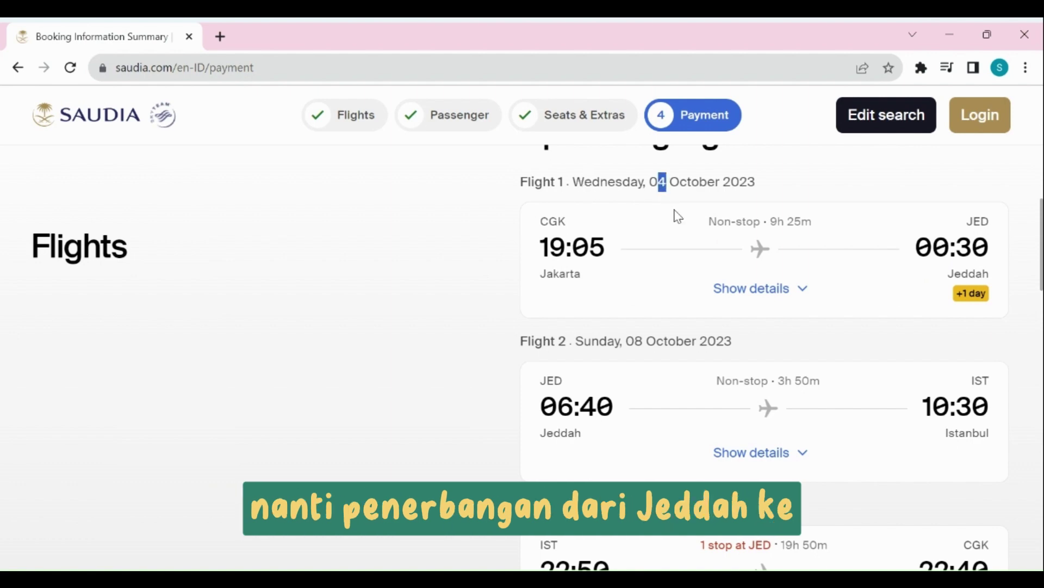
left_click_drag(637, 340, 646, 341)
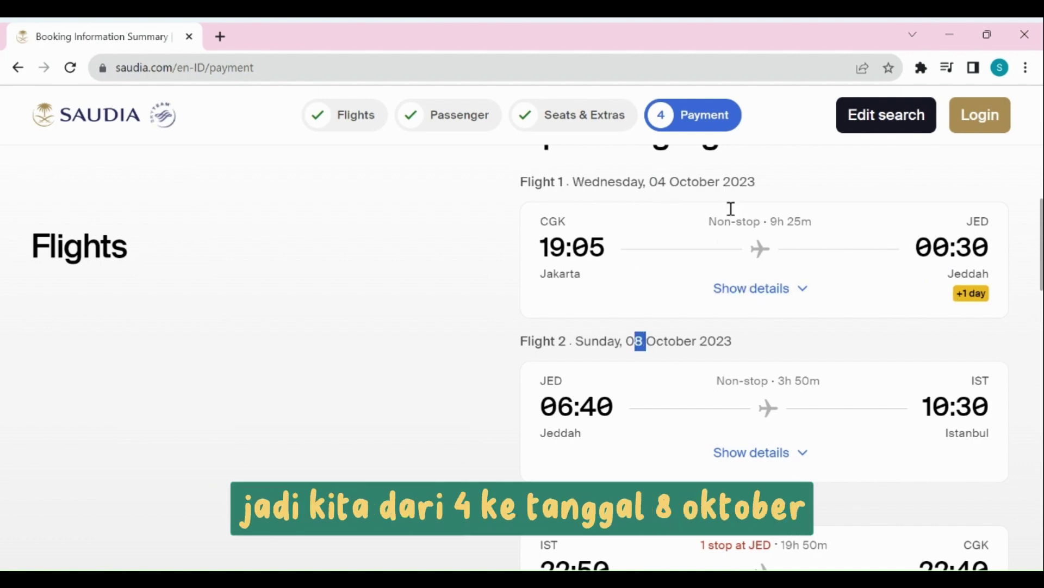
scroll(660, 342, "down", 3)
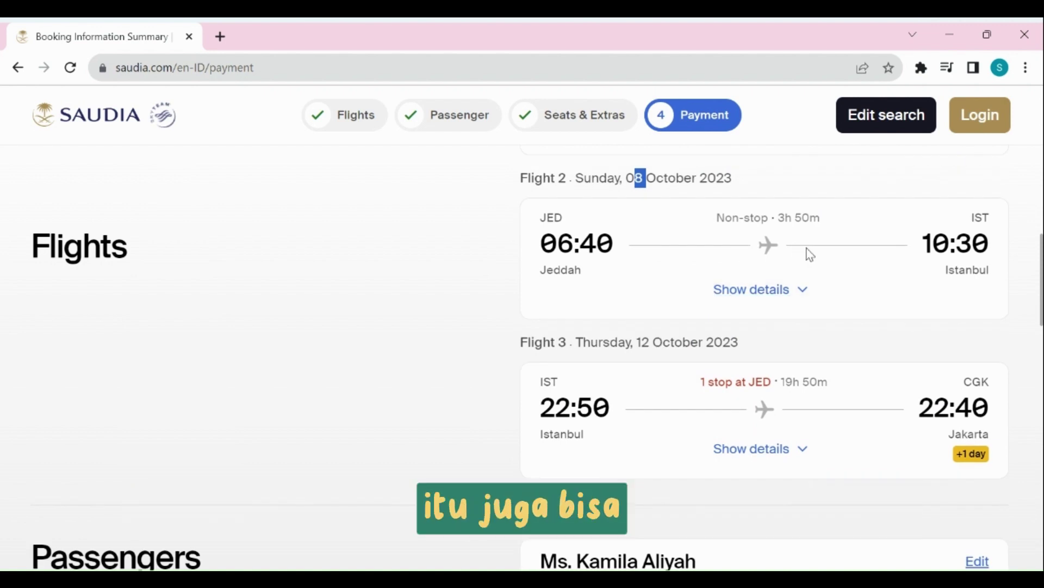
scroll(681, 243, "down", 2)
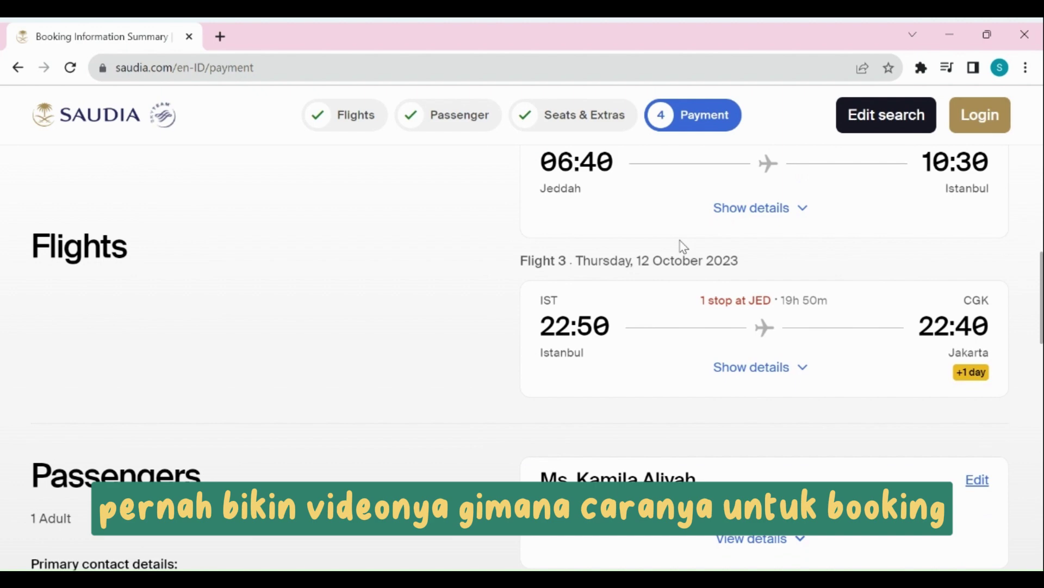
scroll(571, 264, "down", 2)
scroll(646, 285, "up", 4)
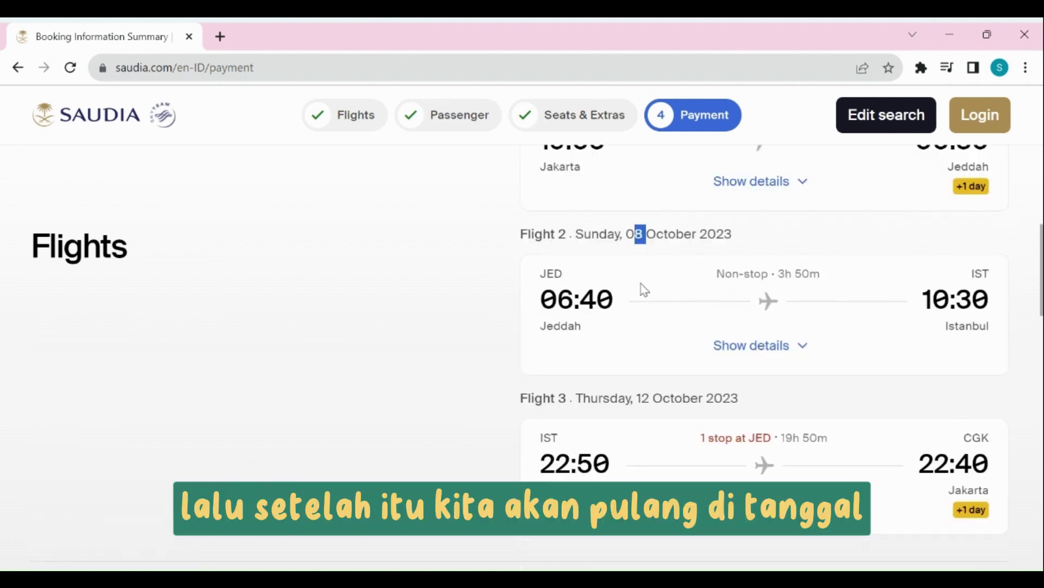
scroll(645, 304, "down", 1)
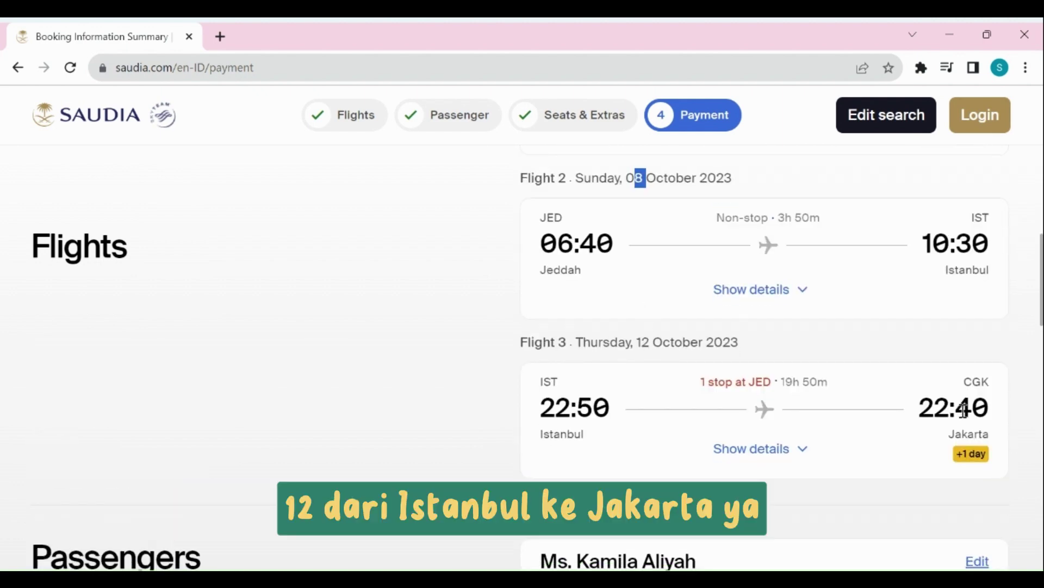
scroll(648, 357, "down", 10)
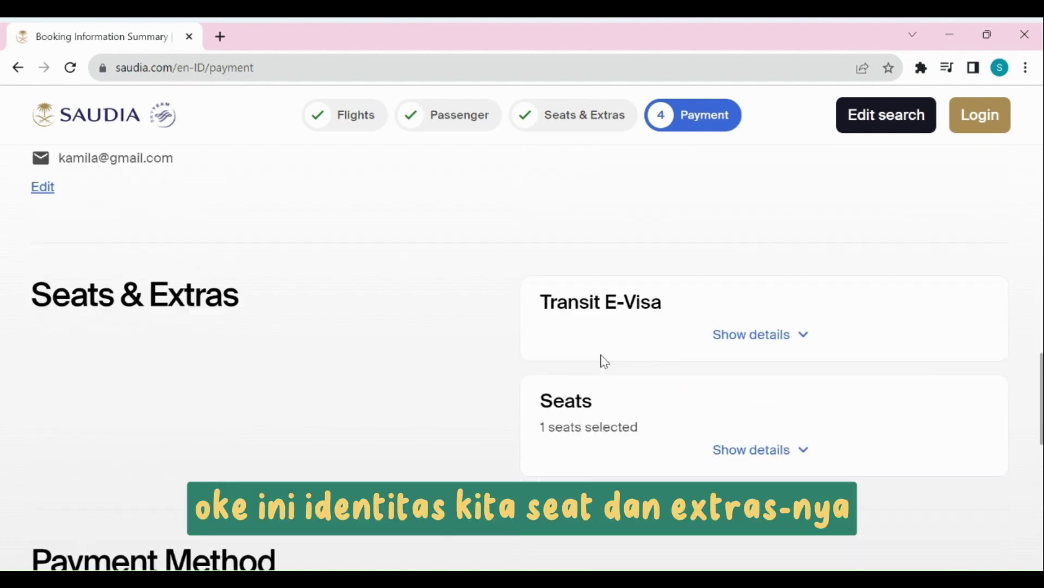
scroll(653, 283, "down", 7)
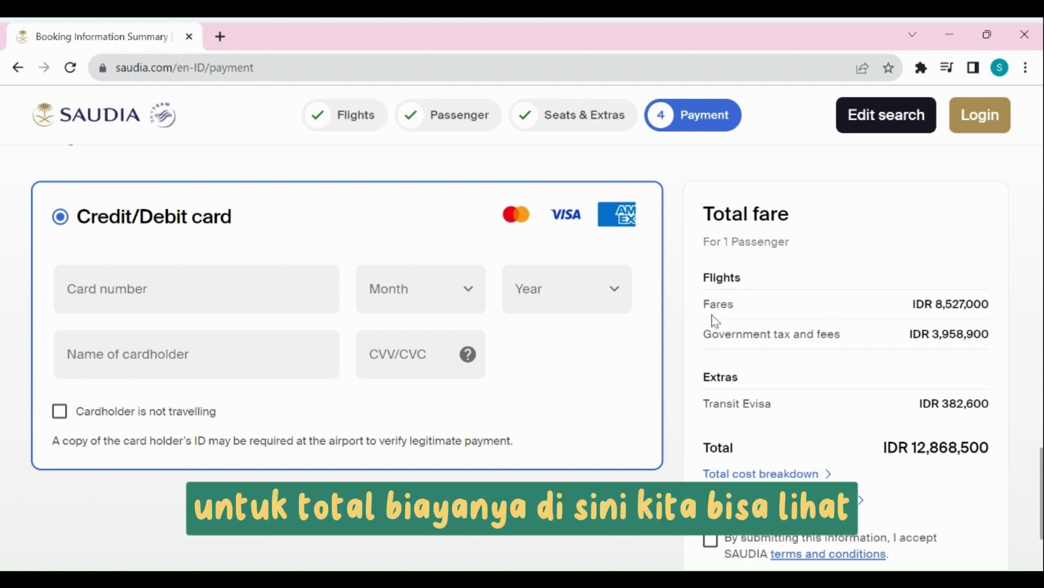
Accept the SAUDIA terms and conditions, with the IDR 12,868,500 total fare shown.
left_click_drag(936, 308, 991, 303)
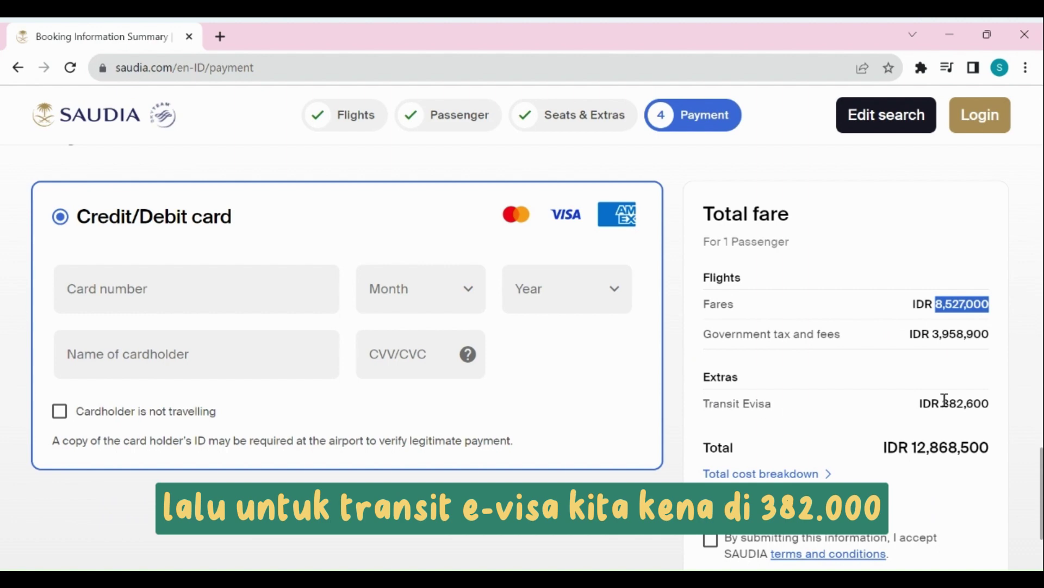
scroll(974, 397, "down", 1)
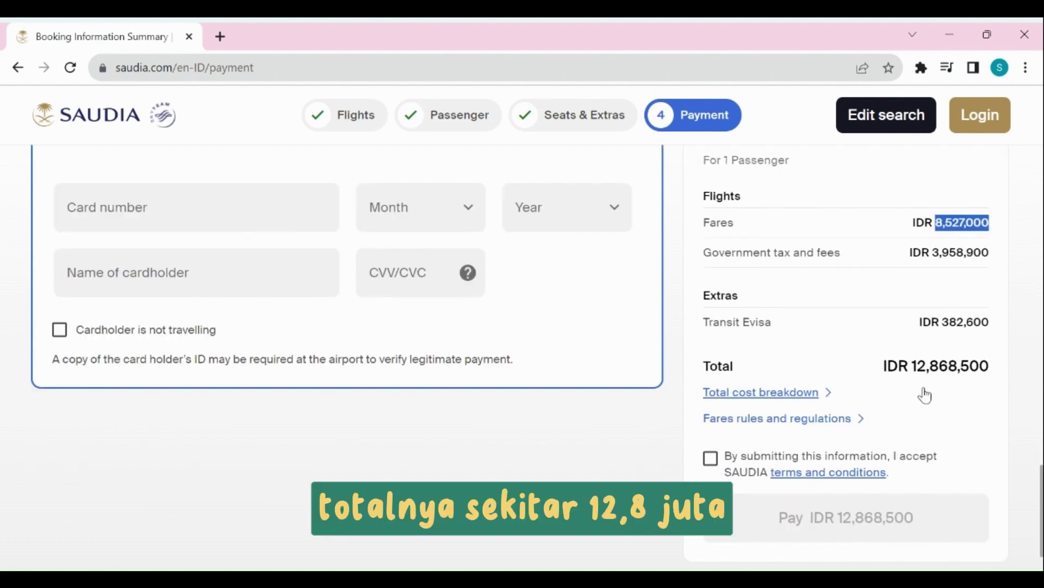
left_click(710, 459)
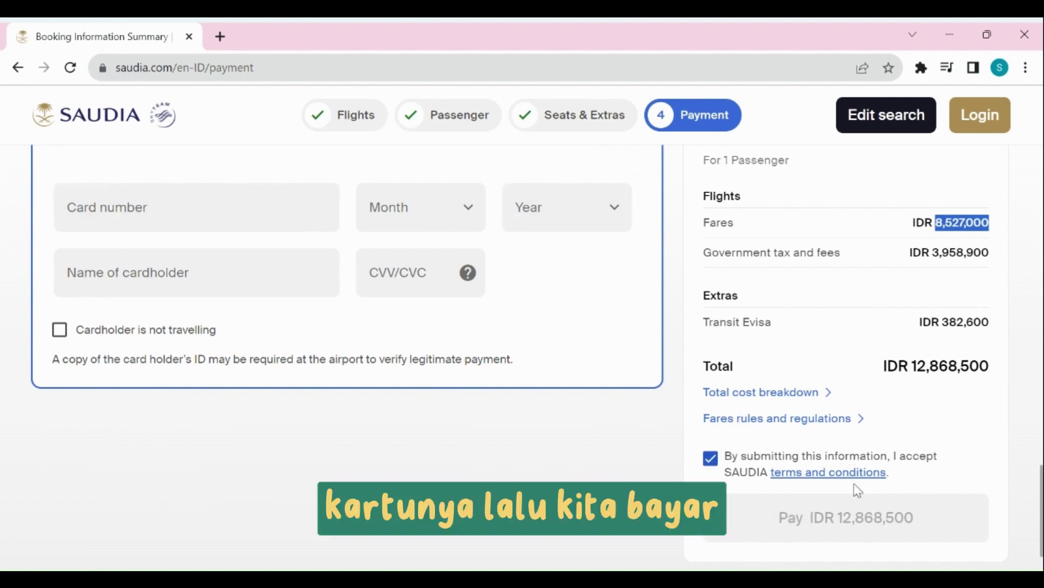
left_click_drag(912, 365, 989, 366)
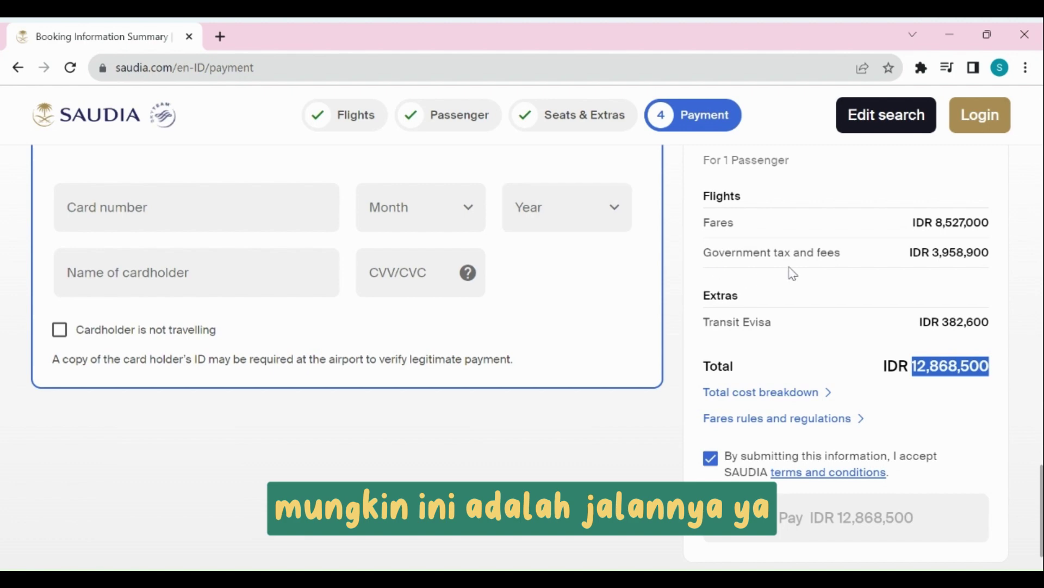
scroll(796, 278, "down", 1)
scroll(797, 280, "up", 1)
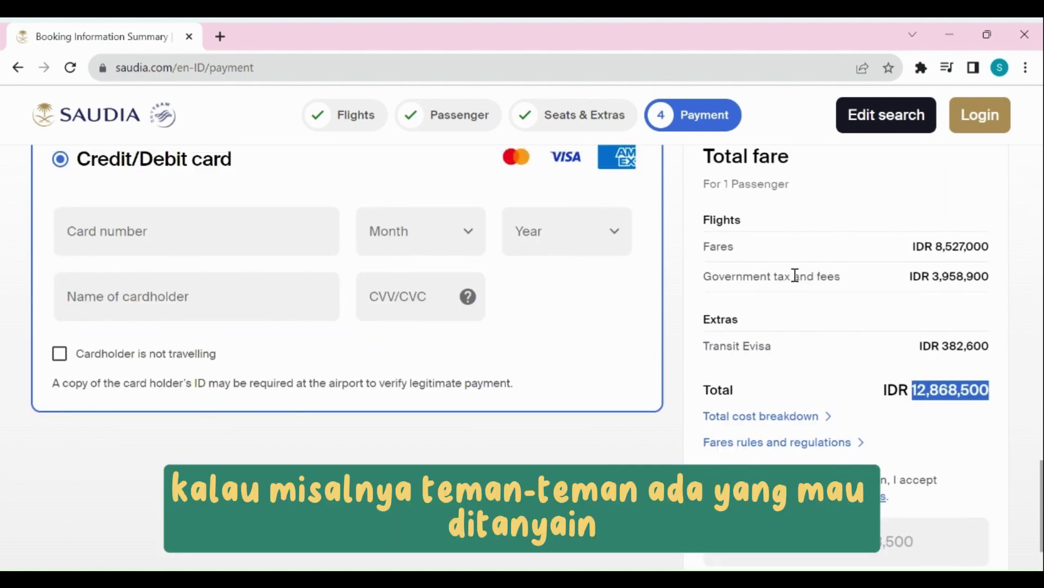